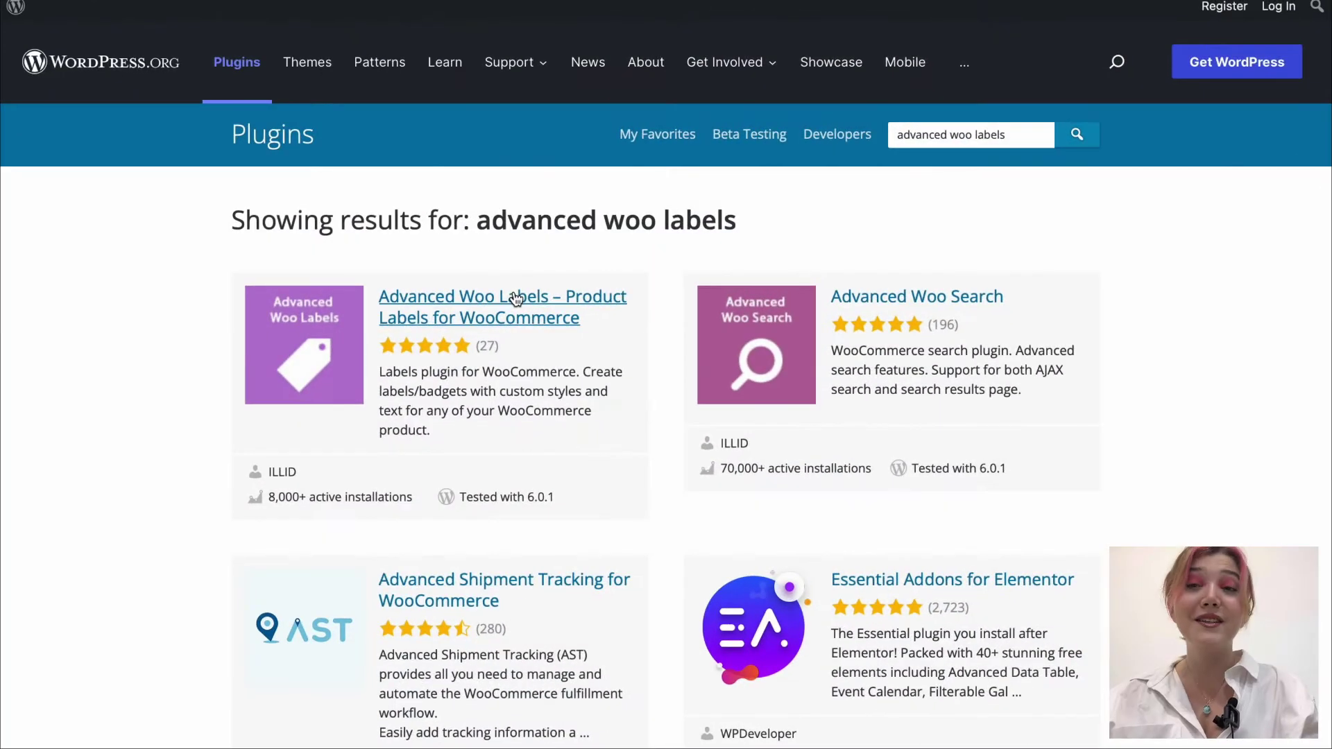
Open the Advanced Woo Labels – Product Labels for WooCommerce page and read its description.
click(515, 298)
scroll(628, 427, down, 3)
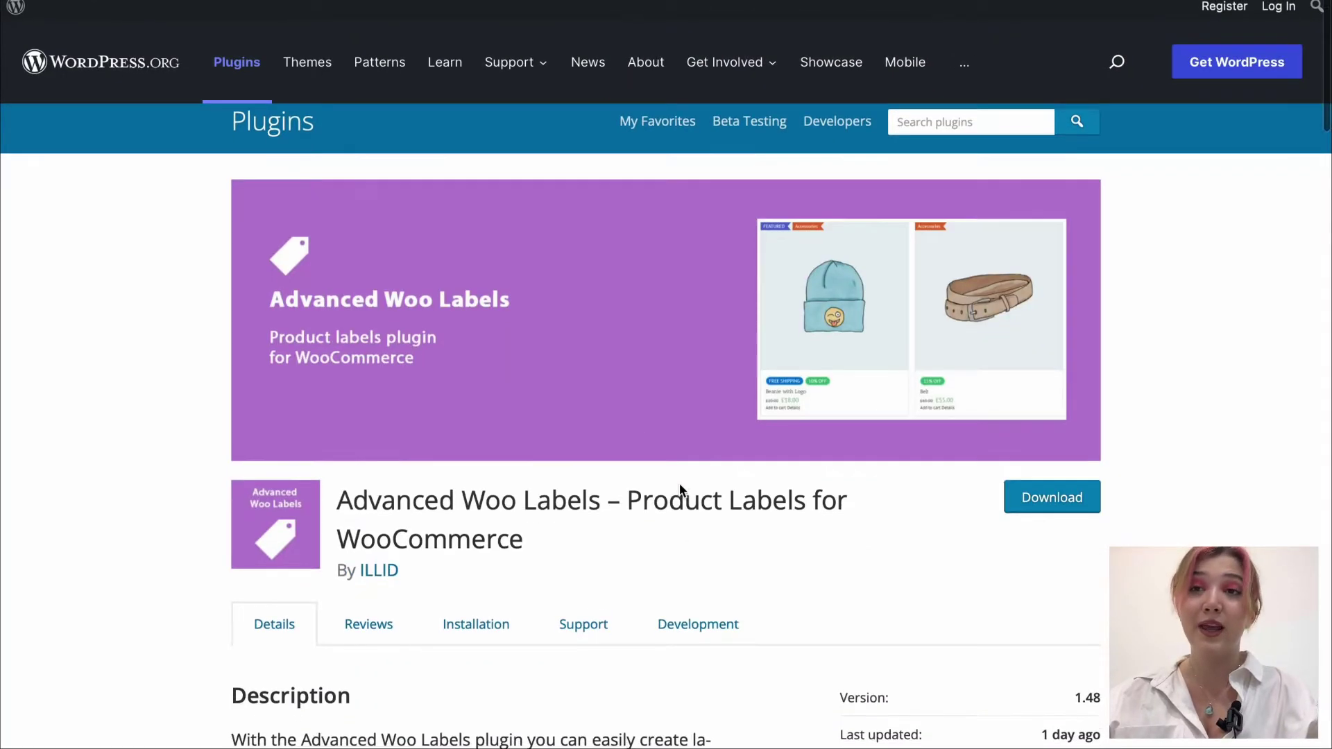
scroll(680, 483, down, 1)
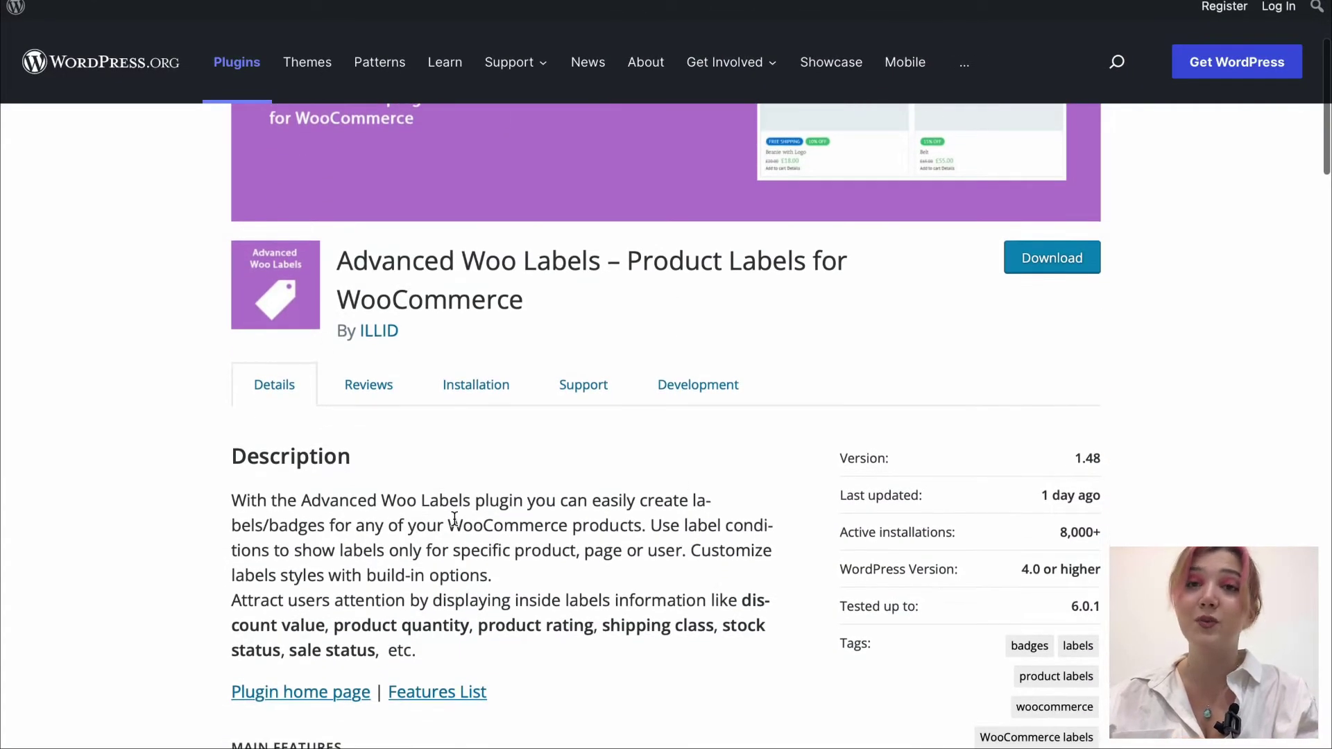
scroll(438, 483, down, 2)
scroll(437, 483, down, 1)
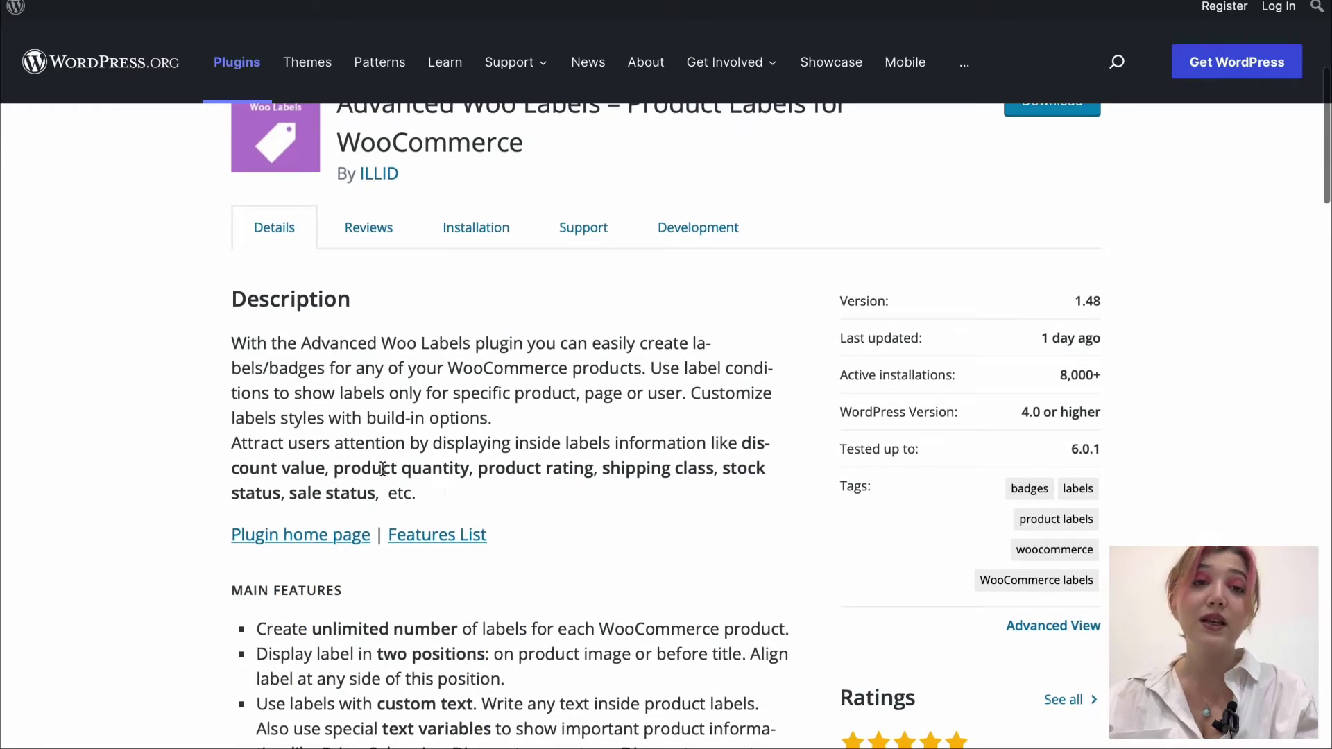
scroll(367, 507, down, 1)
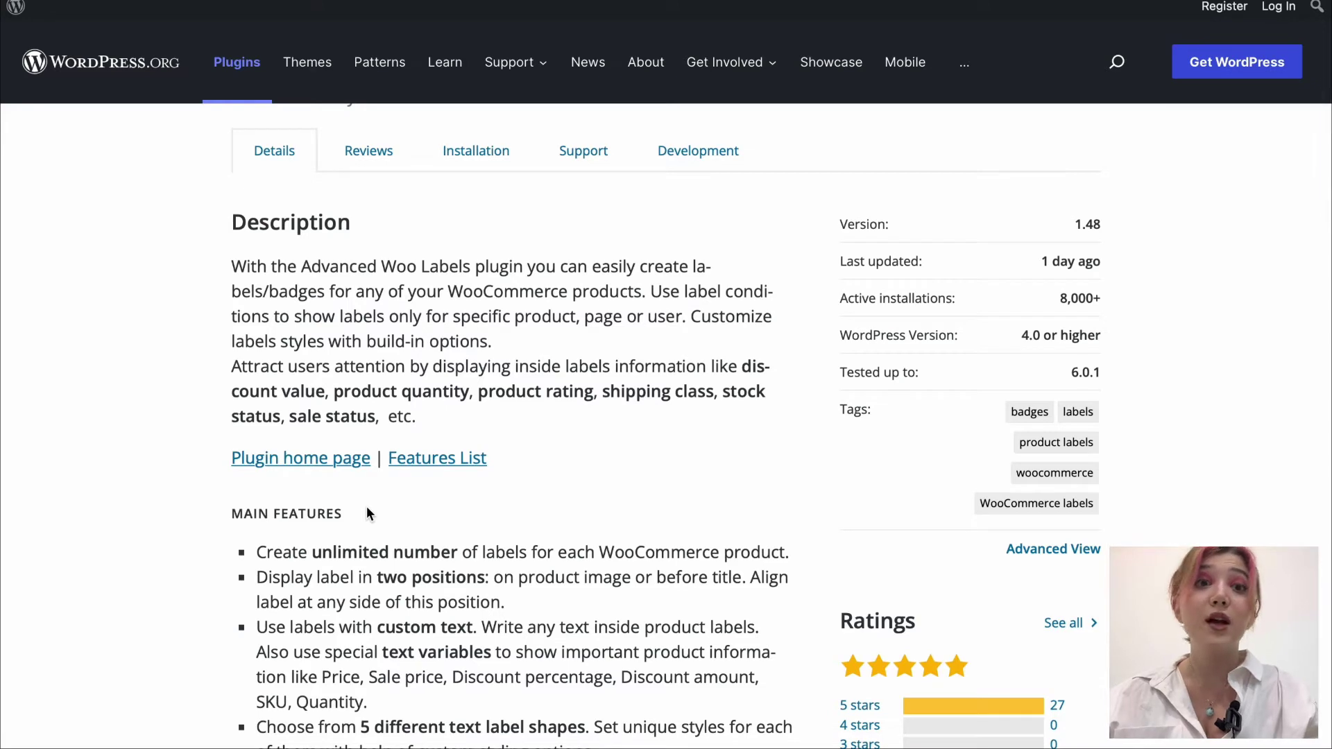
scroll(367, 514, down, 1)
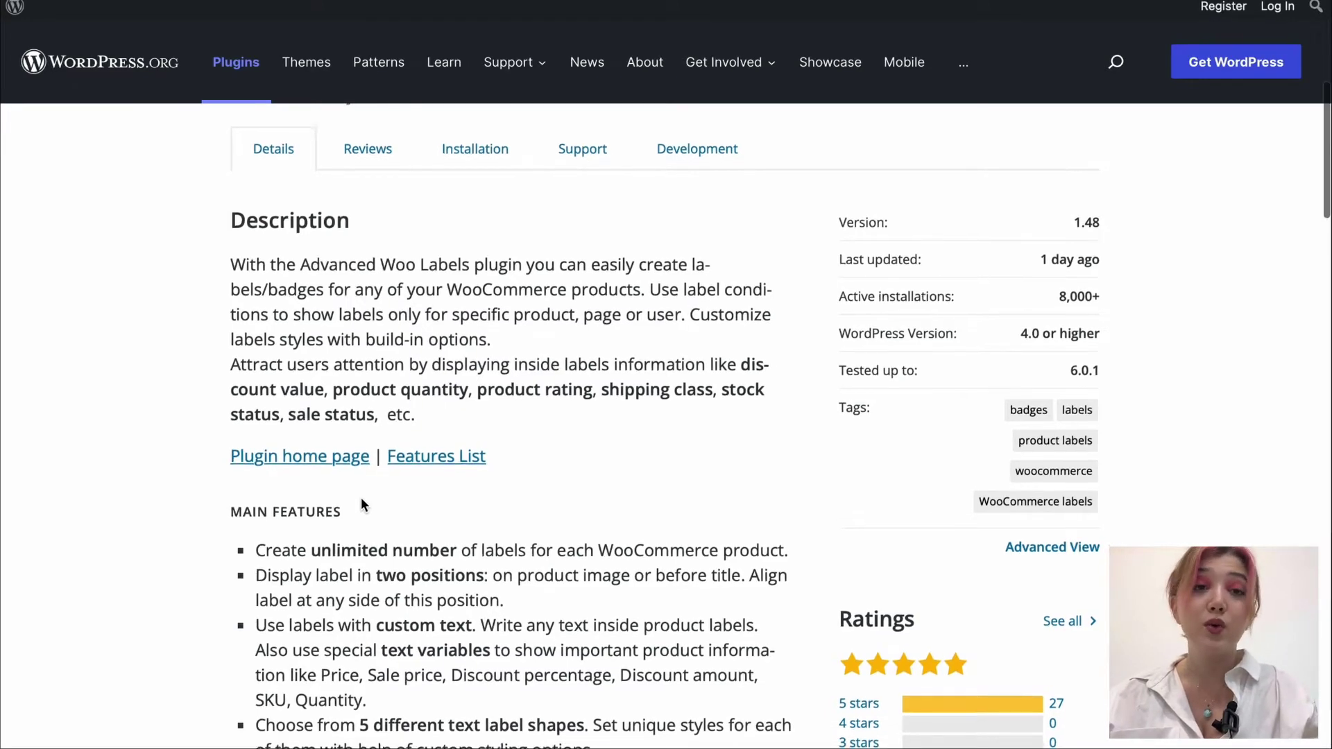
scroll(358, 461, down, 5)
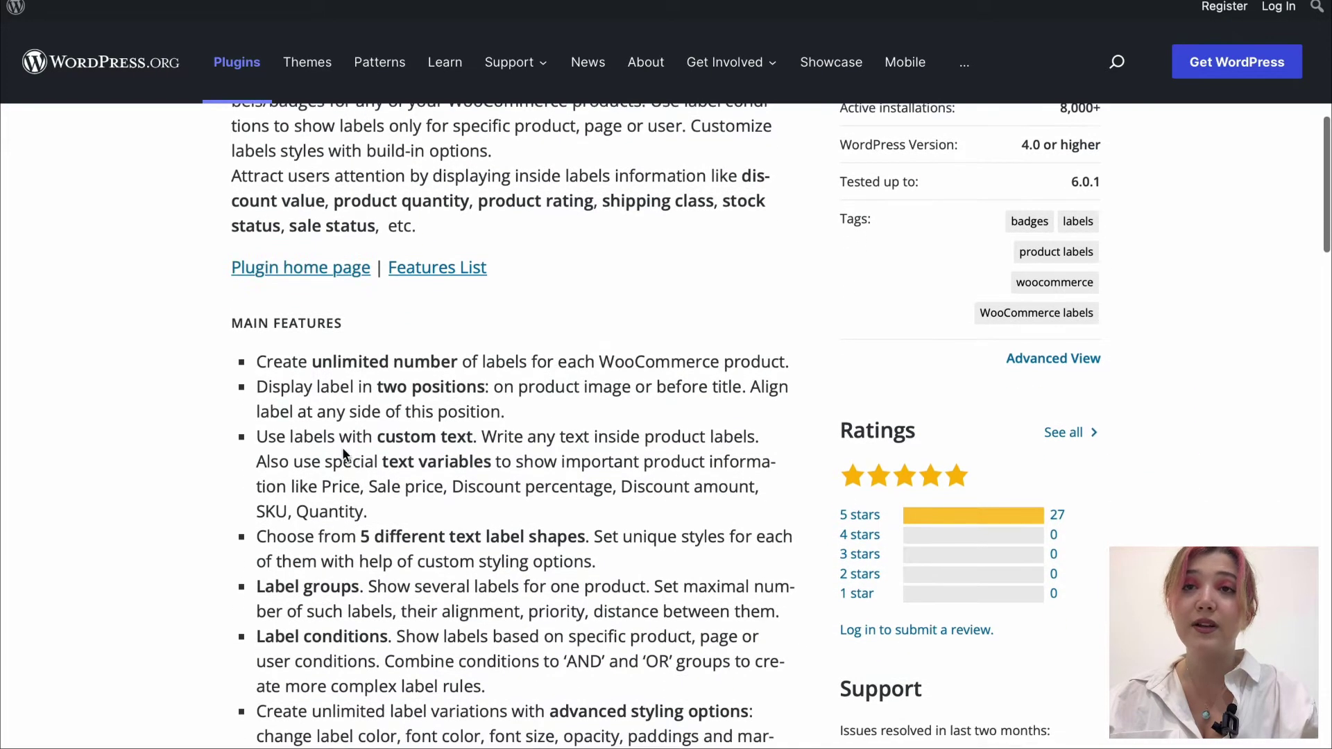
Review the main features list down to the PREMIUM FEATURES heading.
drag(226, 322, 232, 326)
click(371, 356)
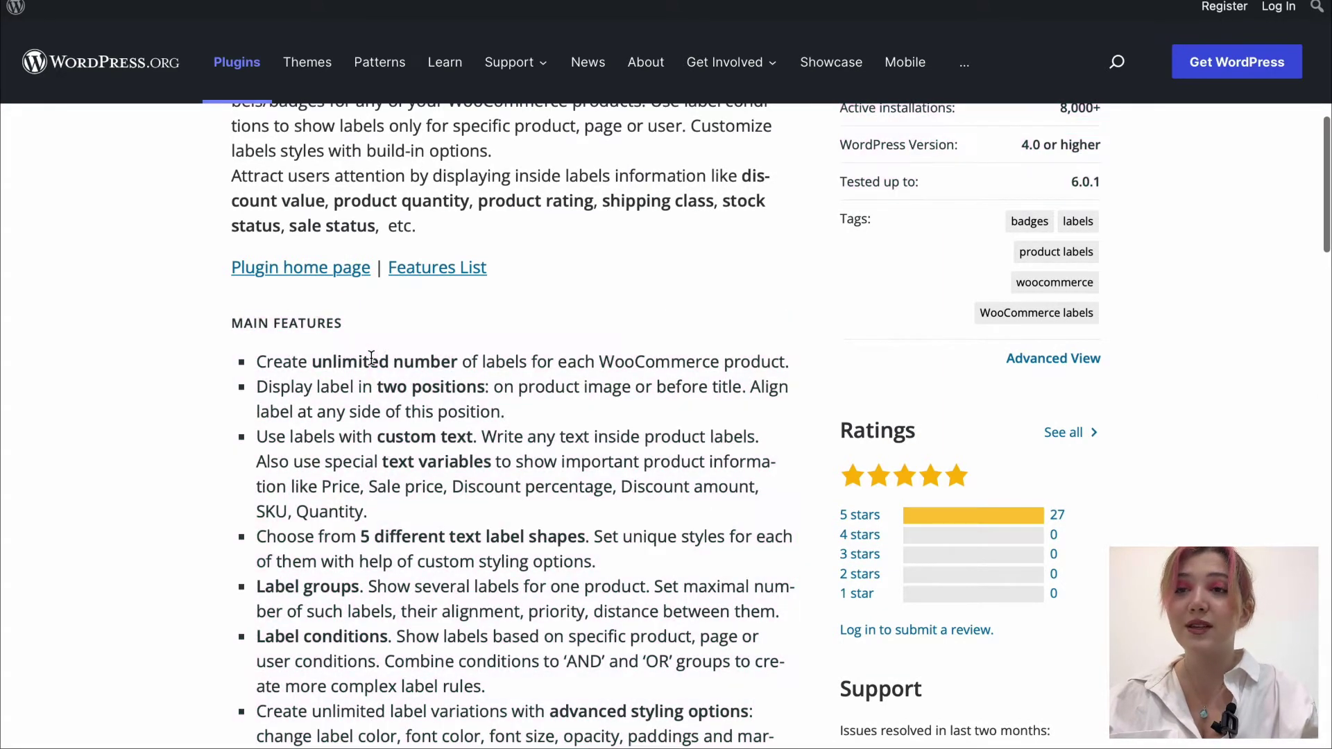
scroll(371, 357, down, 4)
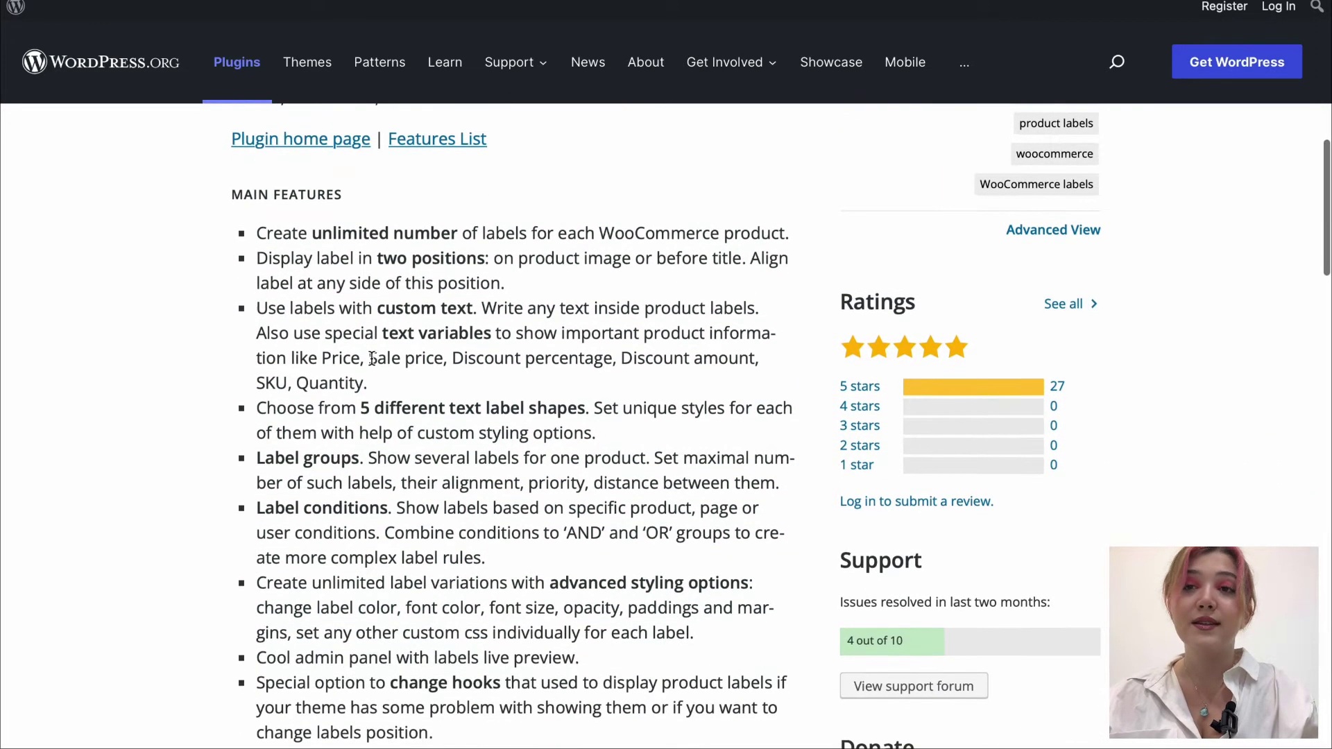
scroll(372, 357, down, 2)
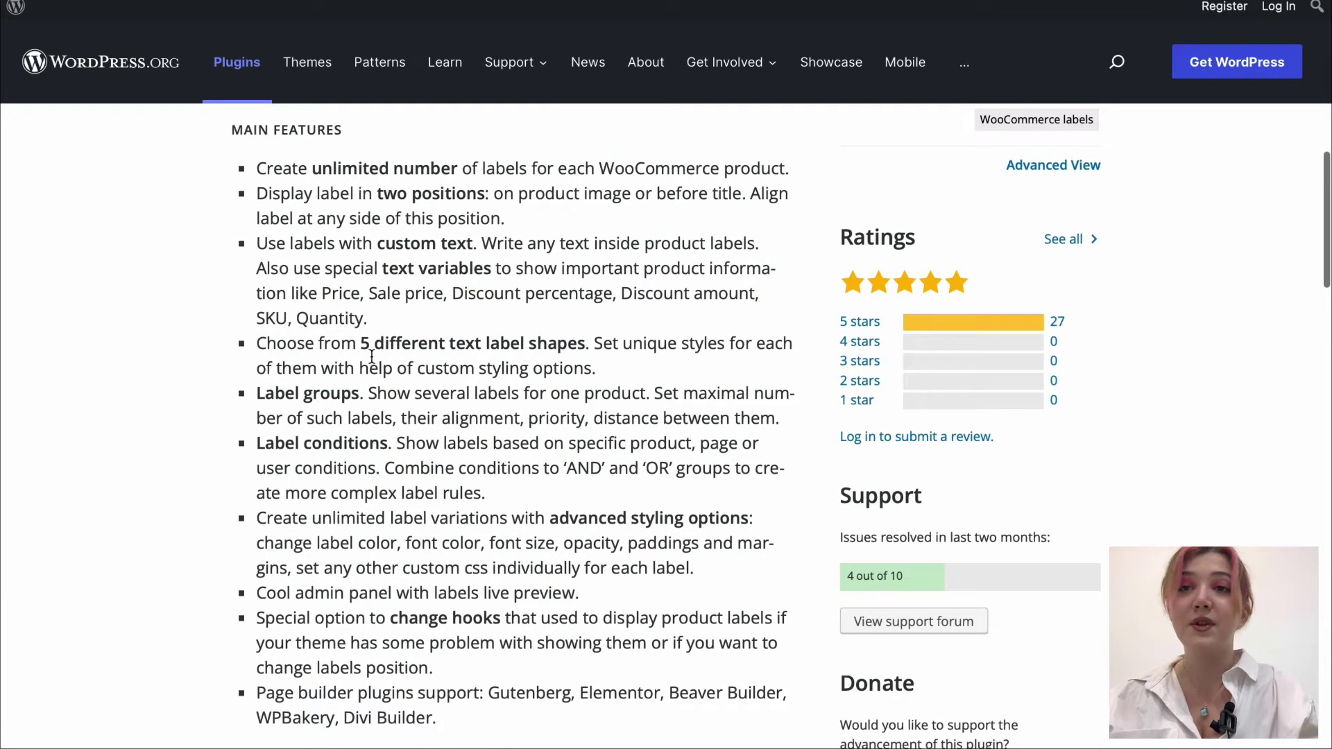
scroll(372, 356, down, 15)
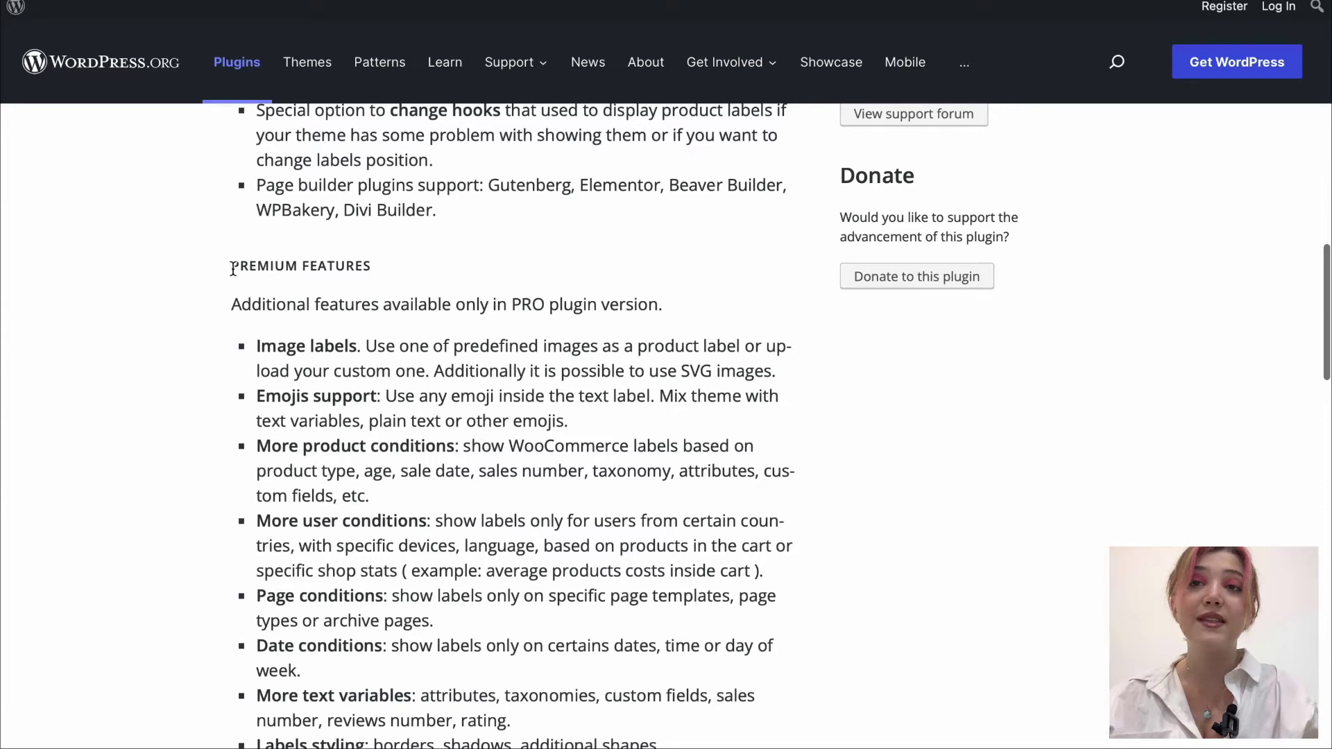
drag(233, 269, 372, 252)
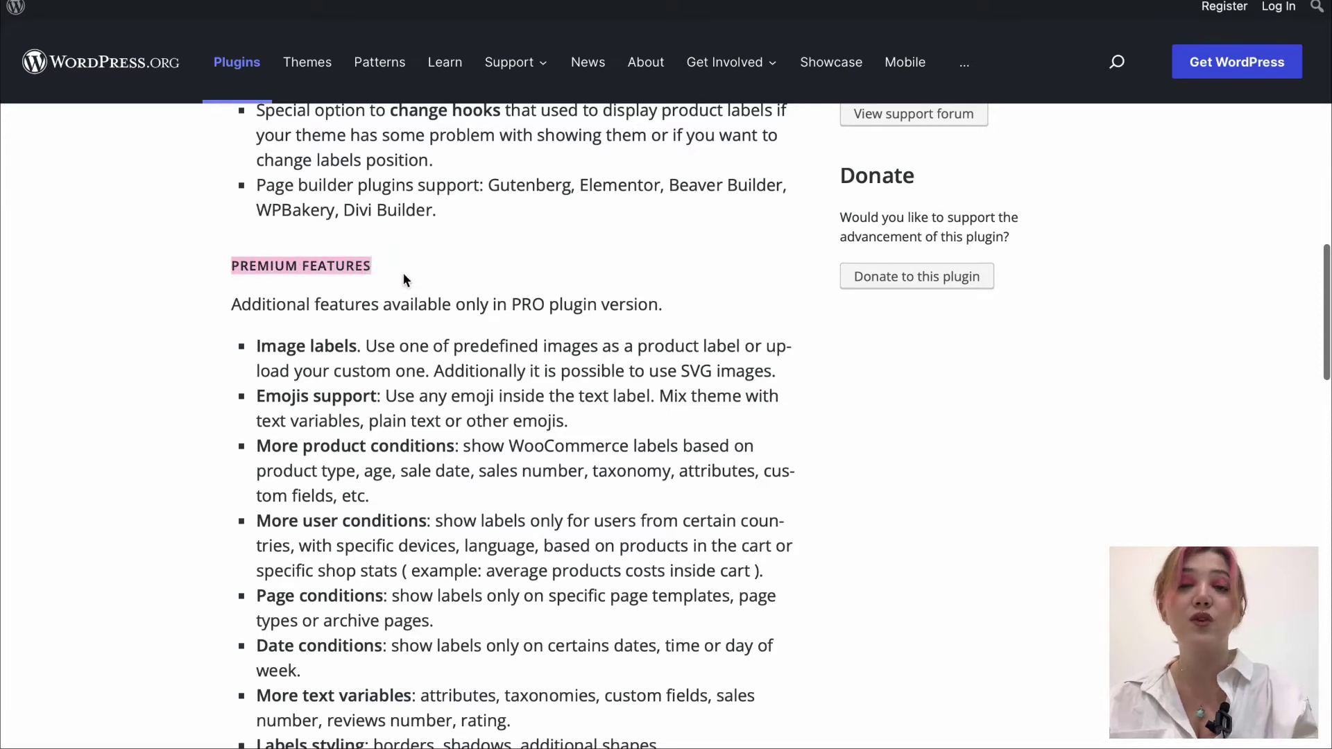
click(412, 278)
scroll(412, 278, up, 1)
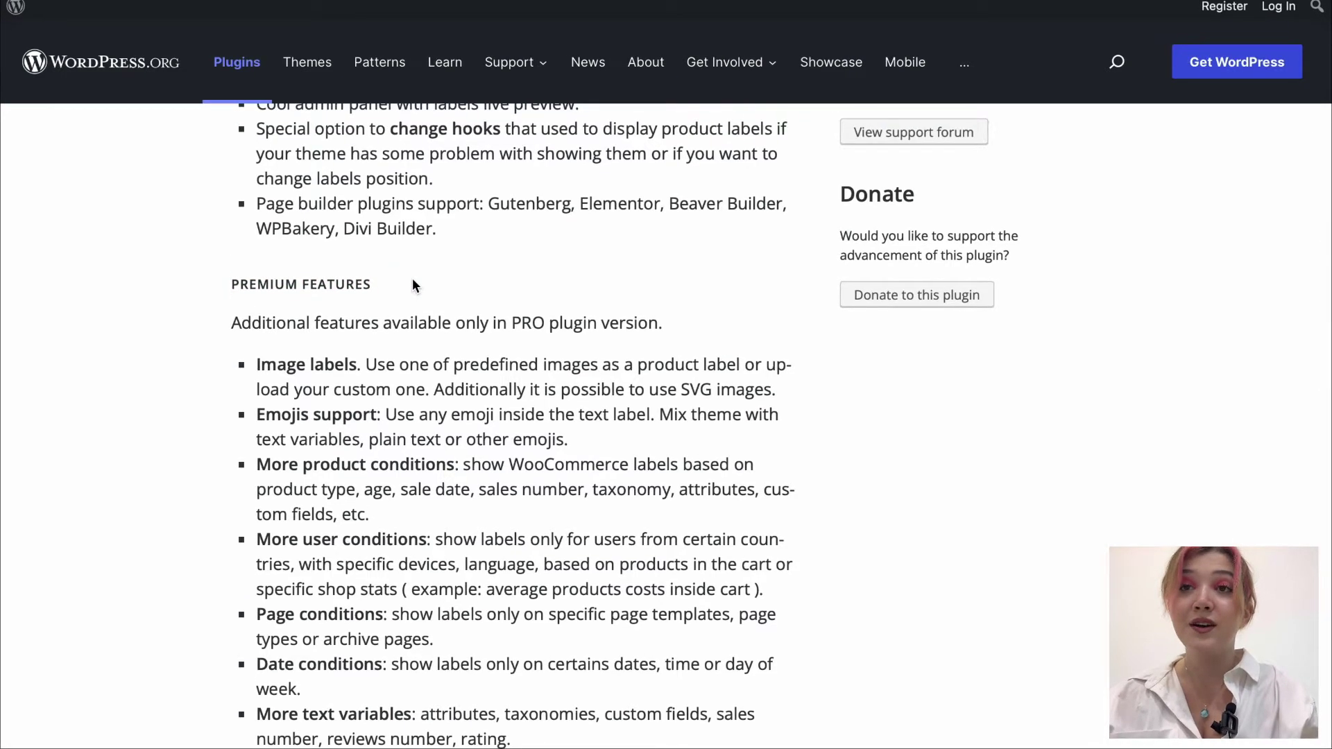
scroll(419, 286, up, 2)
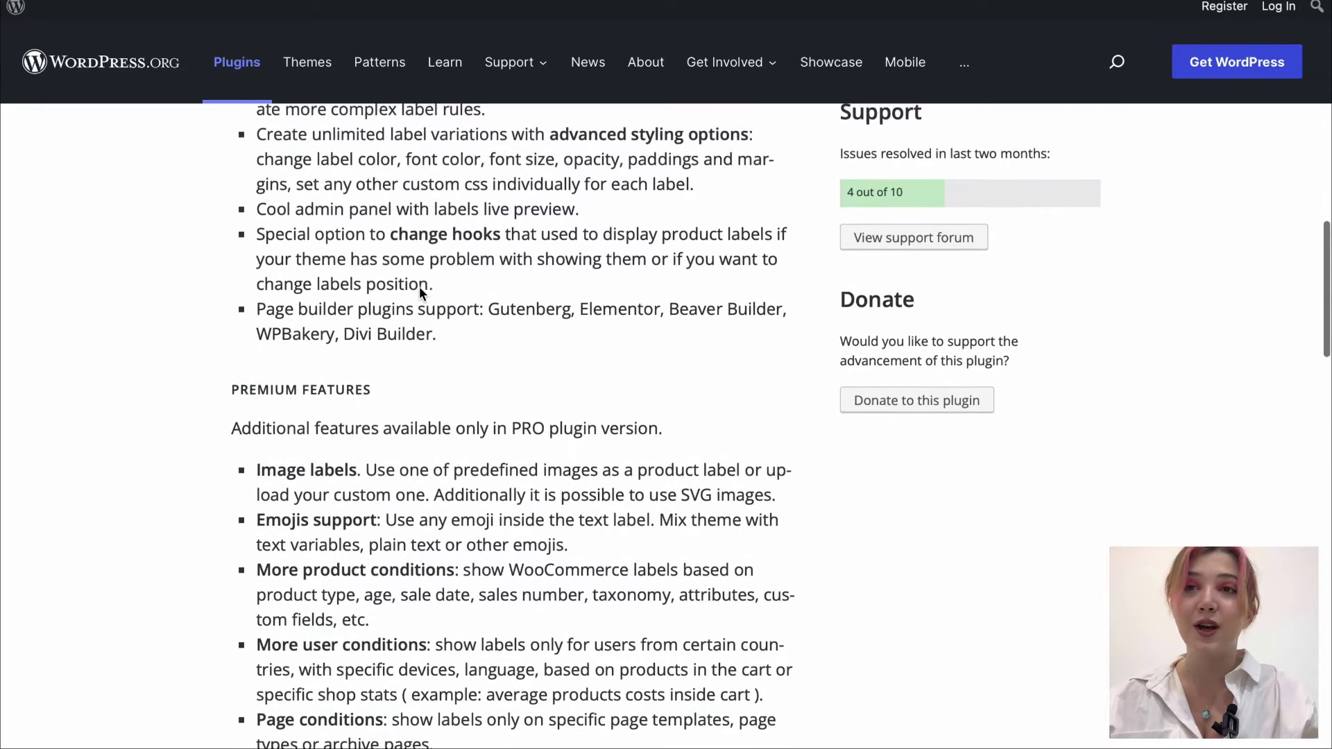
scroll(419, 286, up, 1)
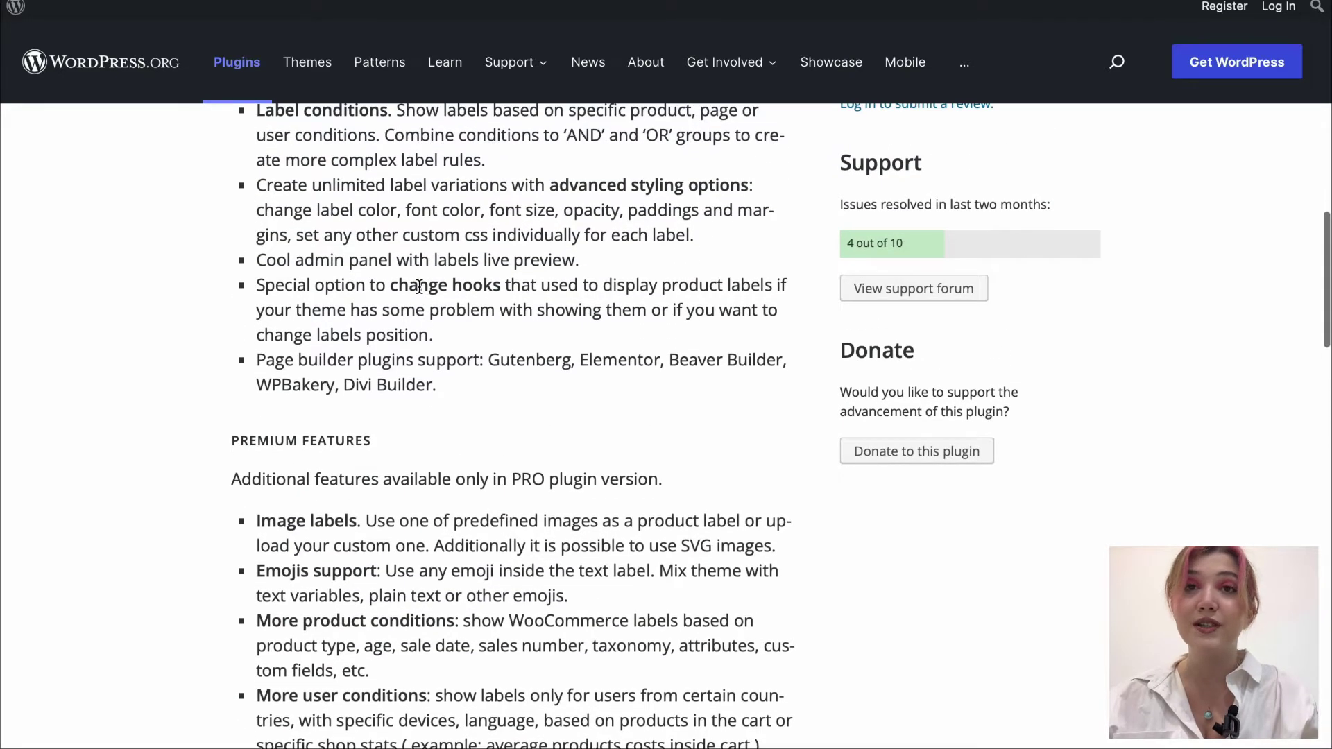
scroll(419, 286, up, 1)
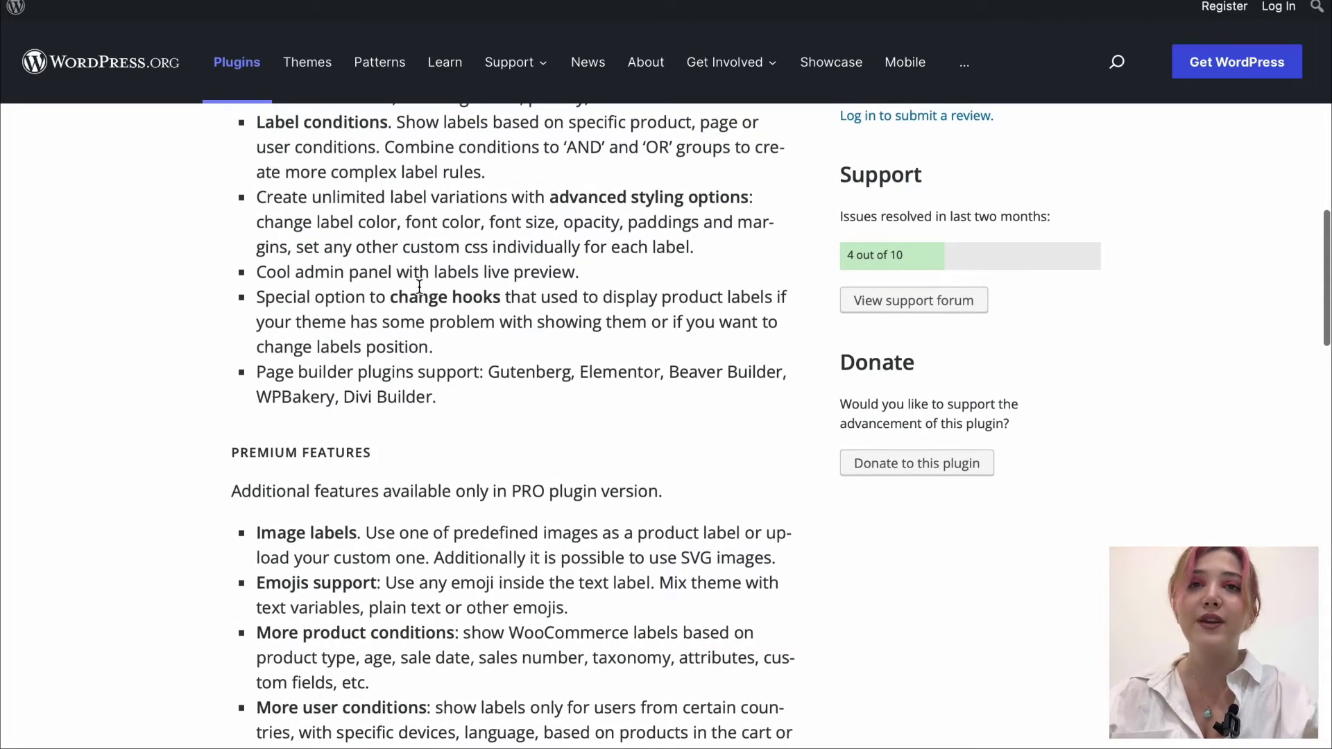
scroll(419, 286, up, 3)
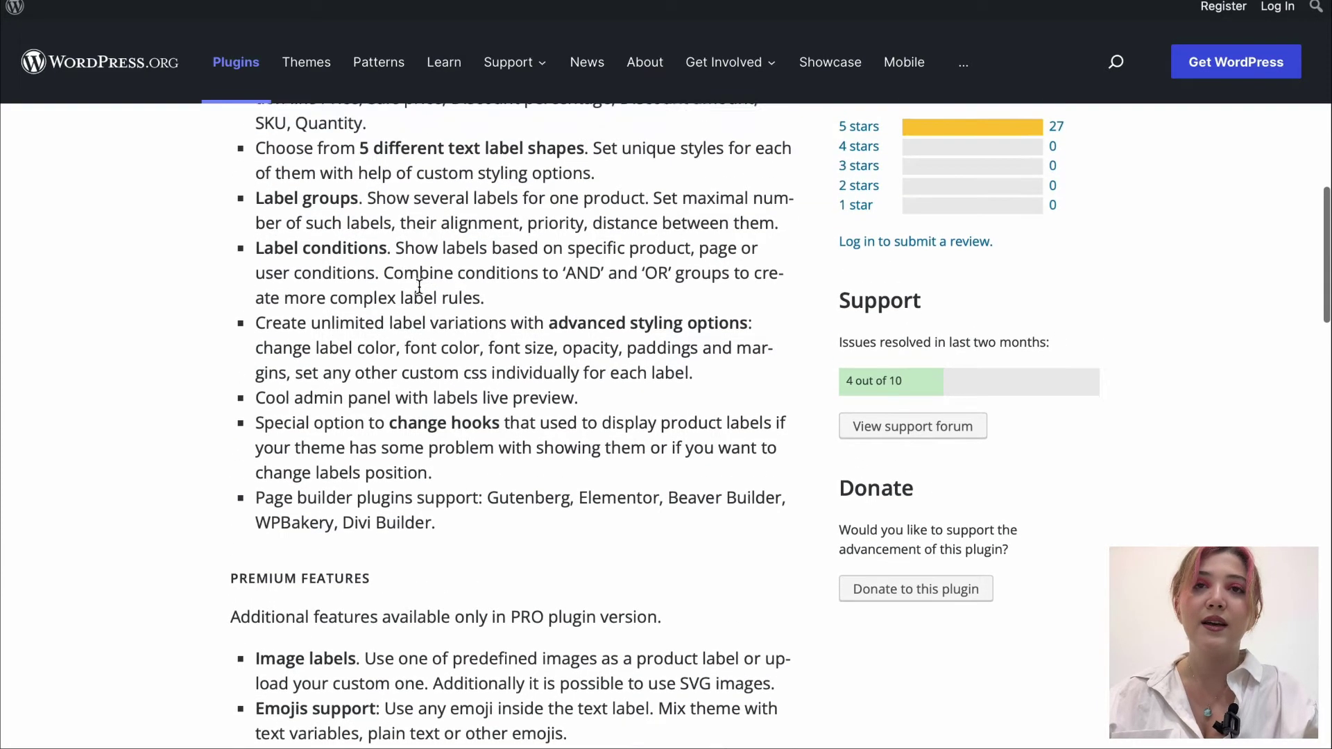
scroll(419, 285, up, 6)
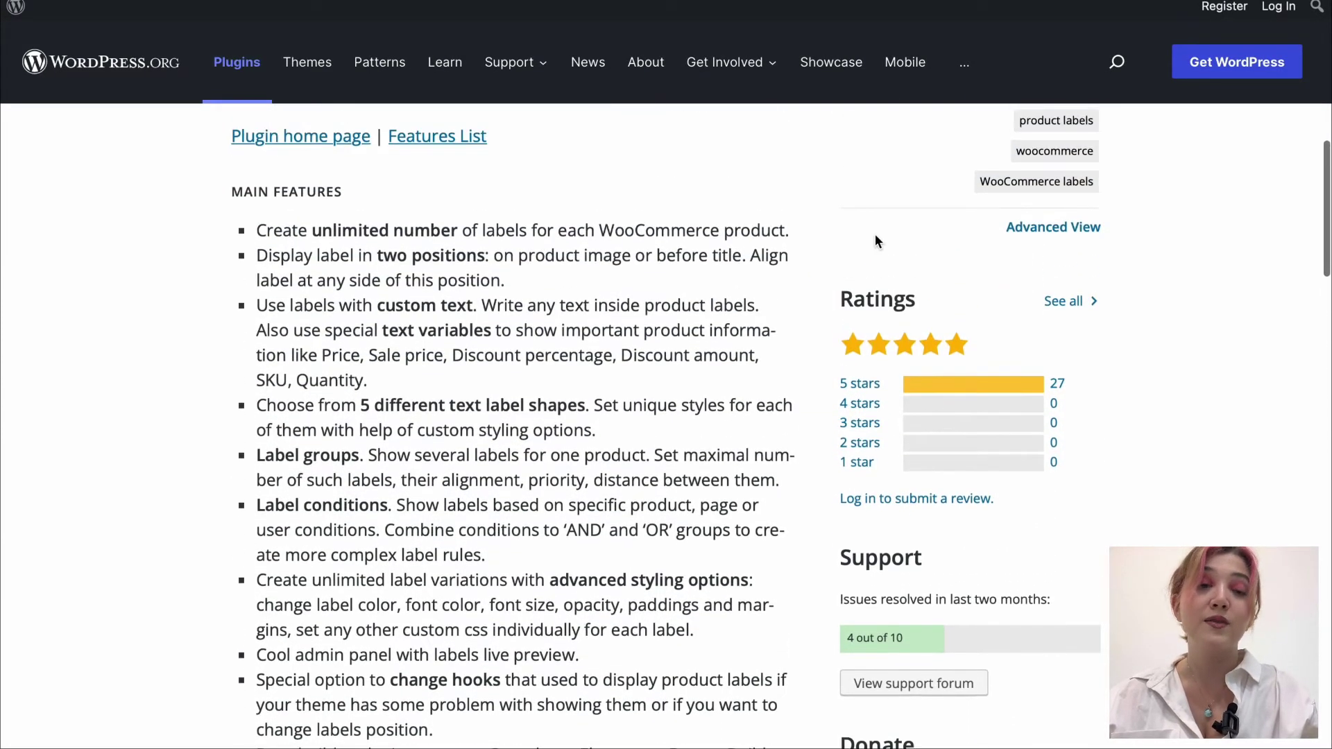
scroll(876, 235, up, 7)
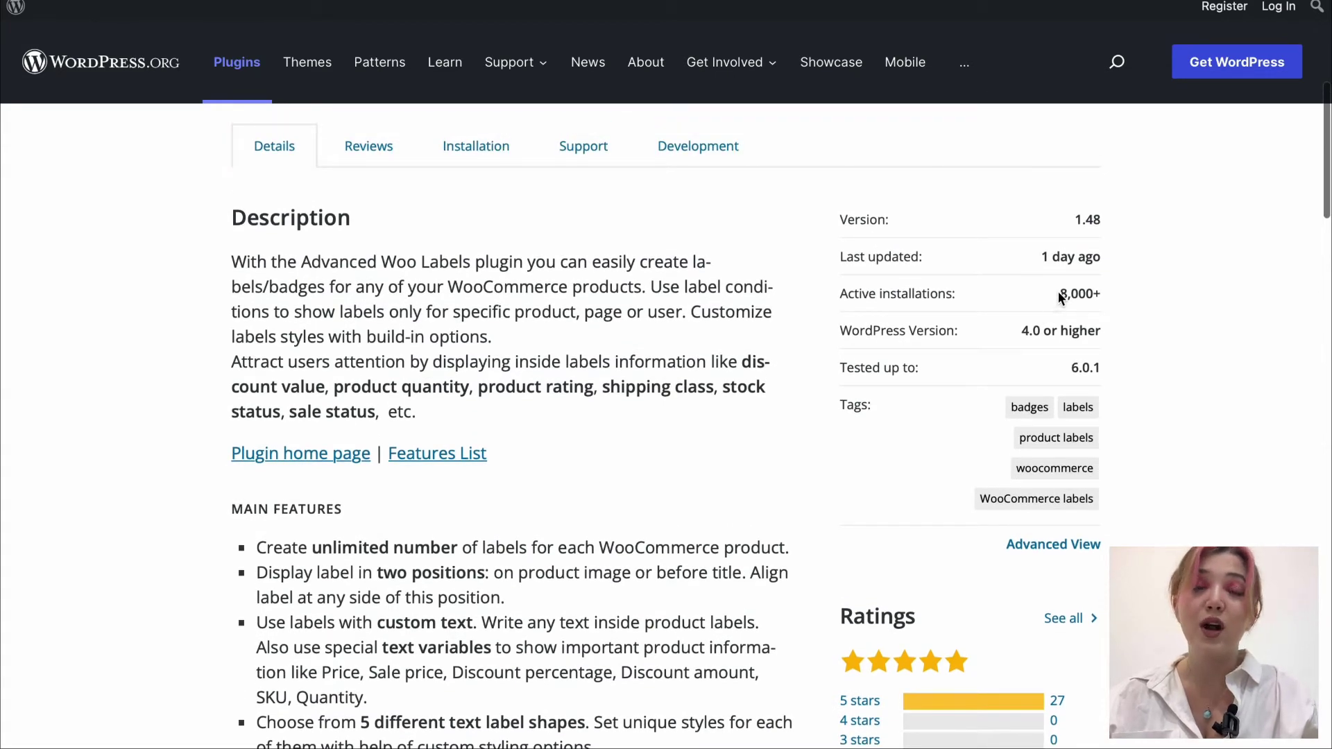
drag(1058, 291, 1129, 292)
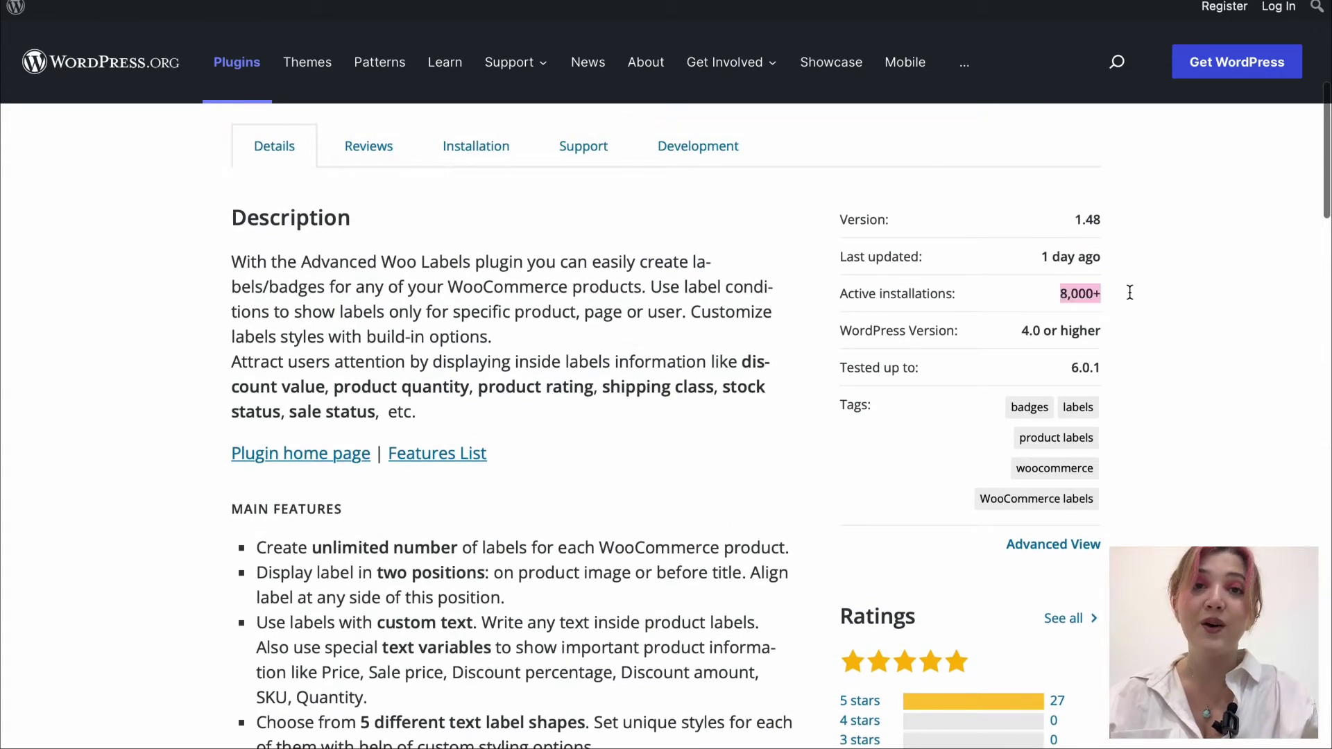
click(1096, 259)
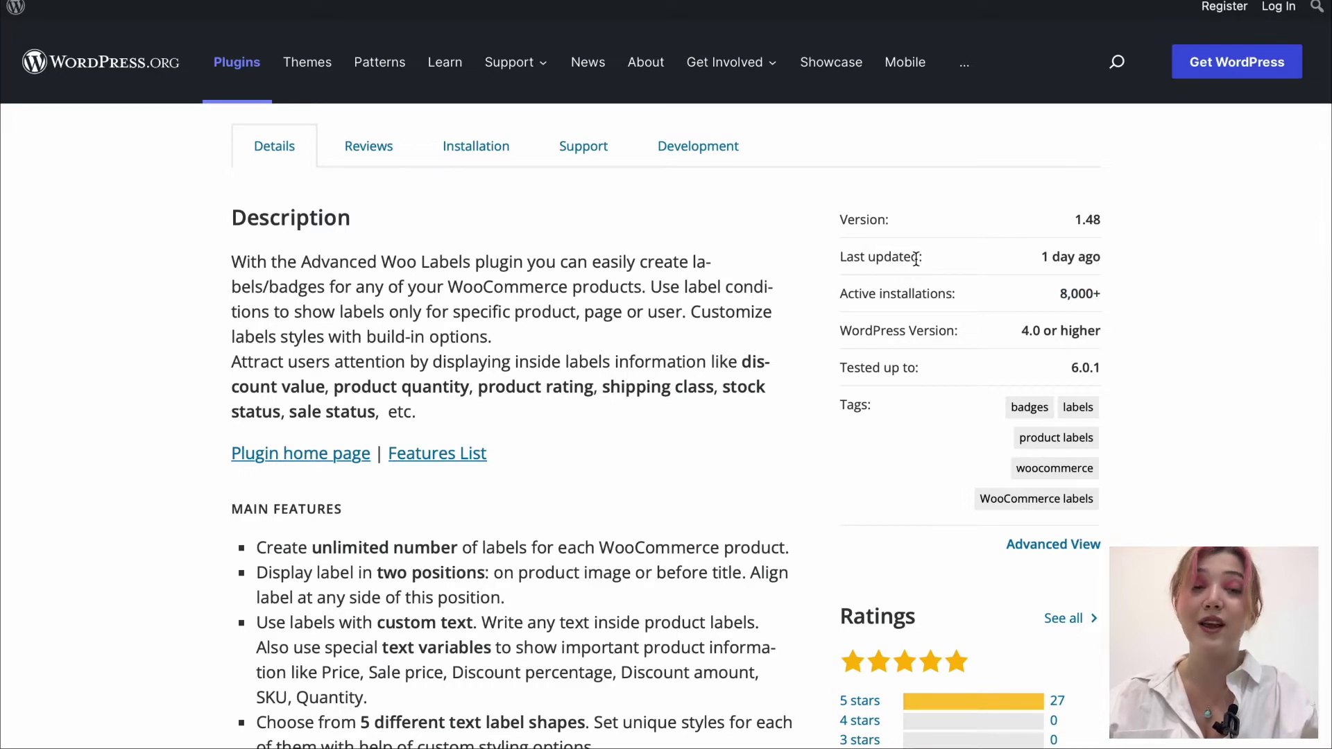
drag(916, 258, 836, 261)
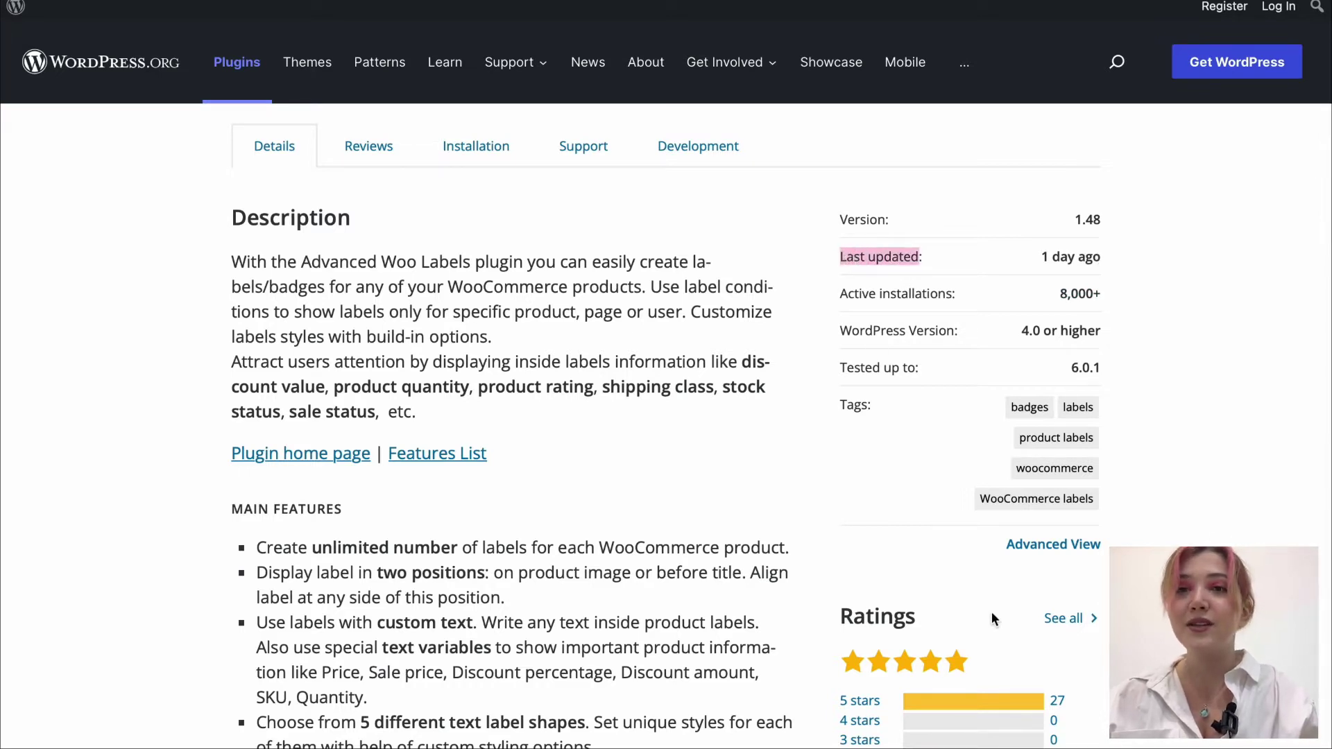
click(995, 643)
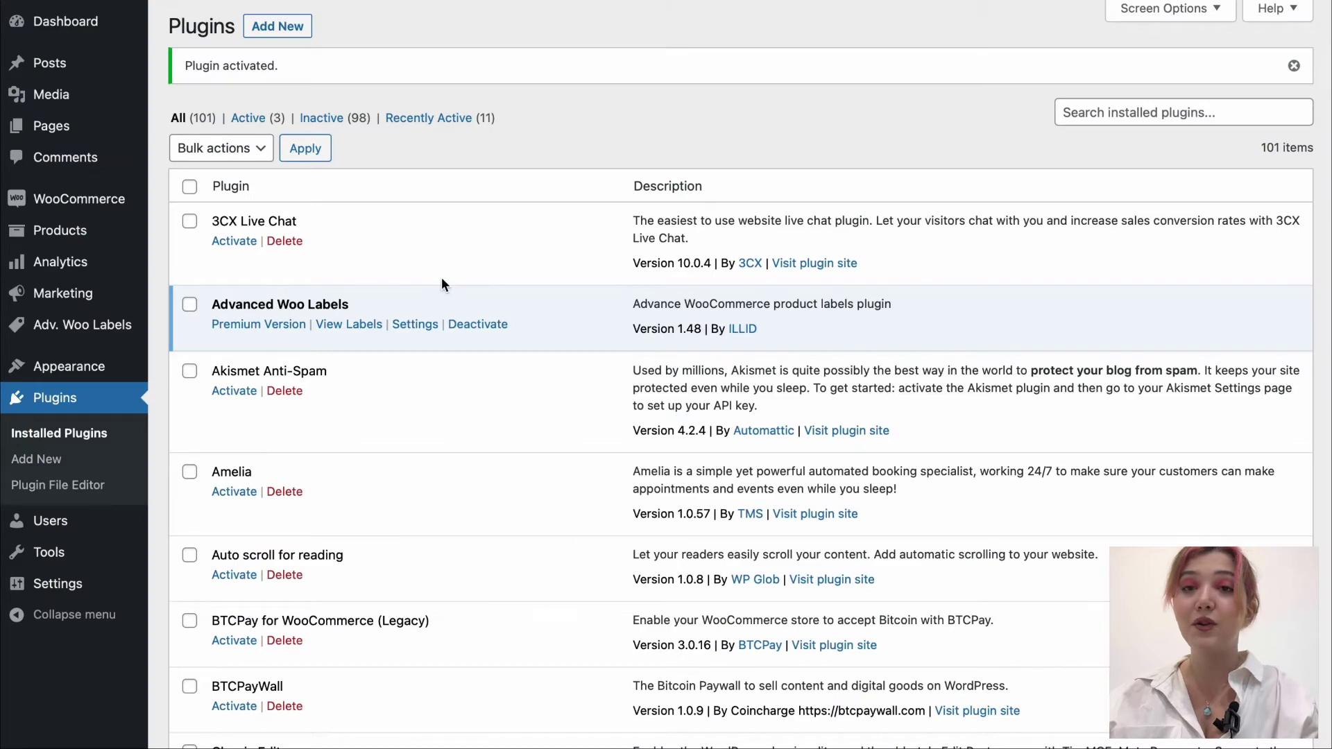
Search Add New plugins for 'advanced WooCommerce labels', fixing the misspelled term.
click(57, 470)
click(1125, 76)
text(adv)
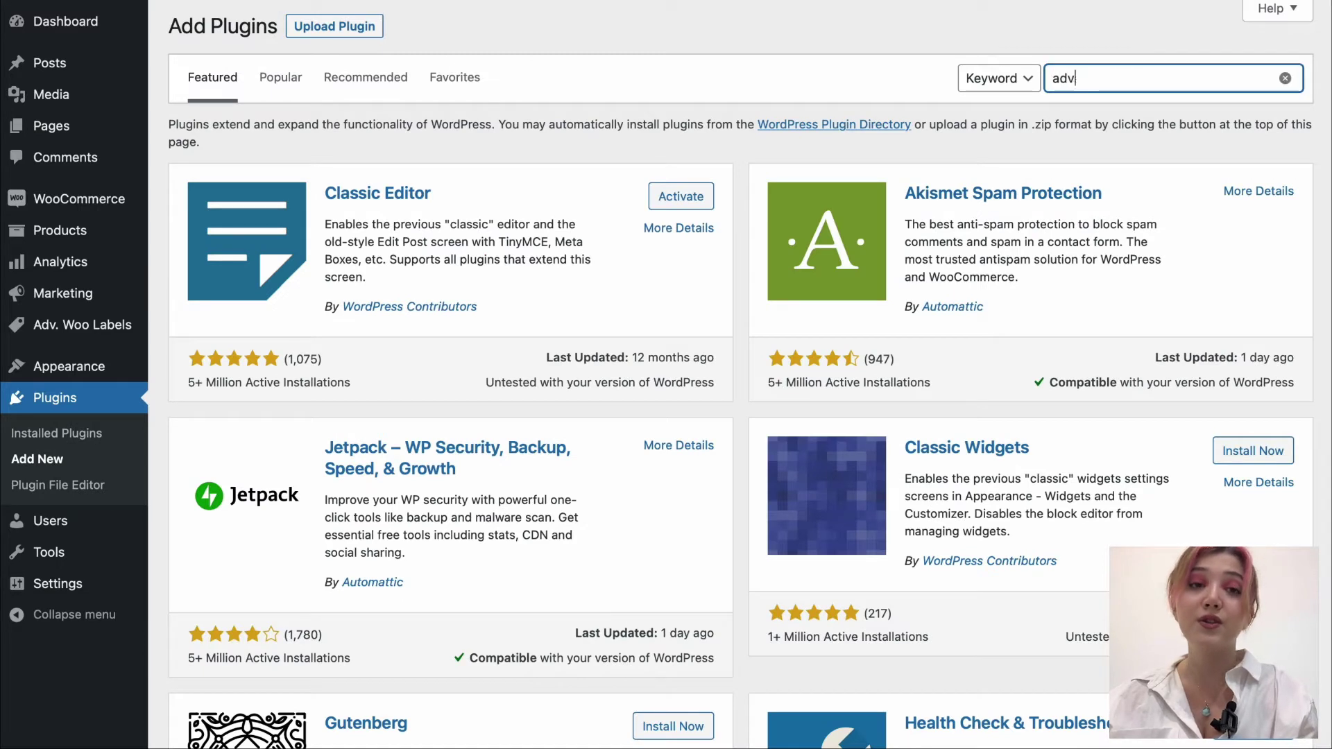
text(anced wowoco)
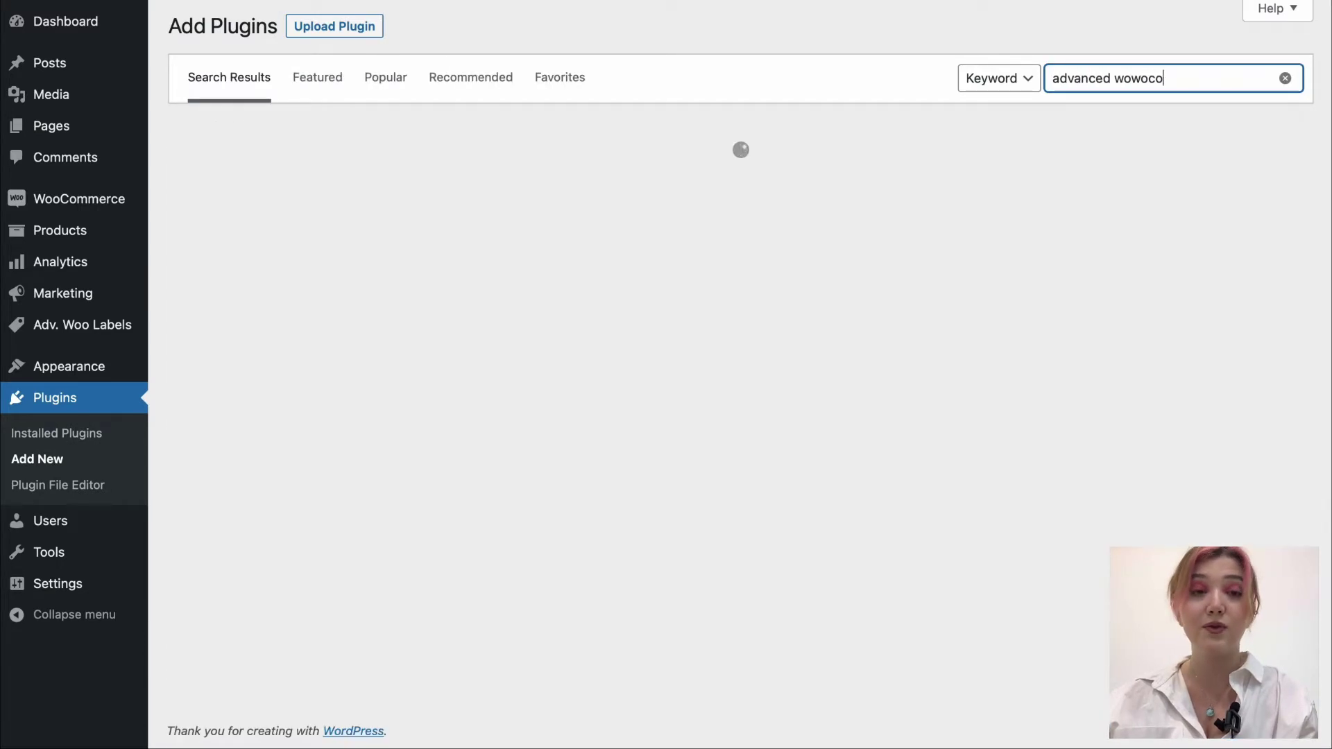
text(m)
key(BackSpace)
key(BackSpace)
key(BackSpace)
key(BackSpace)
key(BackSpace)
text(ocommerce )
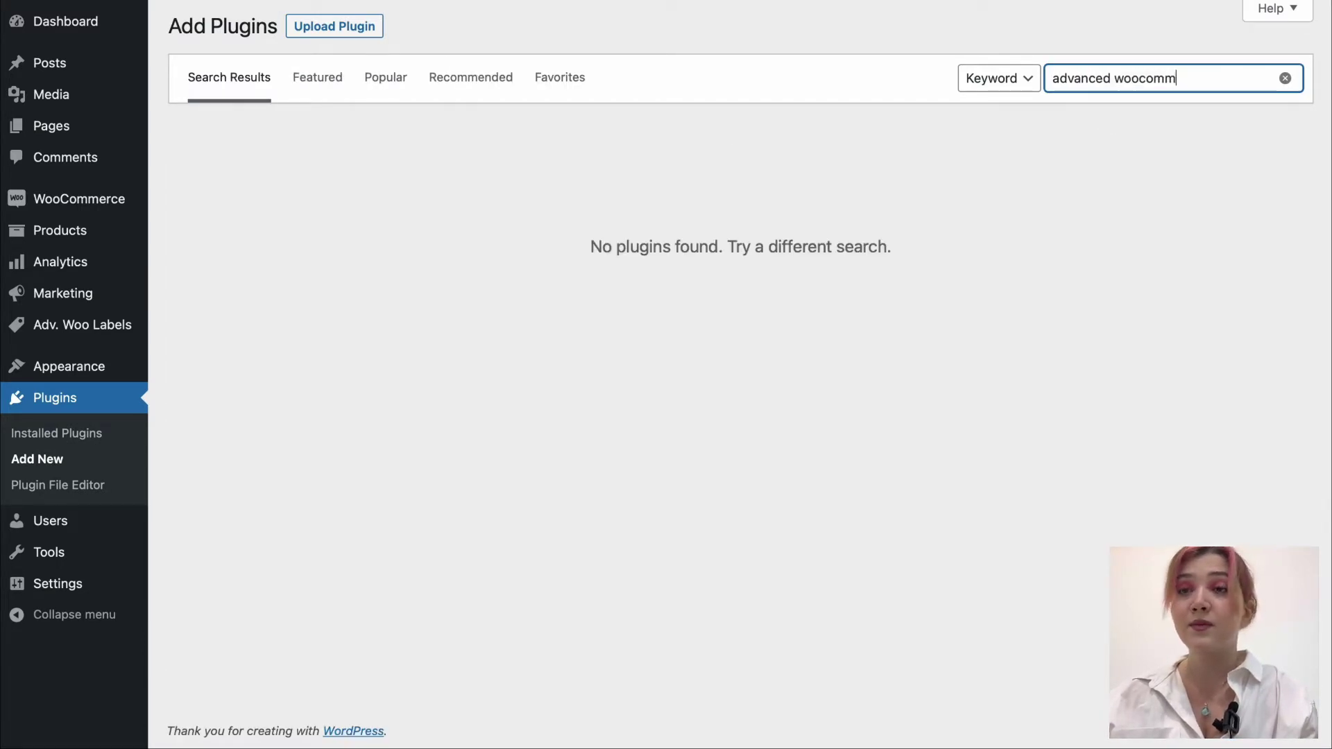
text(labels)
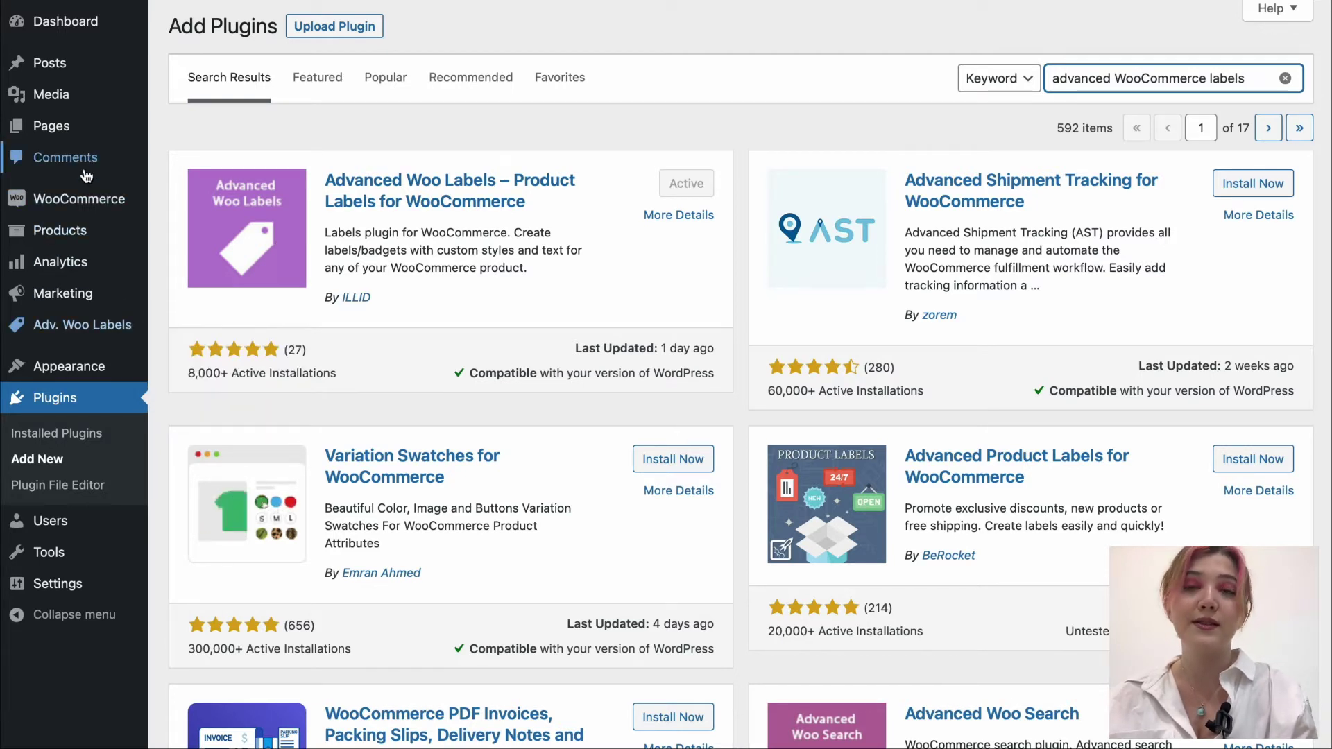
Open Adv. Woo Labels > All Labels, showing the empty list, All (0).
mouse_move(88, 321)
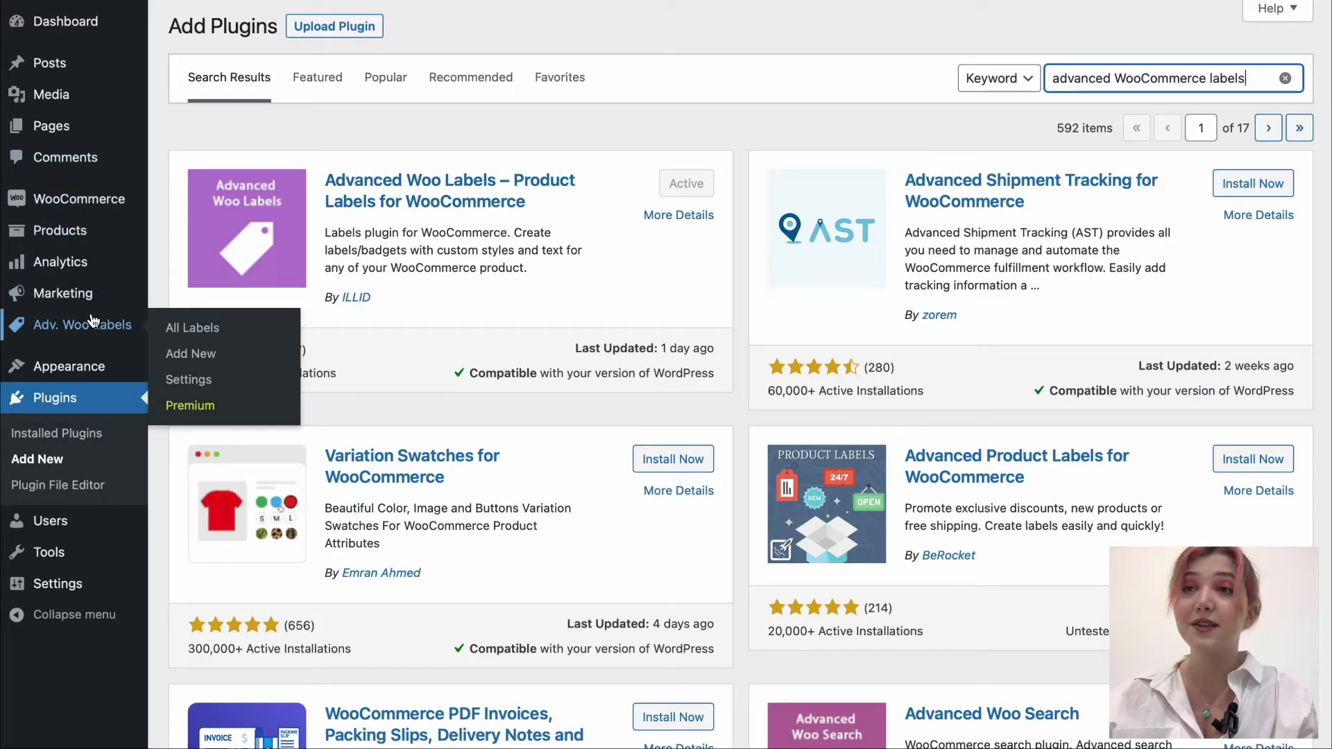
click(170, 333)
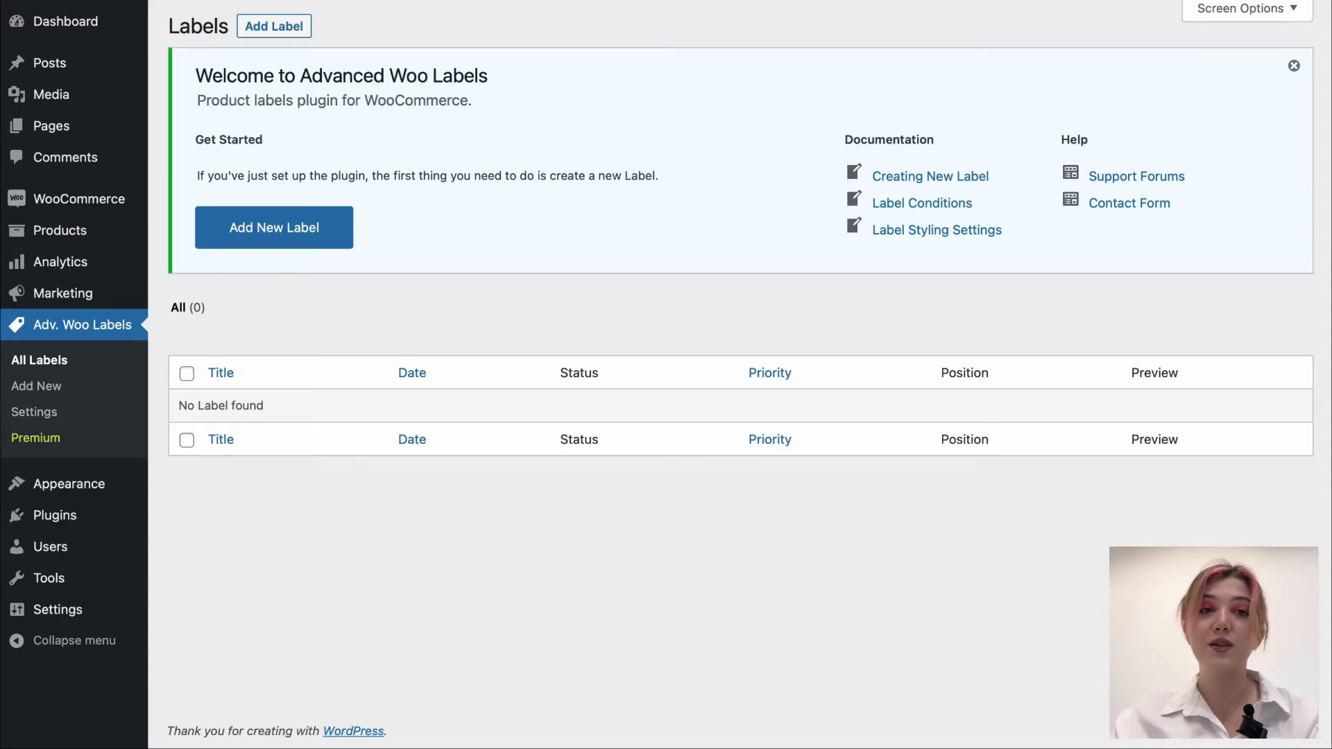
scroll(740, 374, up, 1)
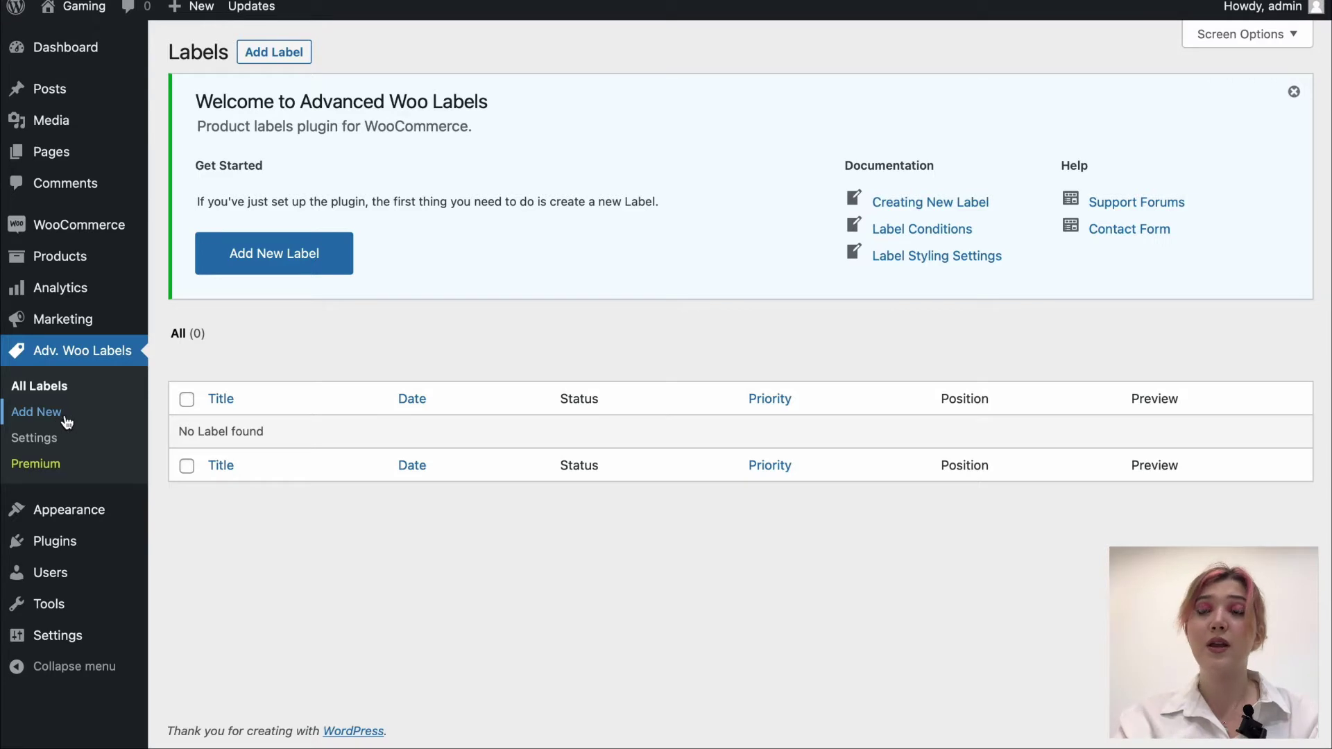
Add a label titled 'SALE DISCOUNT' with condition Is on sale / equal to / Yes.
click(290, 262)
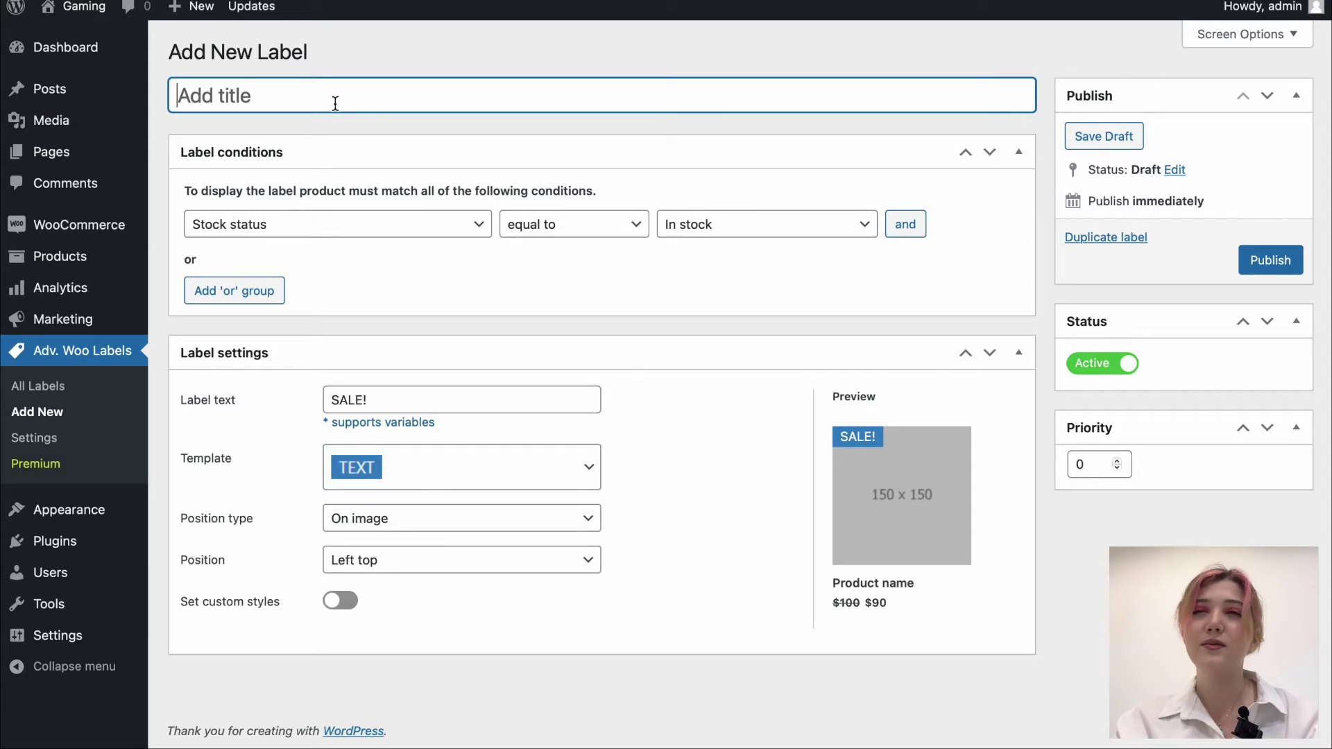
text(SAL)
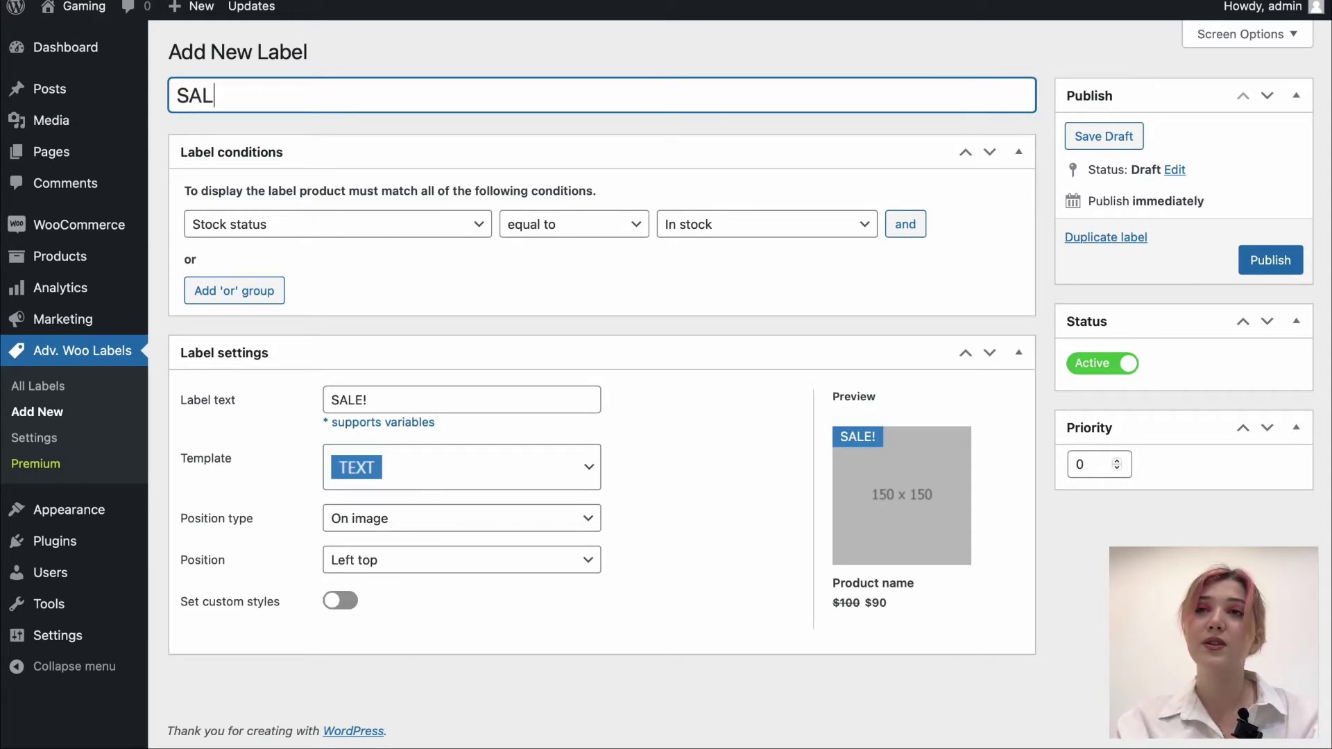
text(E DIS)
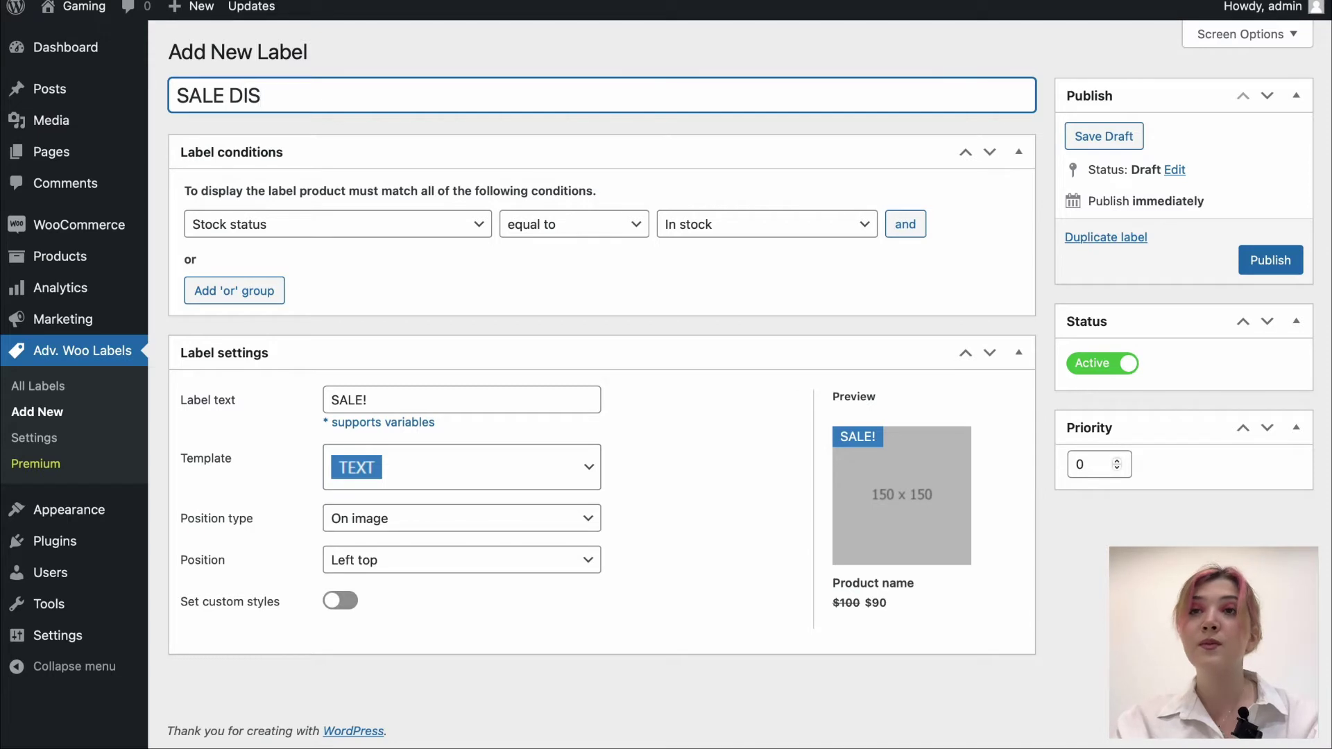
text(COUNT)
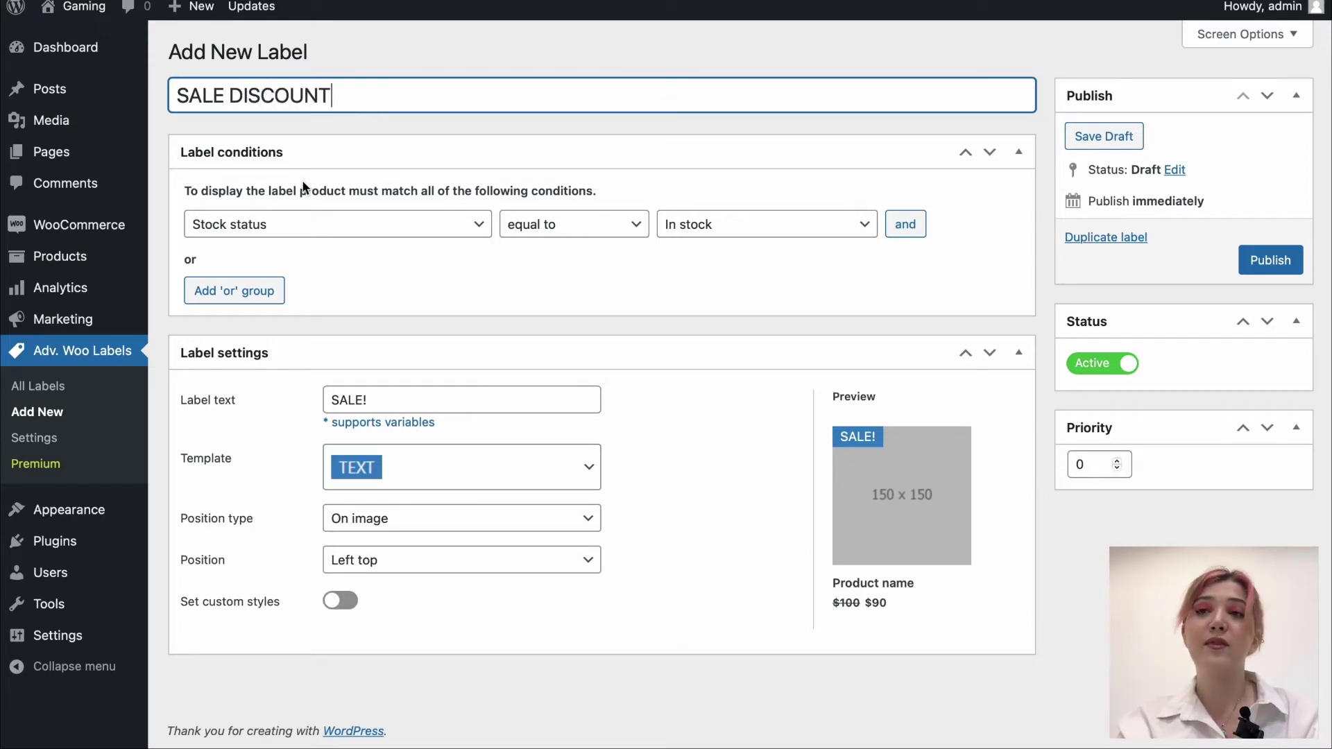
click(301, 221)
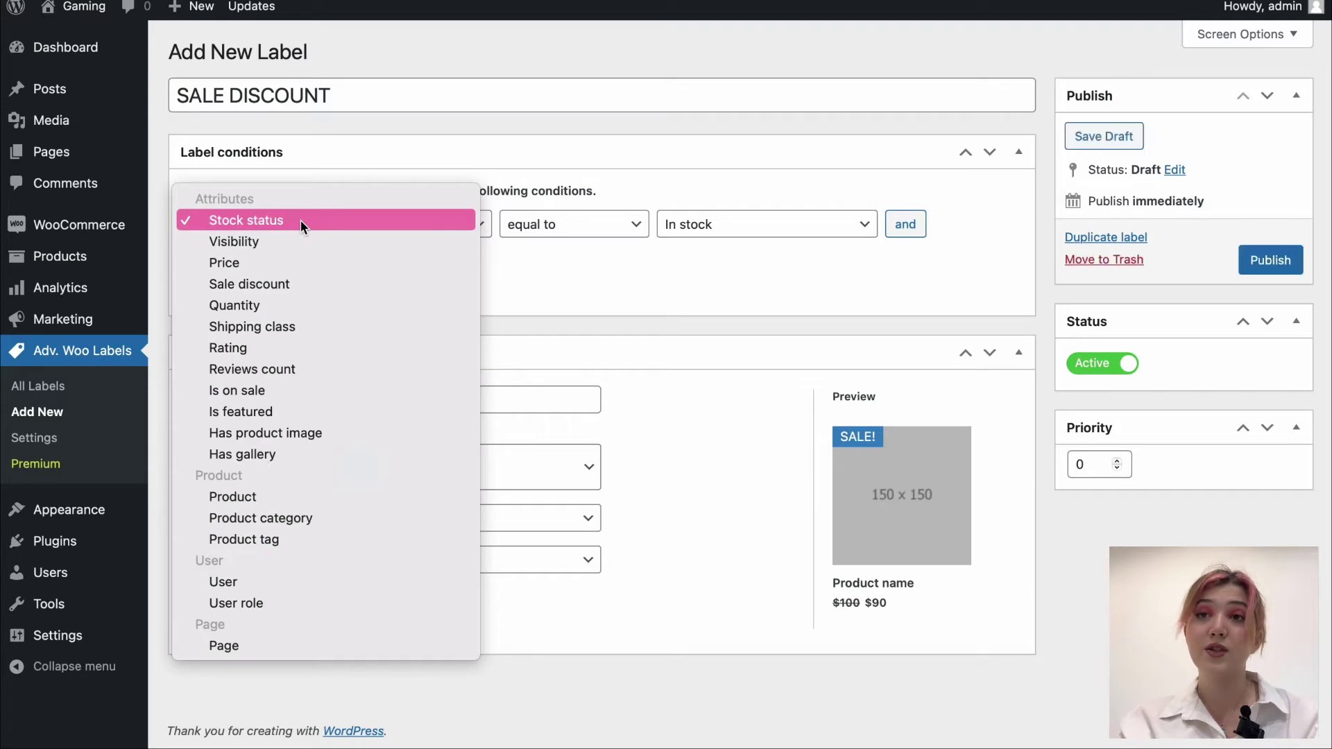
click(455, 195)
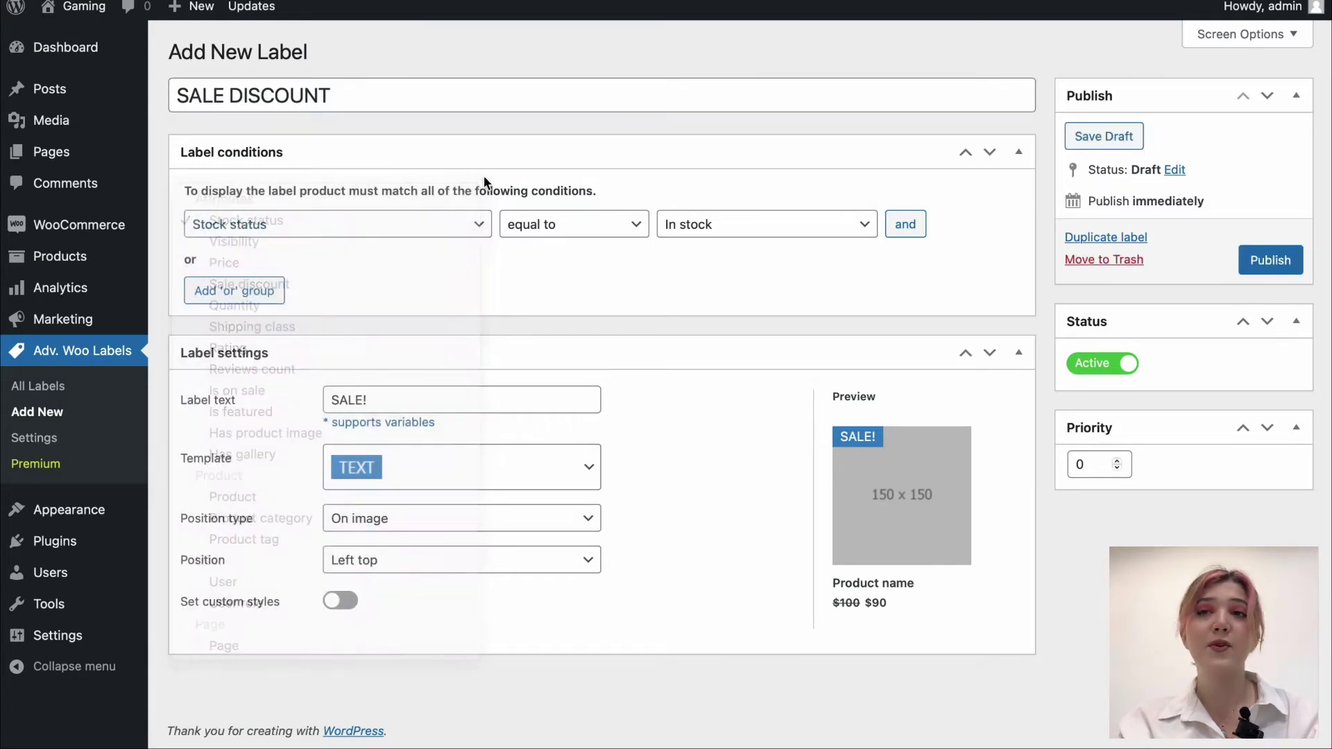
click(417, 231)
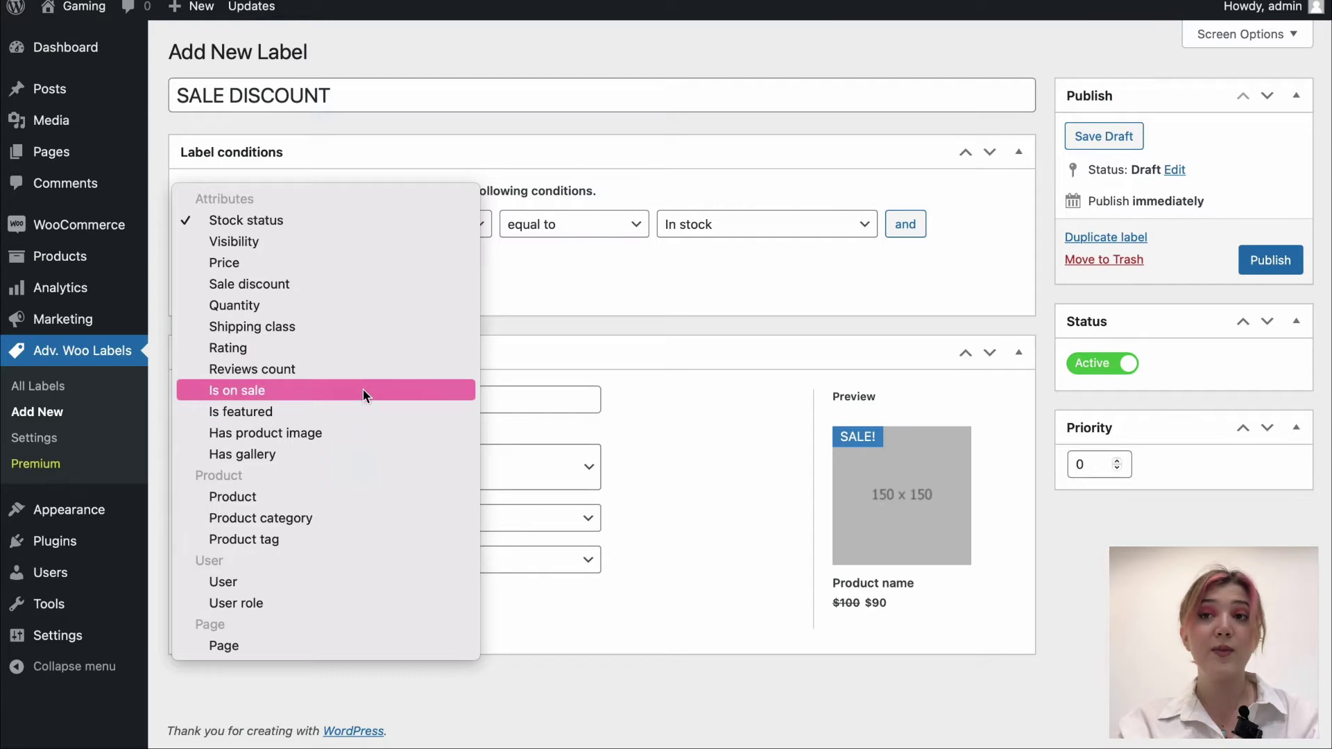
click(298, 393)
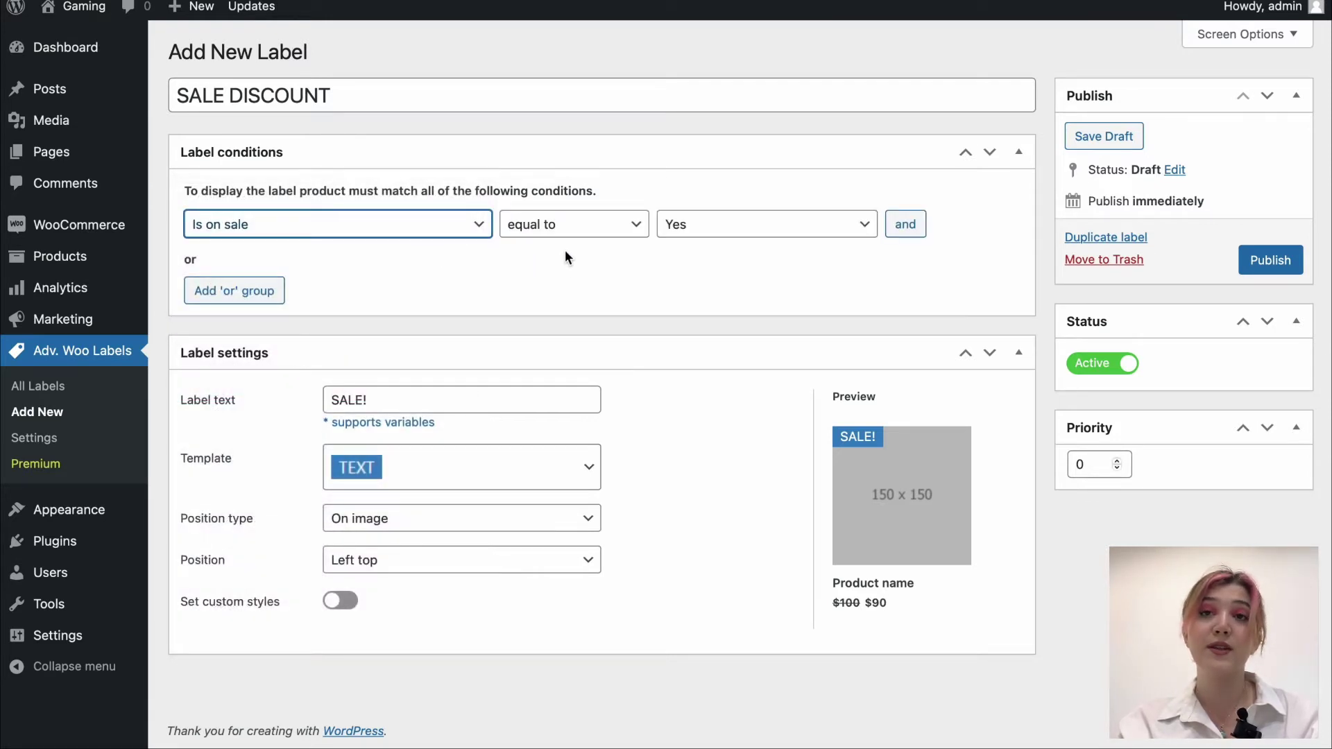
click(626, 229)
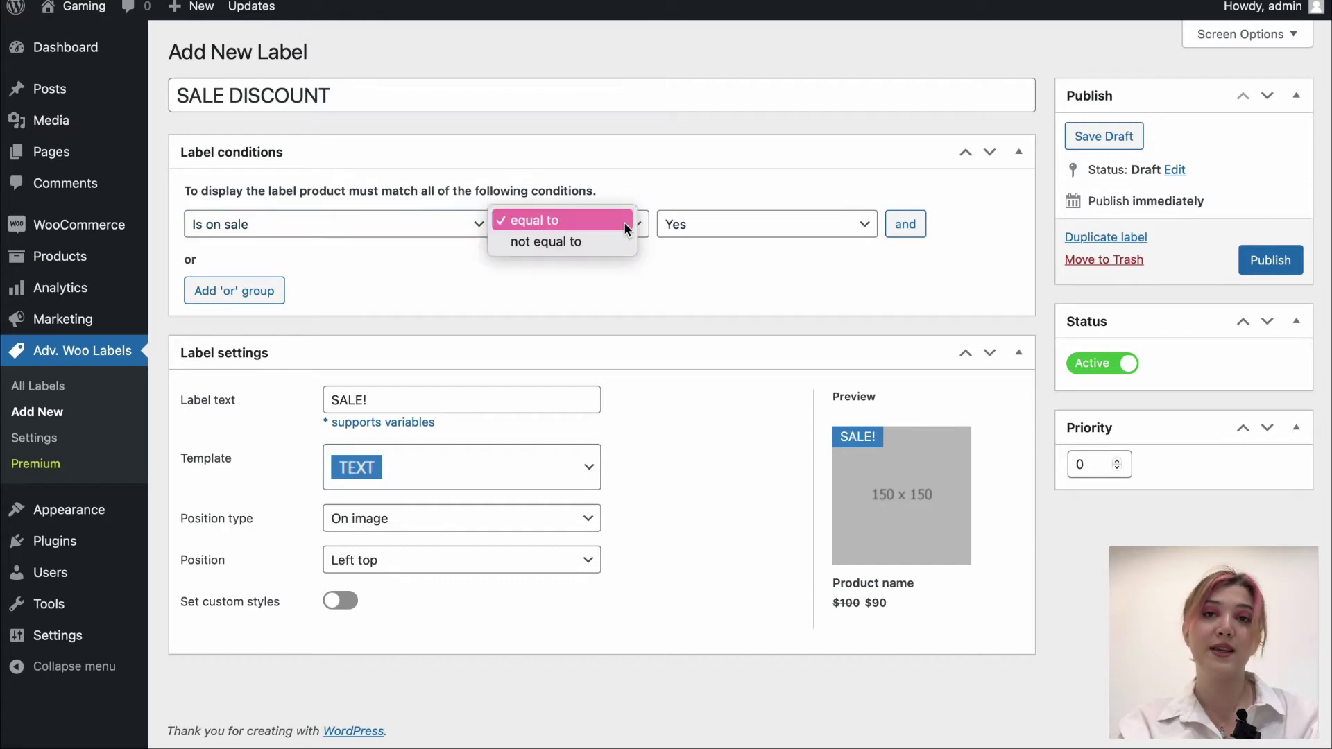
click(669, 176)
click(704, 226)
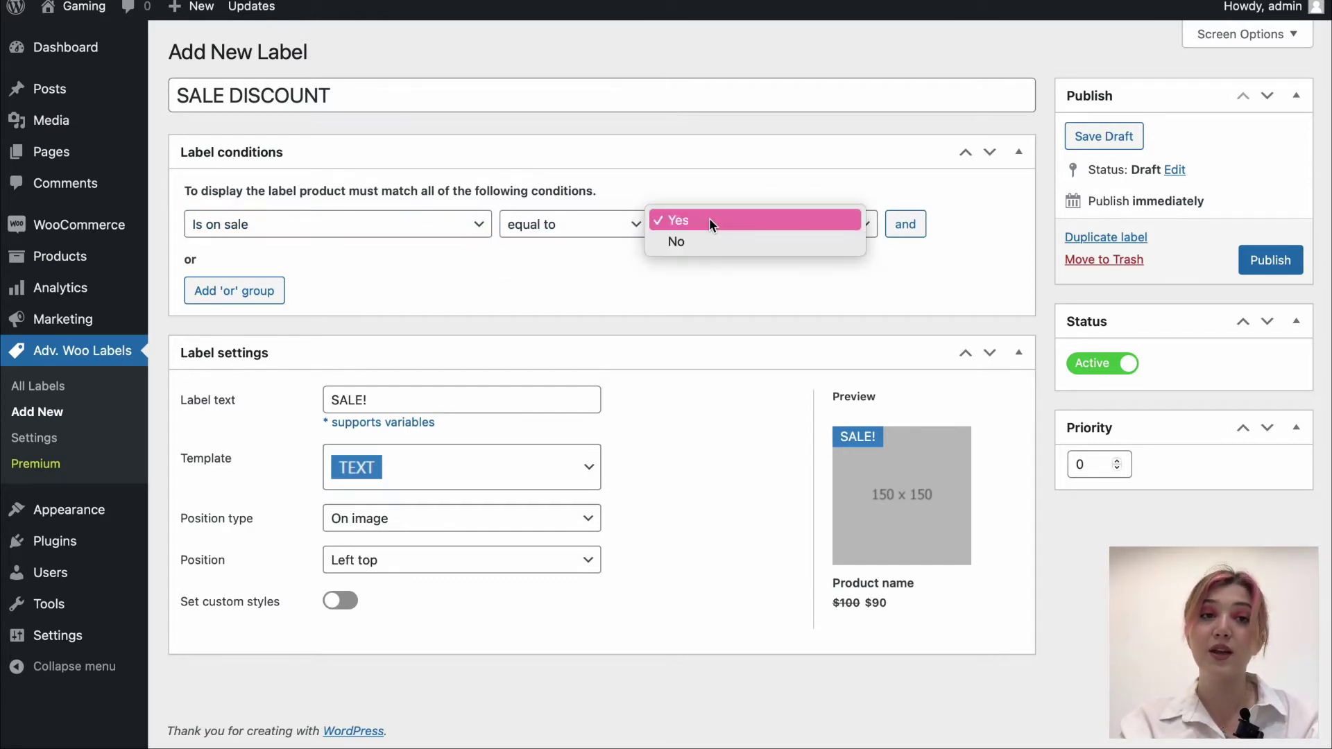
click(709, 219)
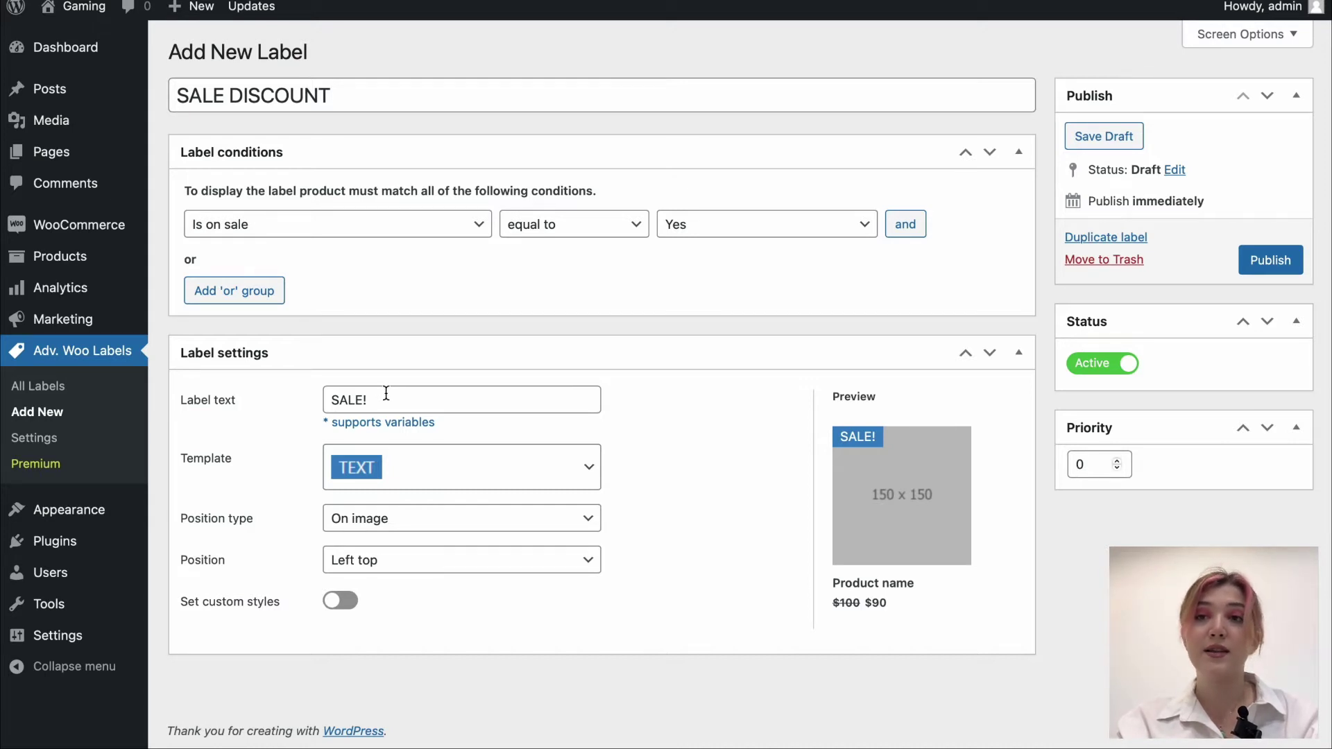
Apply the arrow-tag template style to the SALE DISCOUNT label.
click(400, 477)
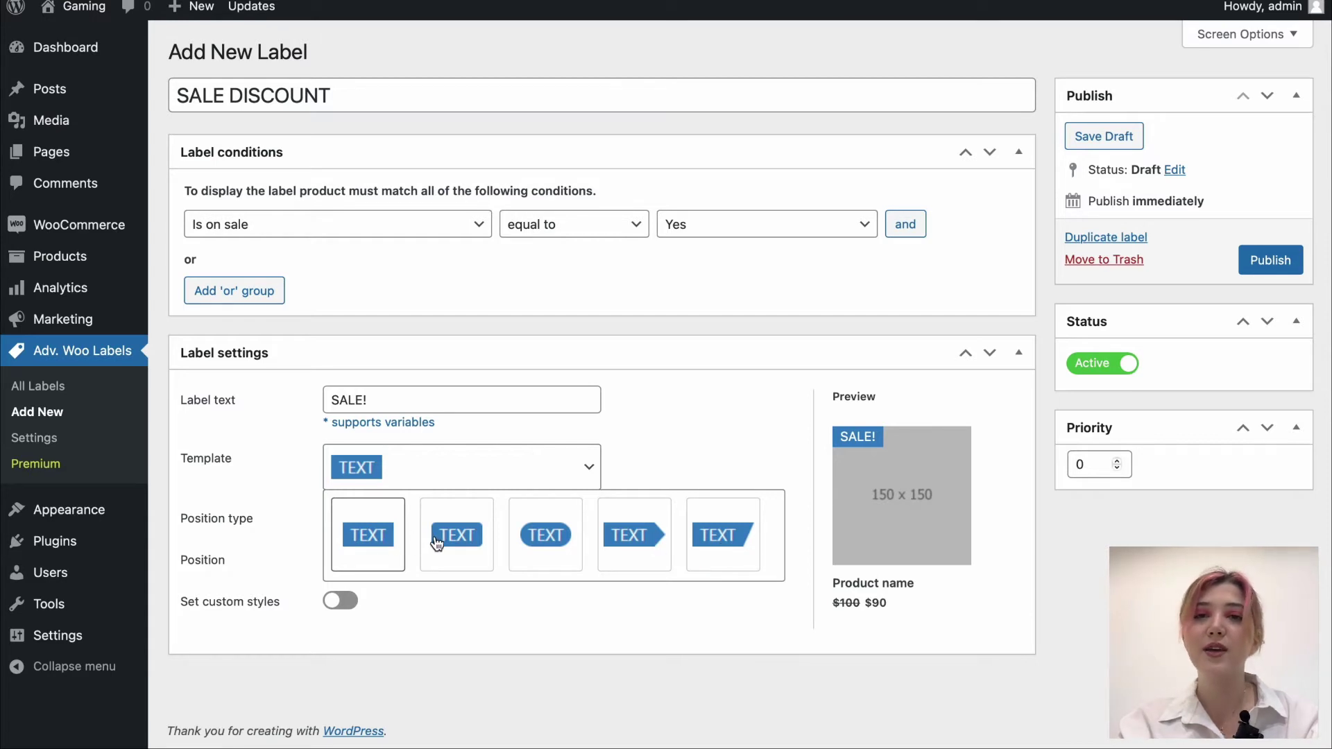
click(542, 539)
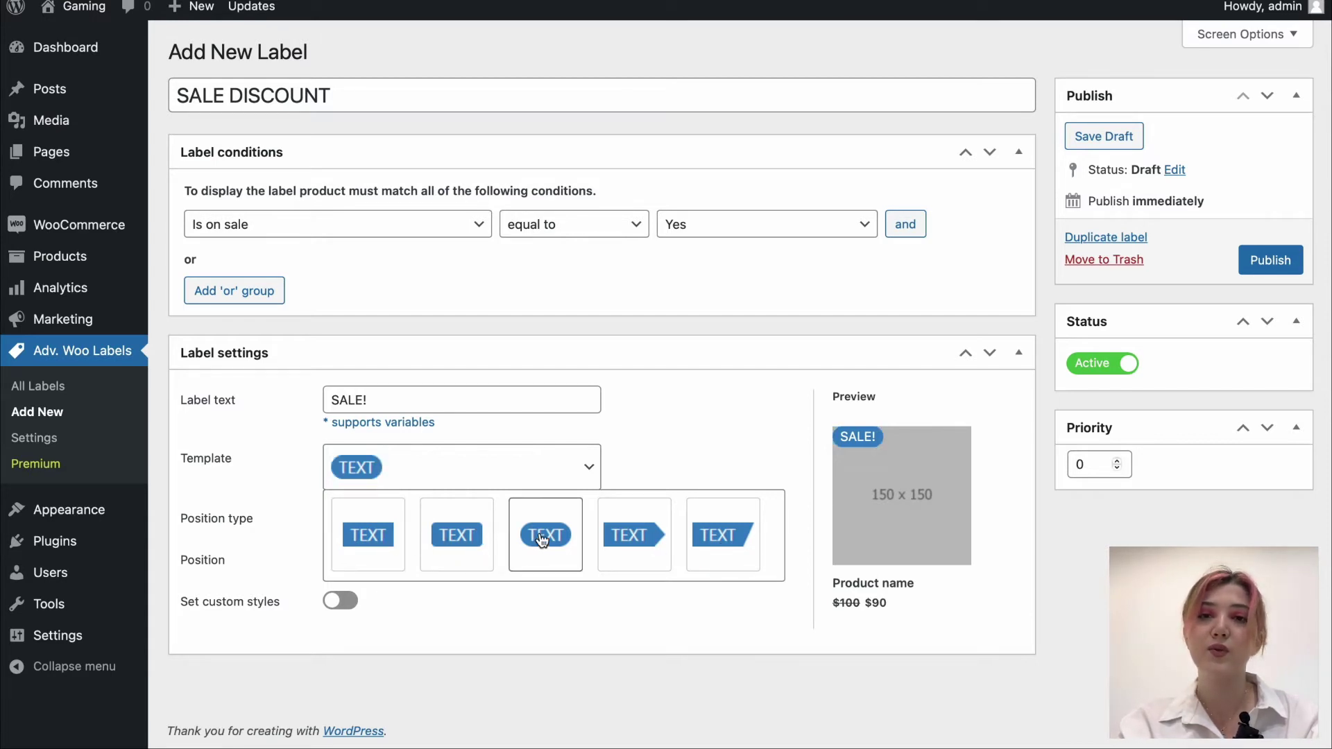
click(604, 532)
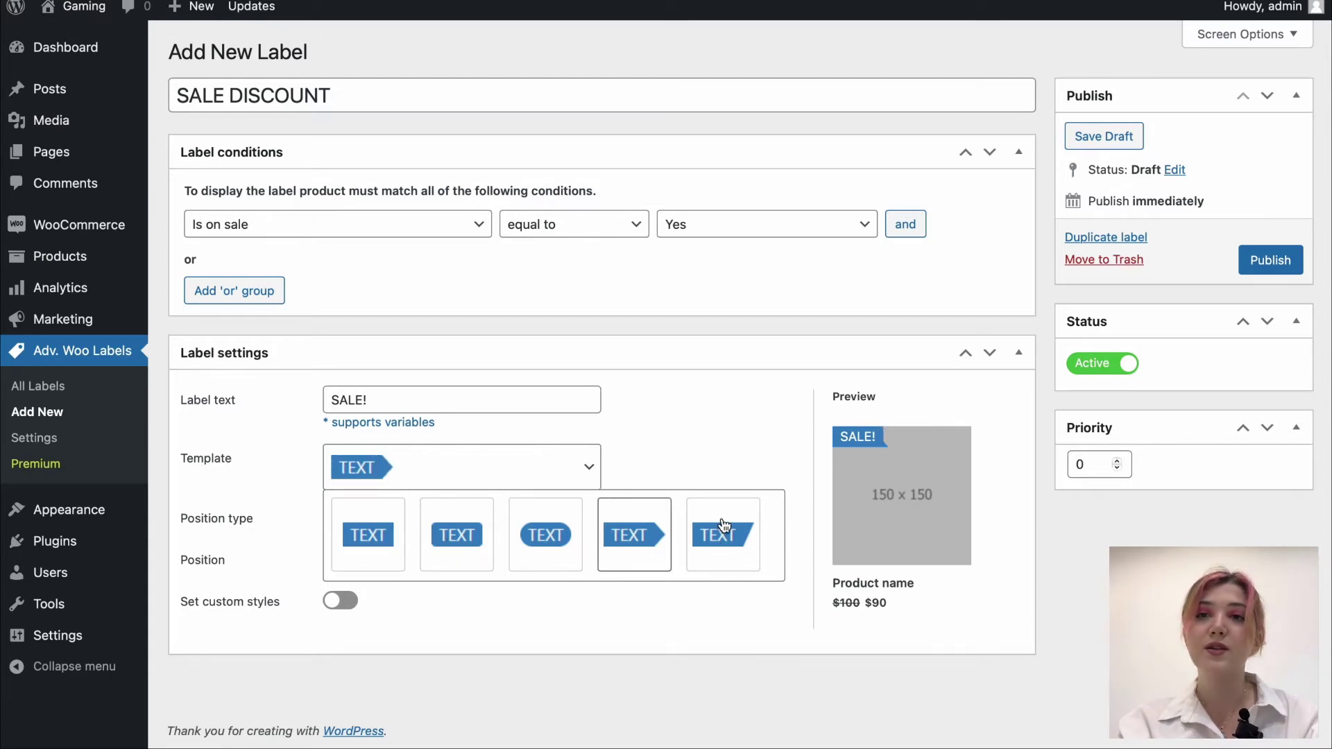
click(673, 406)
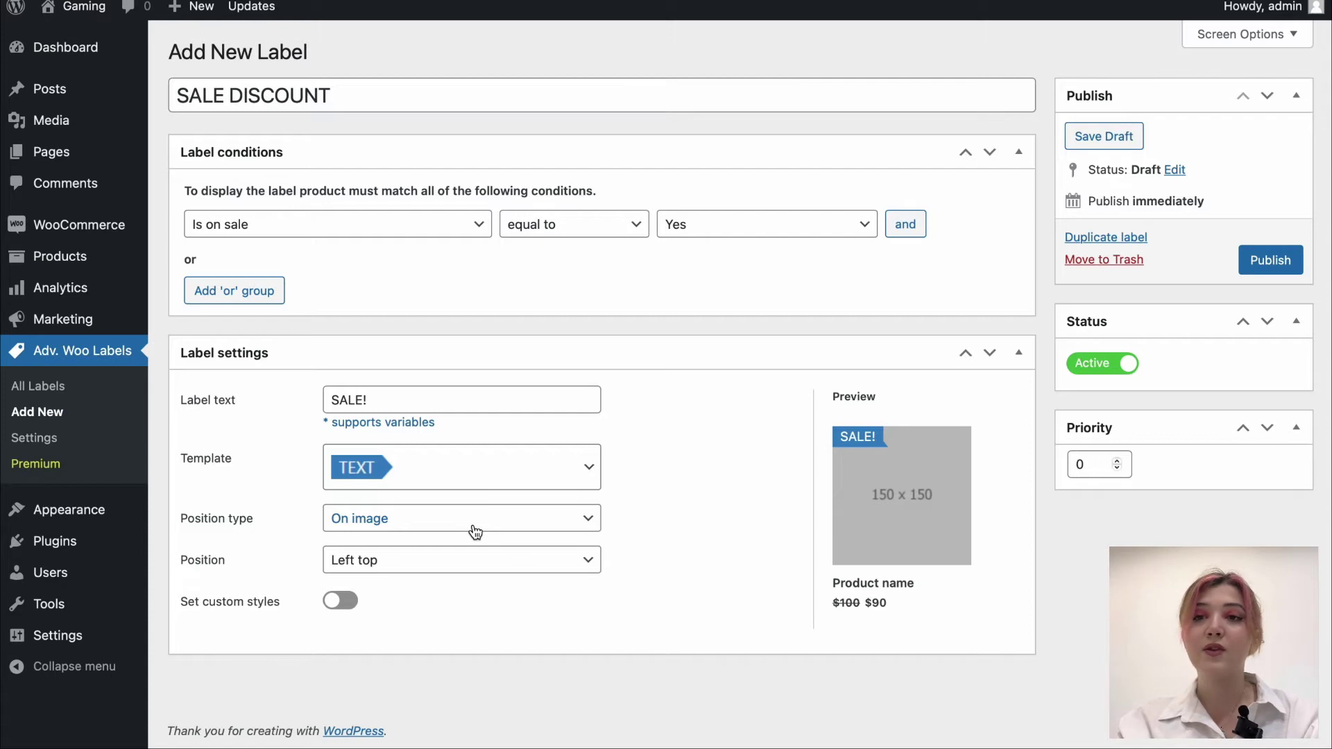
Keep the label On image at Left top, and enable custom styles.
click(475, 532)
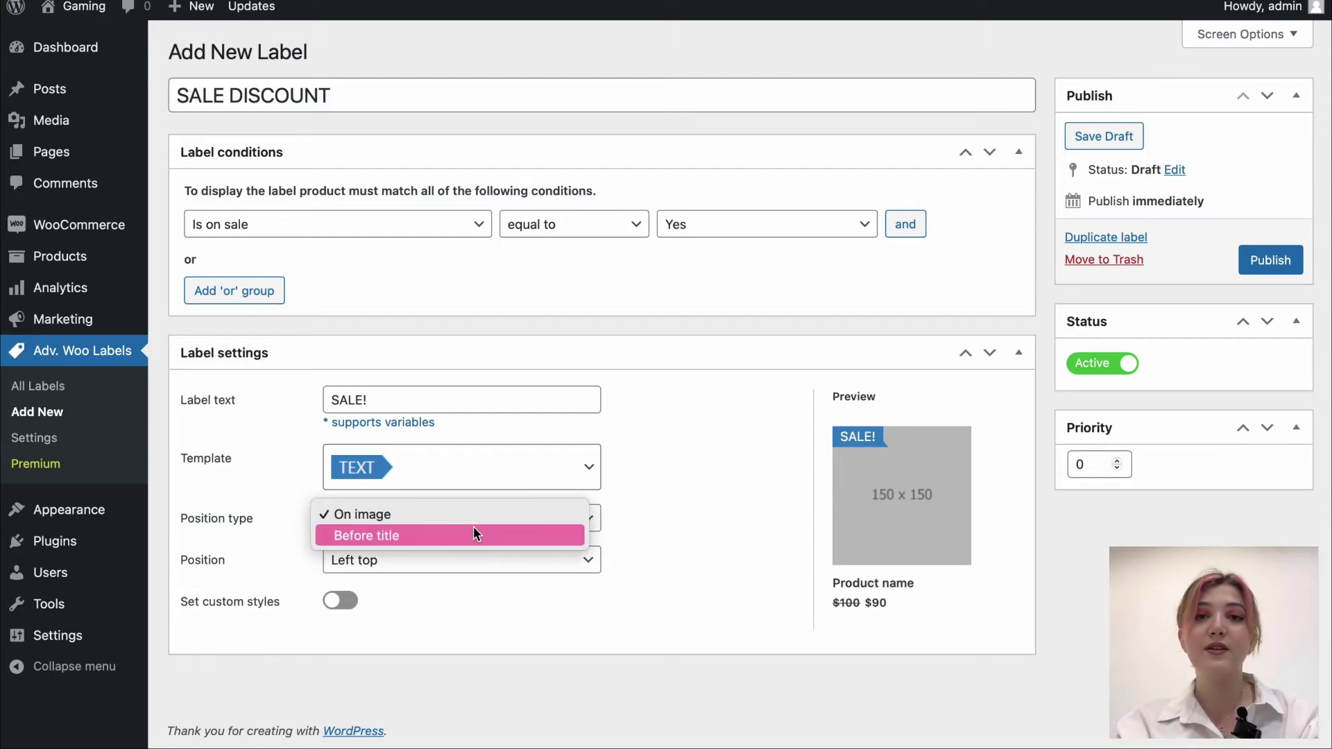
click(473, 529)
click(458, 519)
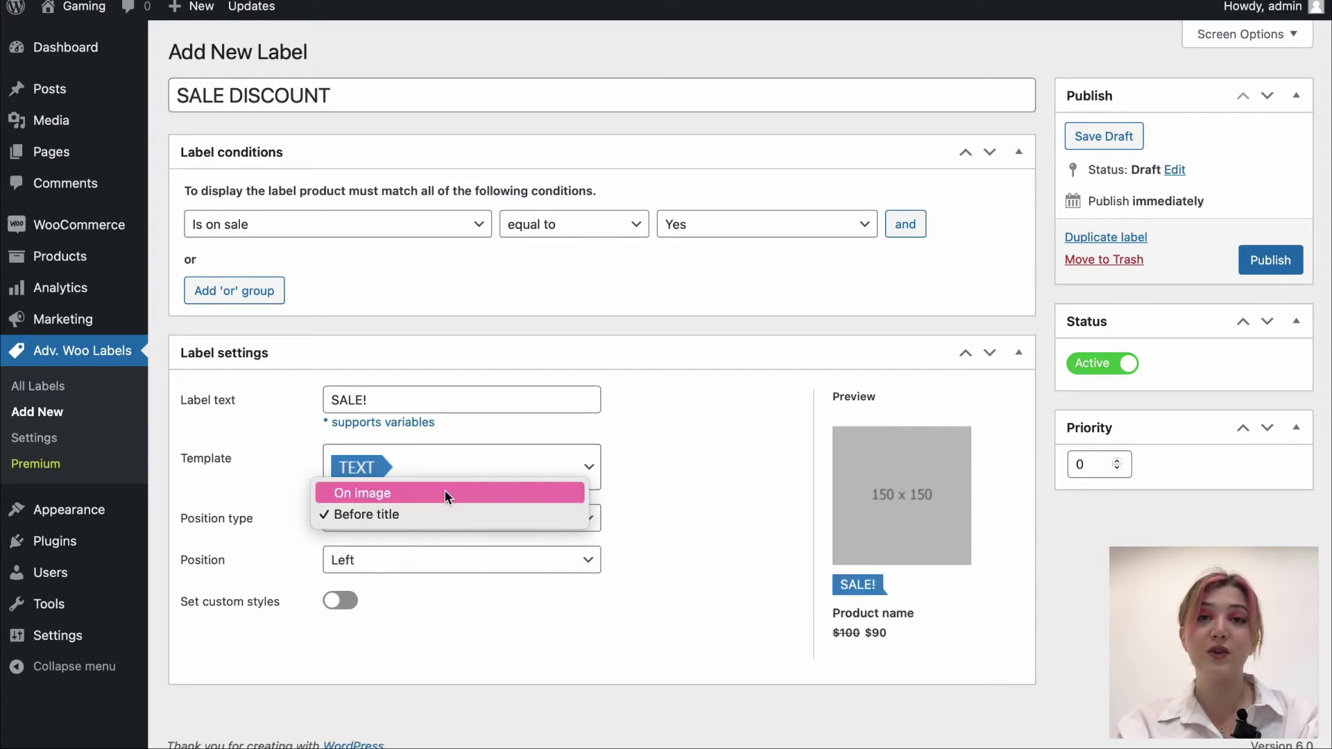
click(446, 494)
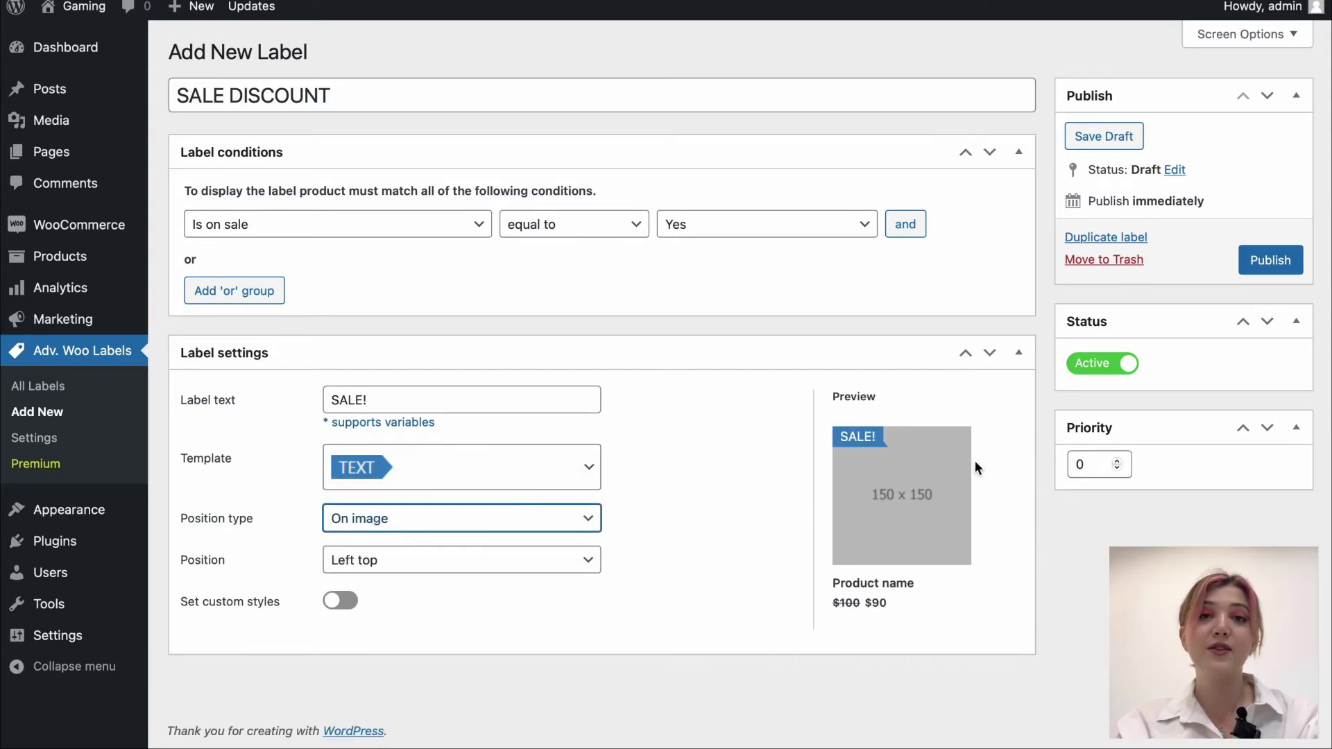
click(422, 562)
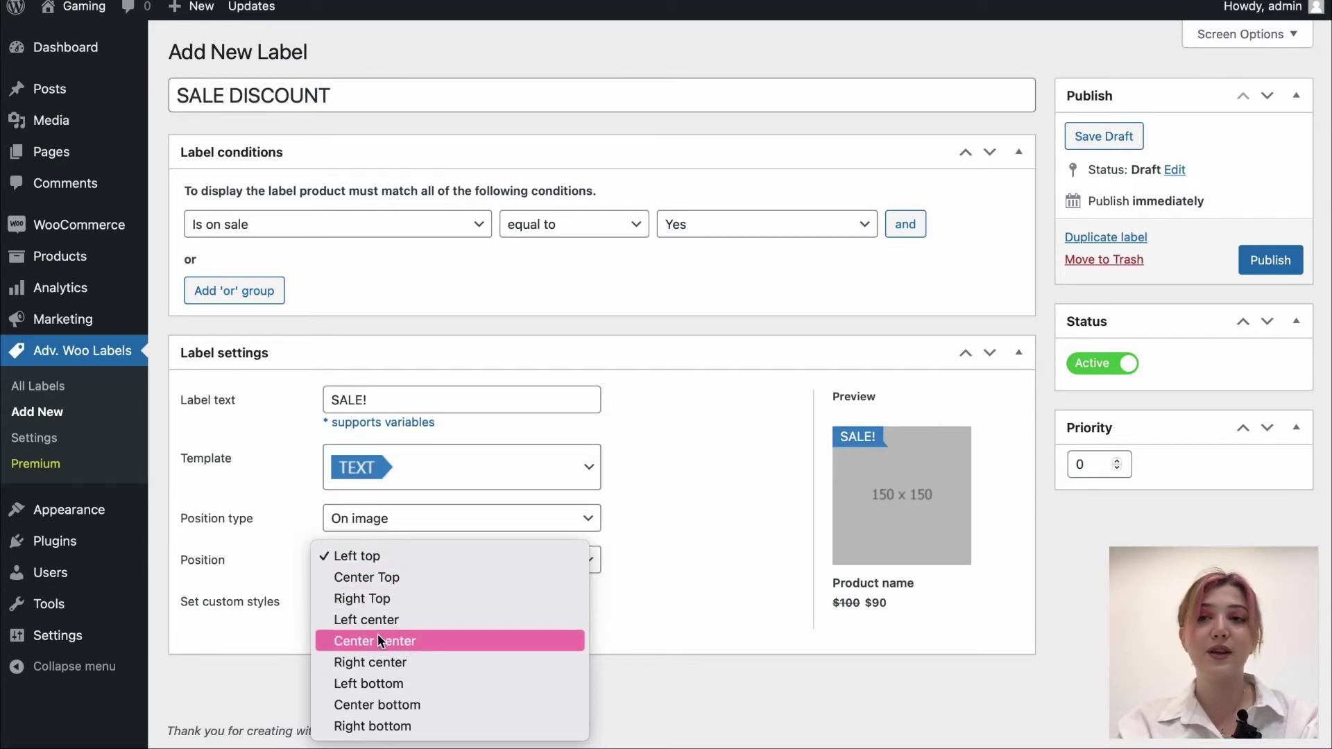
click(374, 555)
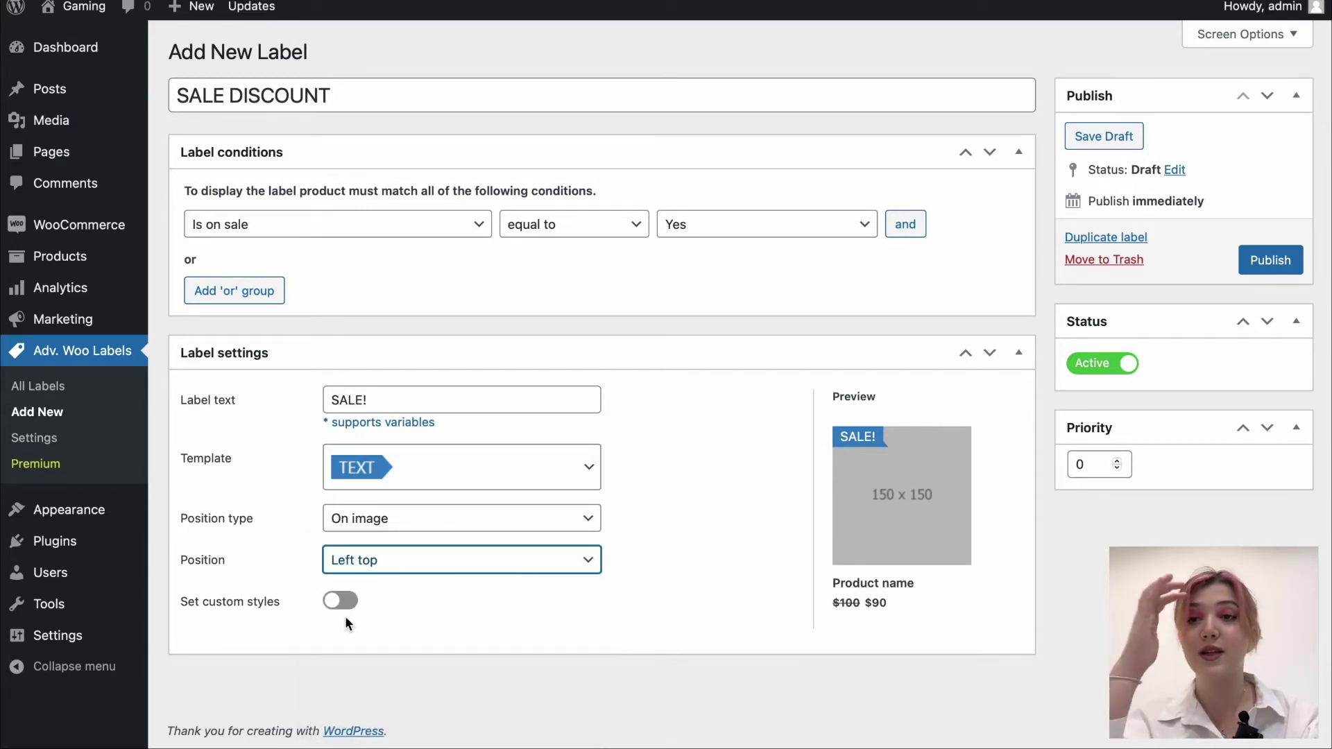
click(341, 601)
Change the label colour to a lighter blue, leaving the text colour unchanged.
scroll(382, 601, down, 3)
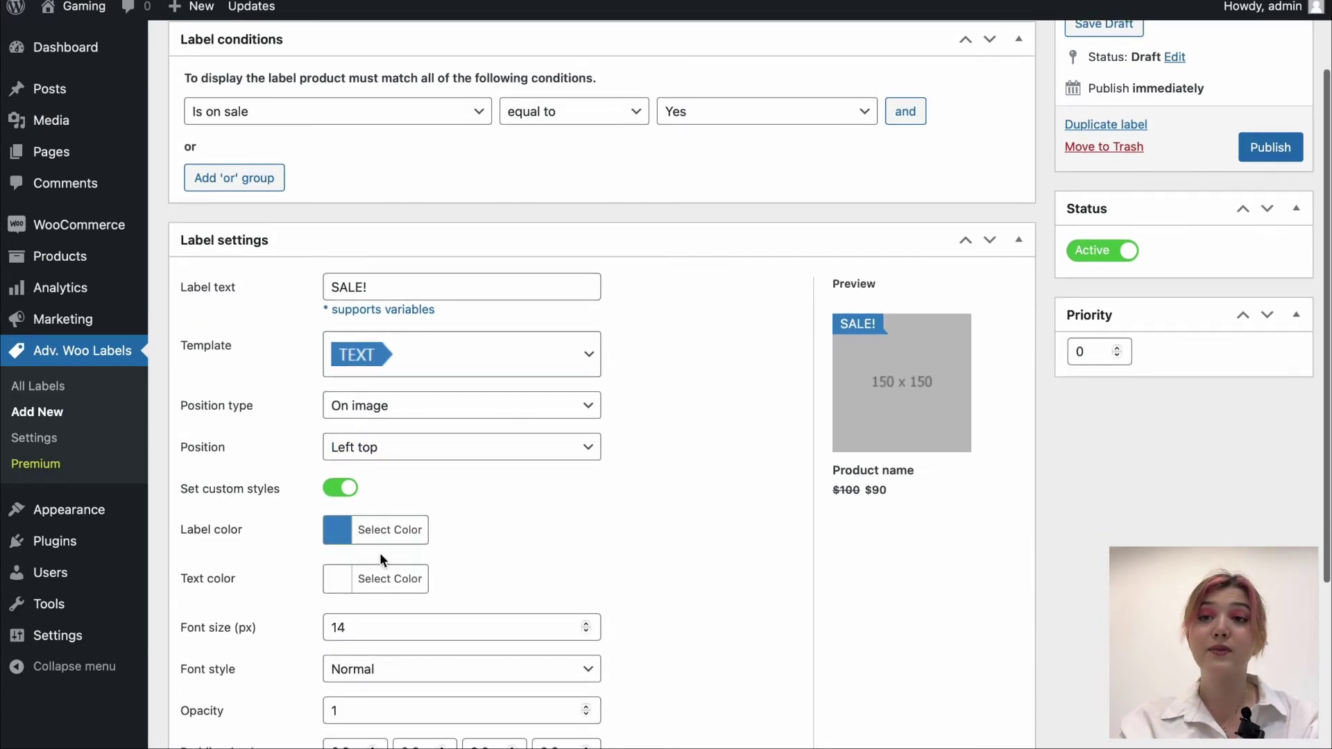
click(338, 530)
mouse_move(417, 631)
mouse_down()
mouse_move(421, 606)
mouse_move(478, 589)
mouse_move(430, 594)
mouse_up()
click(611, 486)
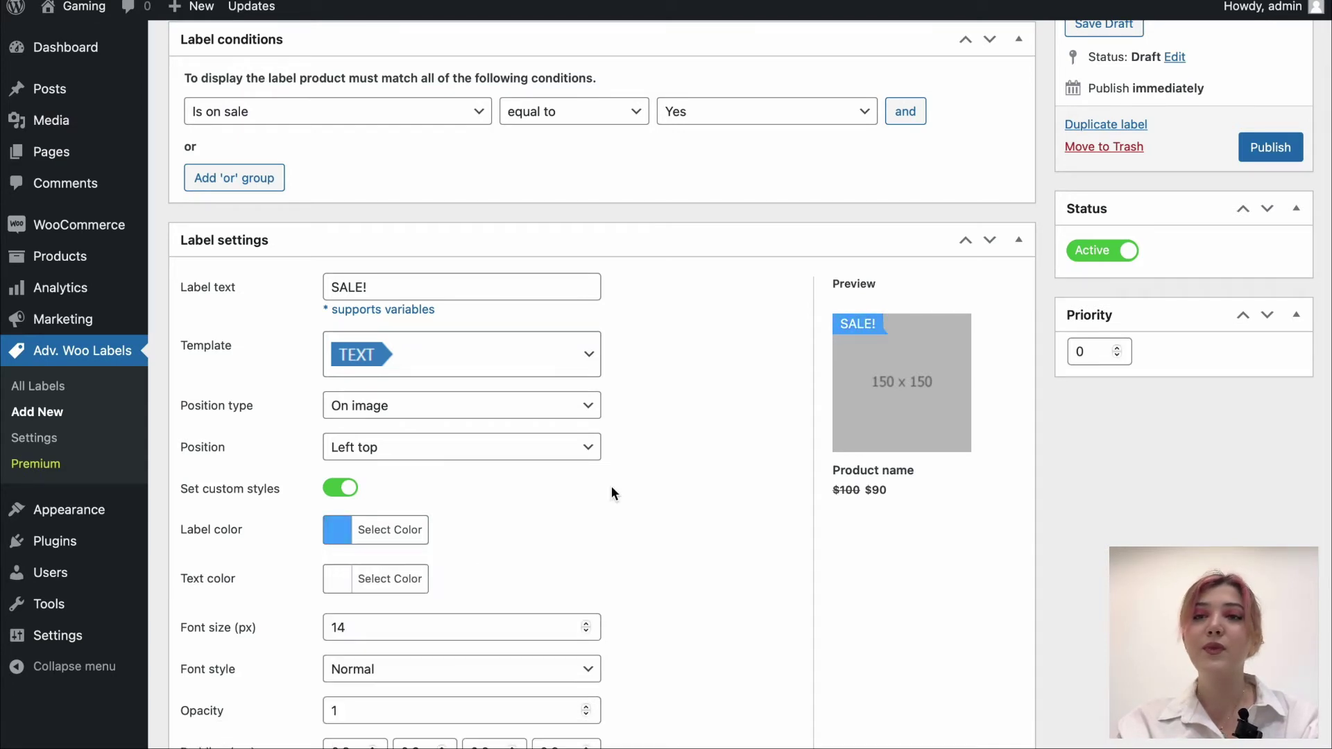
scroll(610, 486, down, 5)
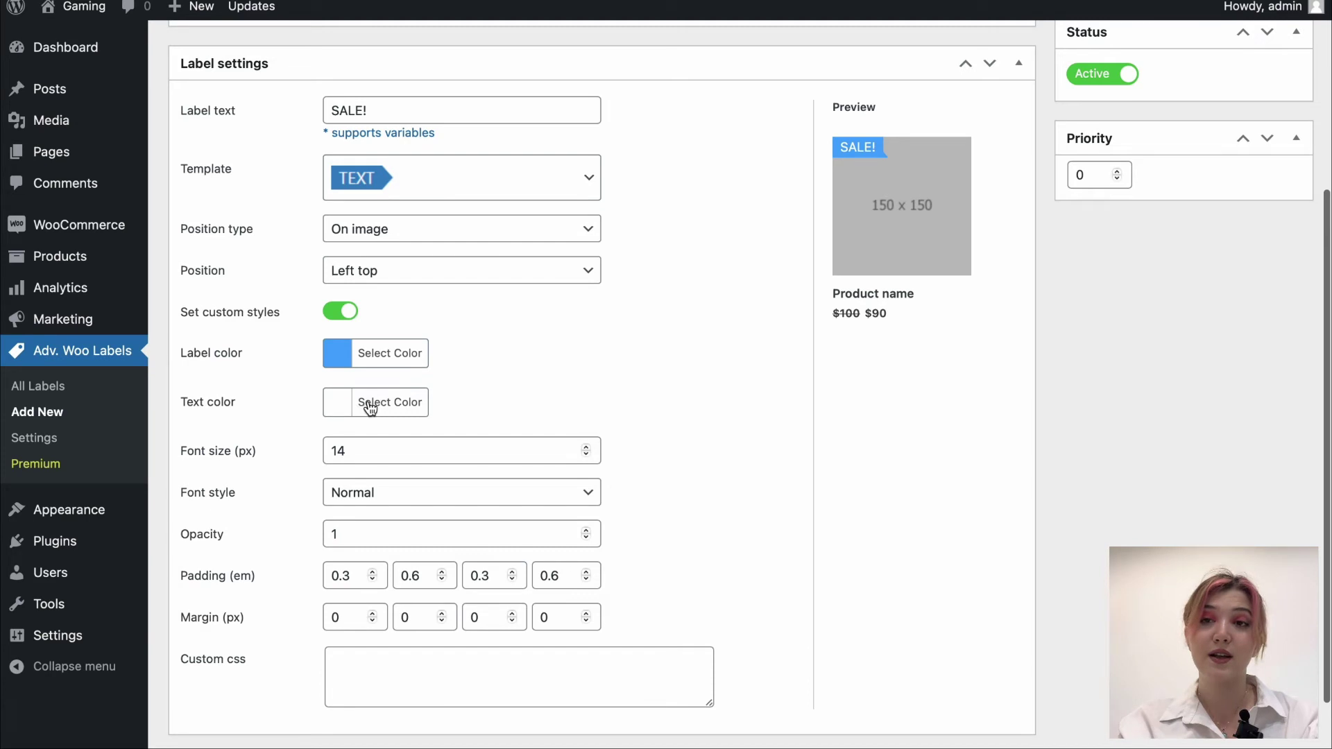
click(371, 408)
click(530, 376)
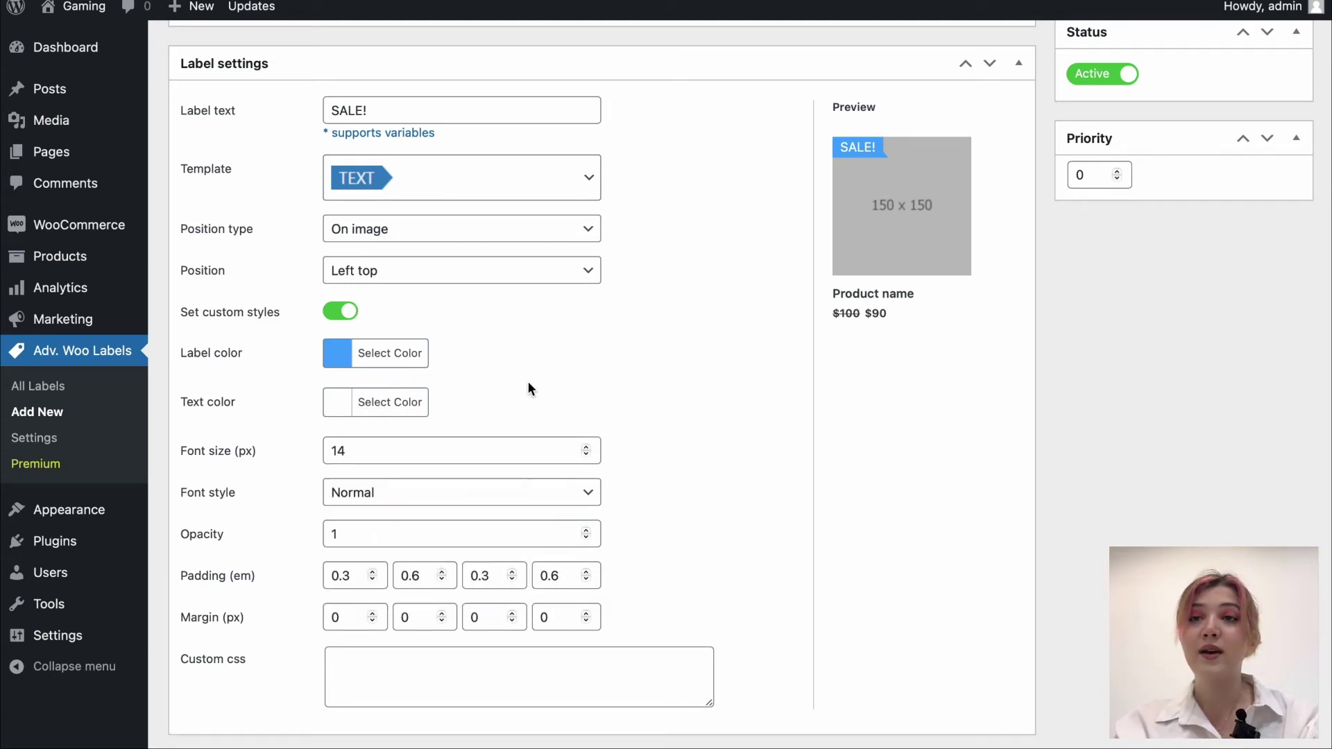
Set the label's font style to Bold.
scroll(470, 449, down, 1)
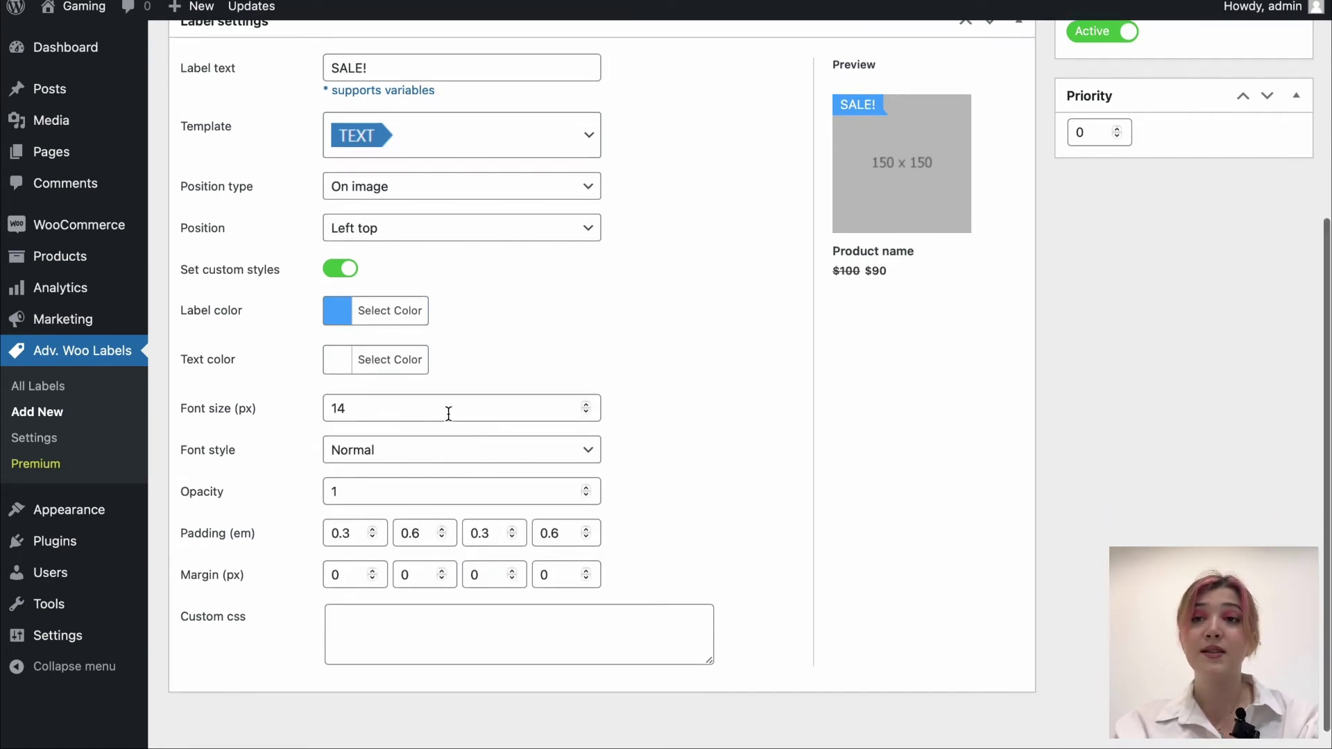
click(448, 415)
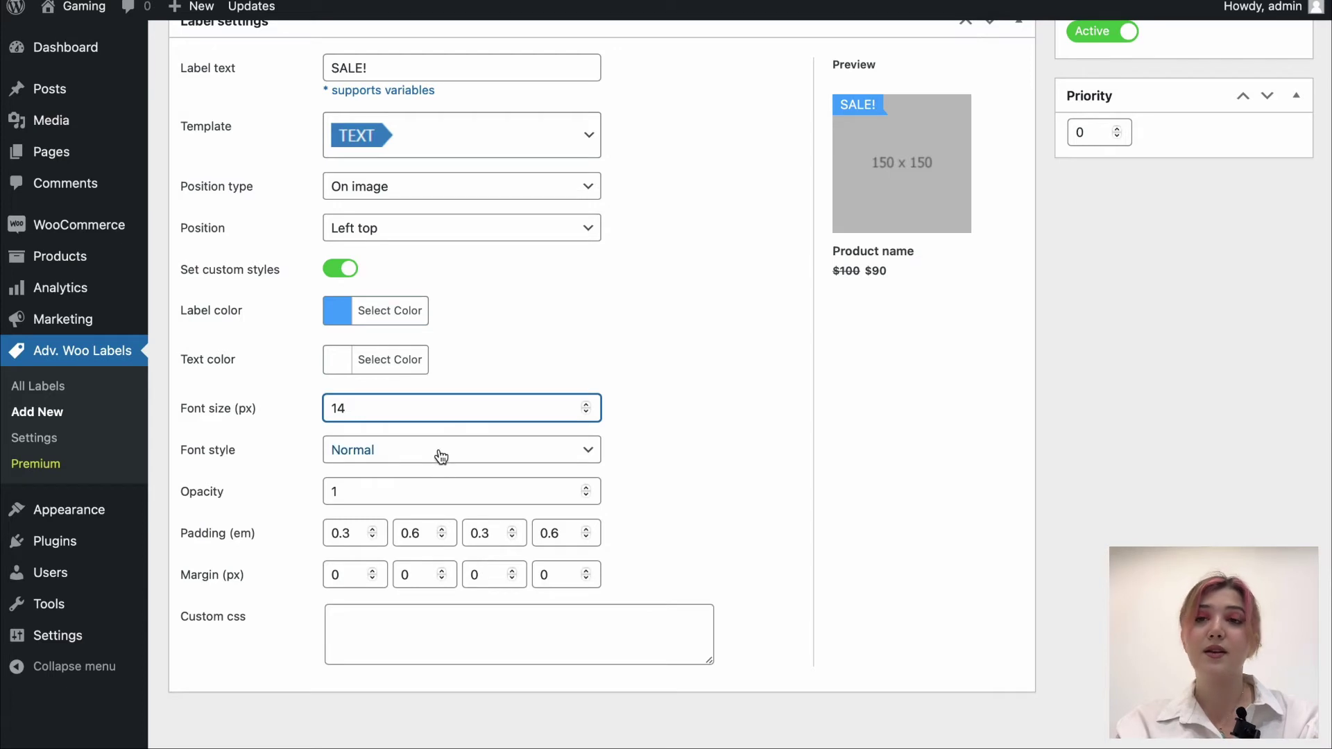
click(439, 448)
click(434, 464)
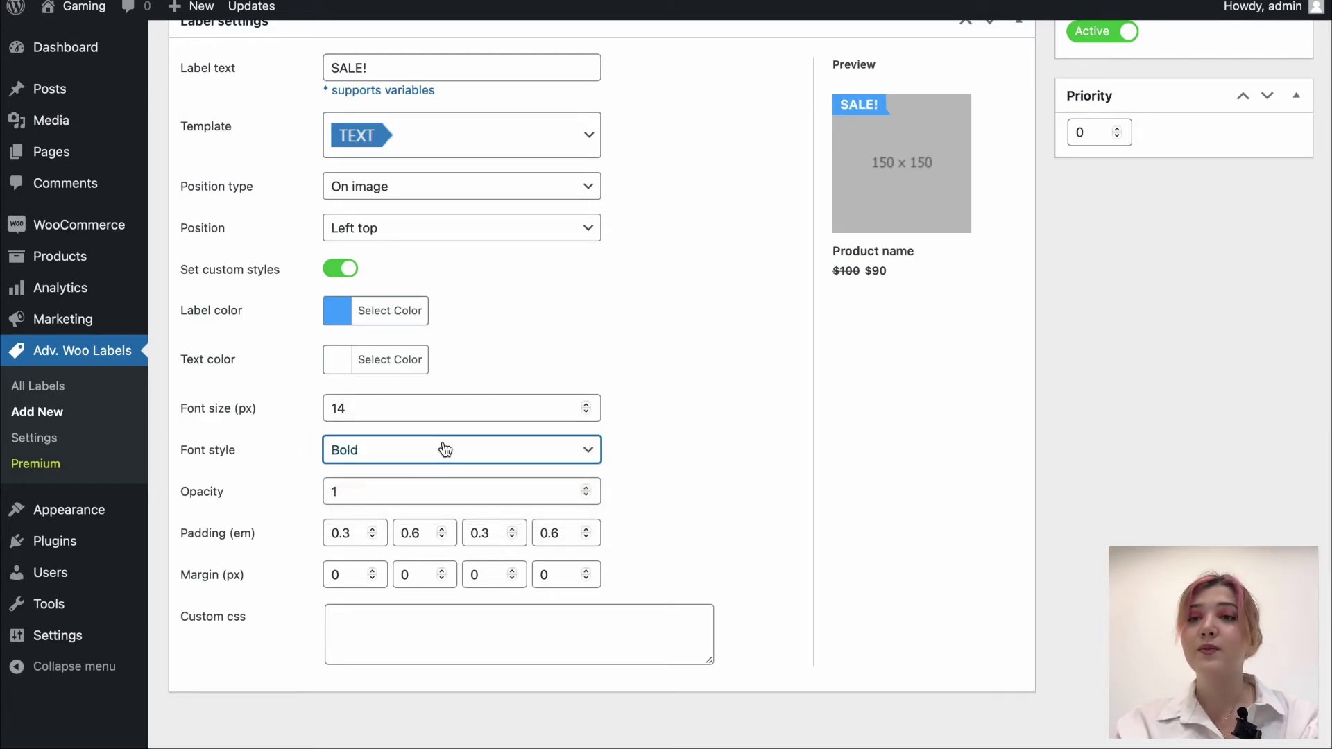
click(440, 450)
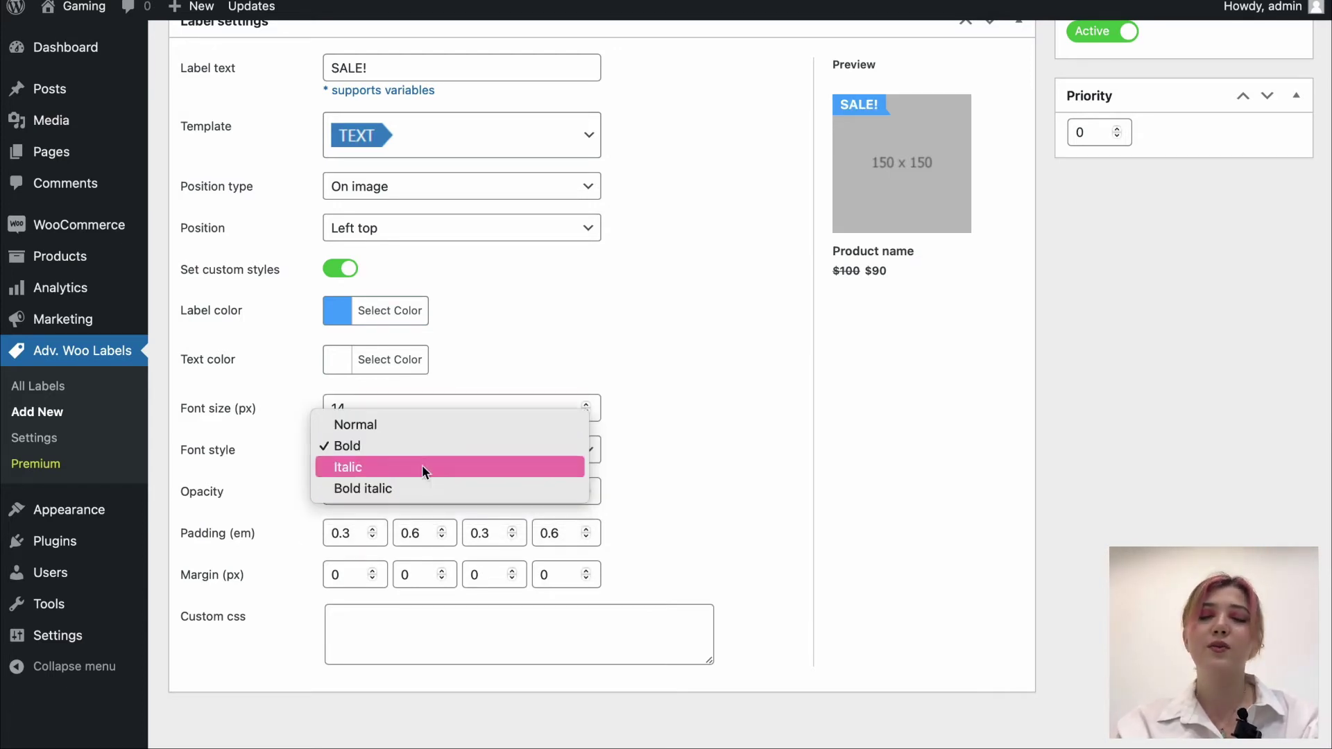
click(604, 356)
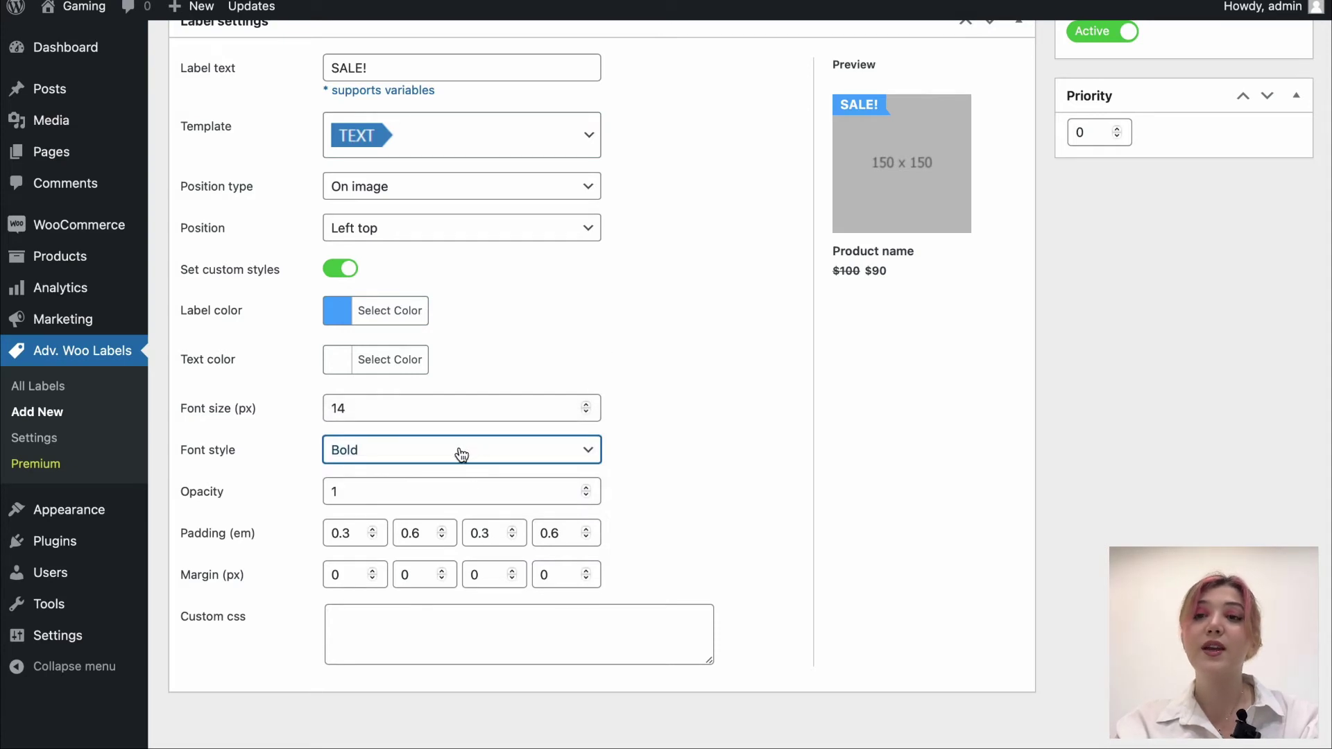
Review the opacity value and the custom CSS box.
click(427, 490)
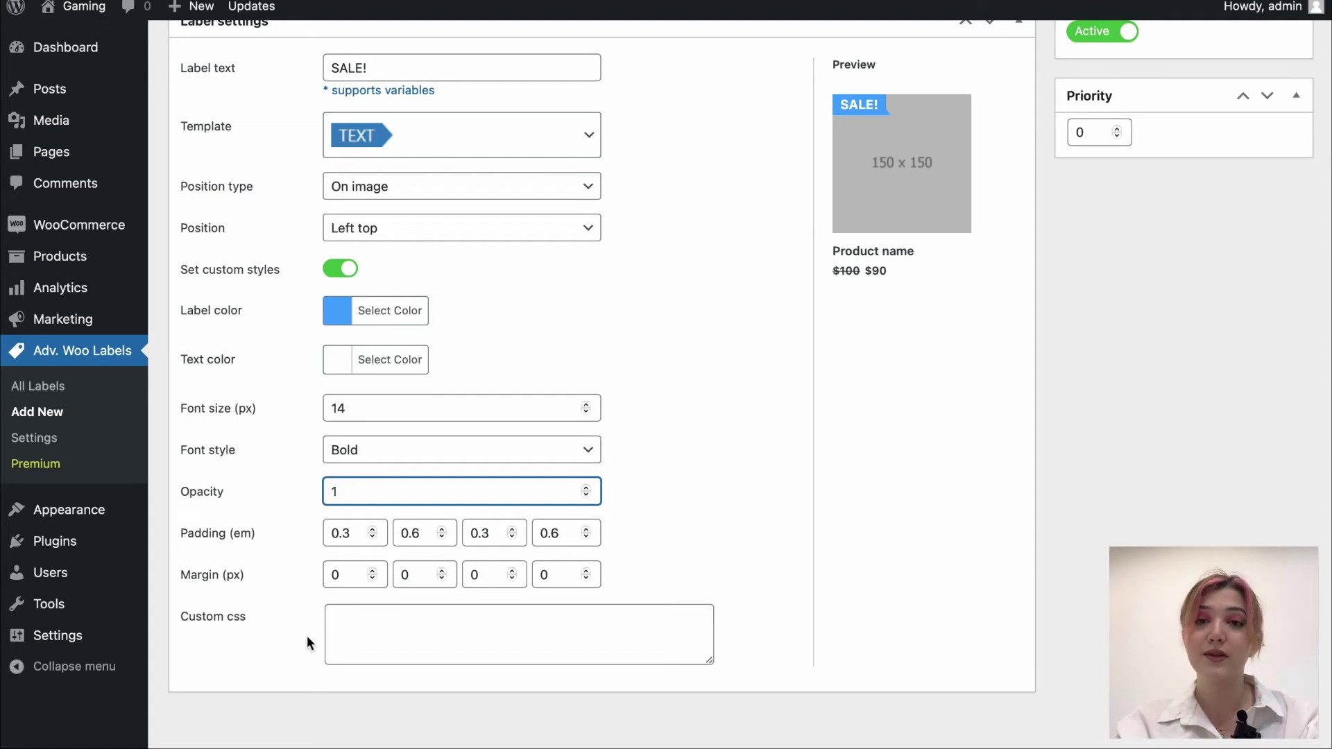
click(328, 618)
click(831, 363)
scroll(830, 364, down, 1)
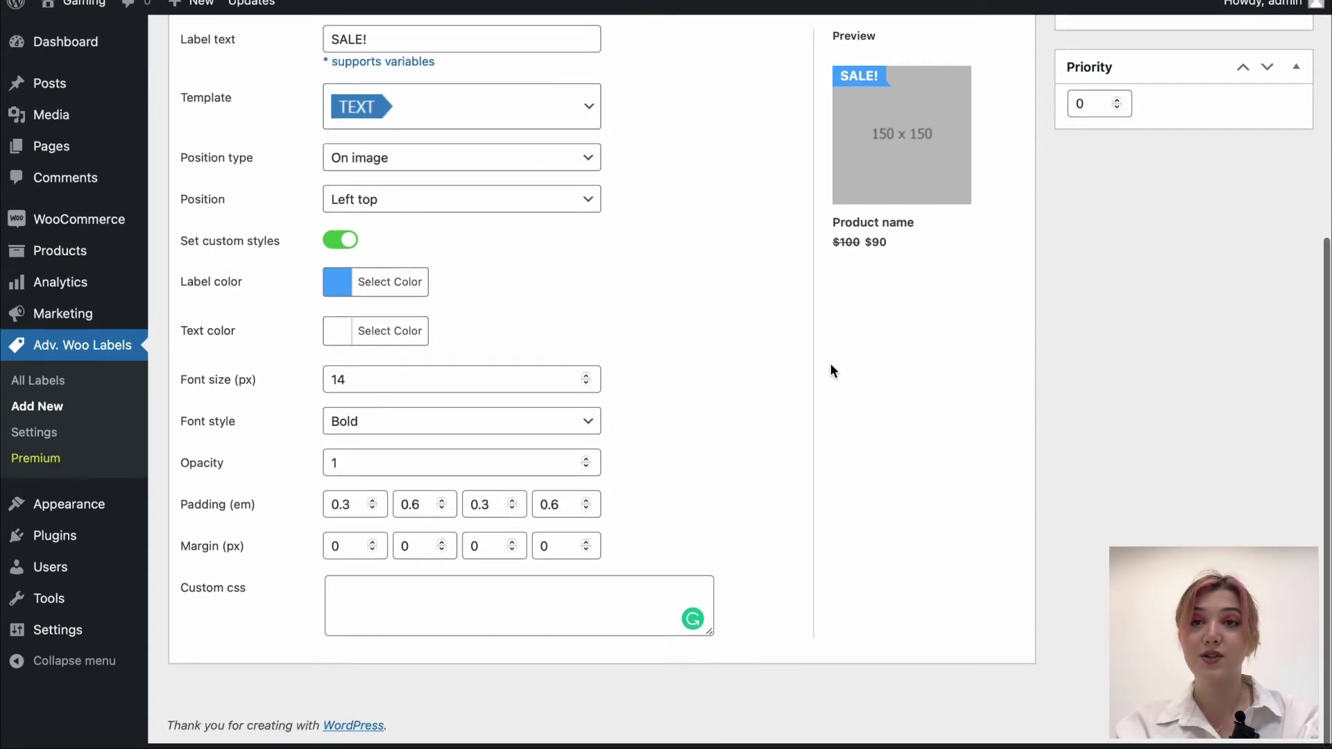
scroll(830, 364, up, 2)
scroll(831, 369, up, 5)
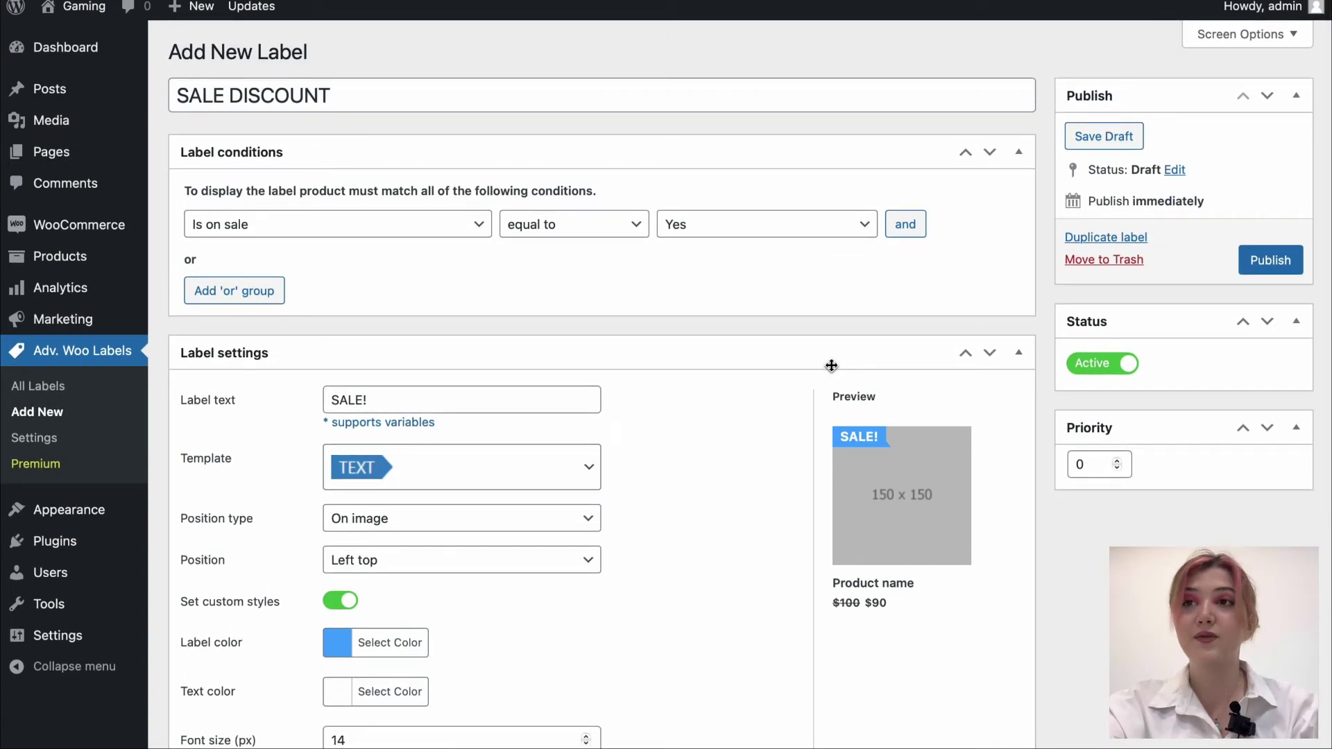
Replace the SALE! label text with {SAVE_PERCENT}% OFF so the preview reads 10% OFF.
click(440, 399)
key(super+a)
key(BackSpace)
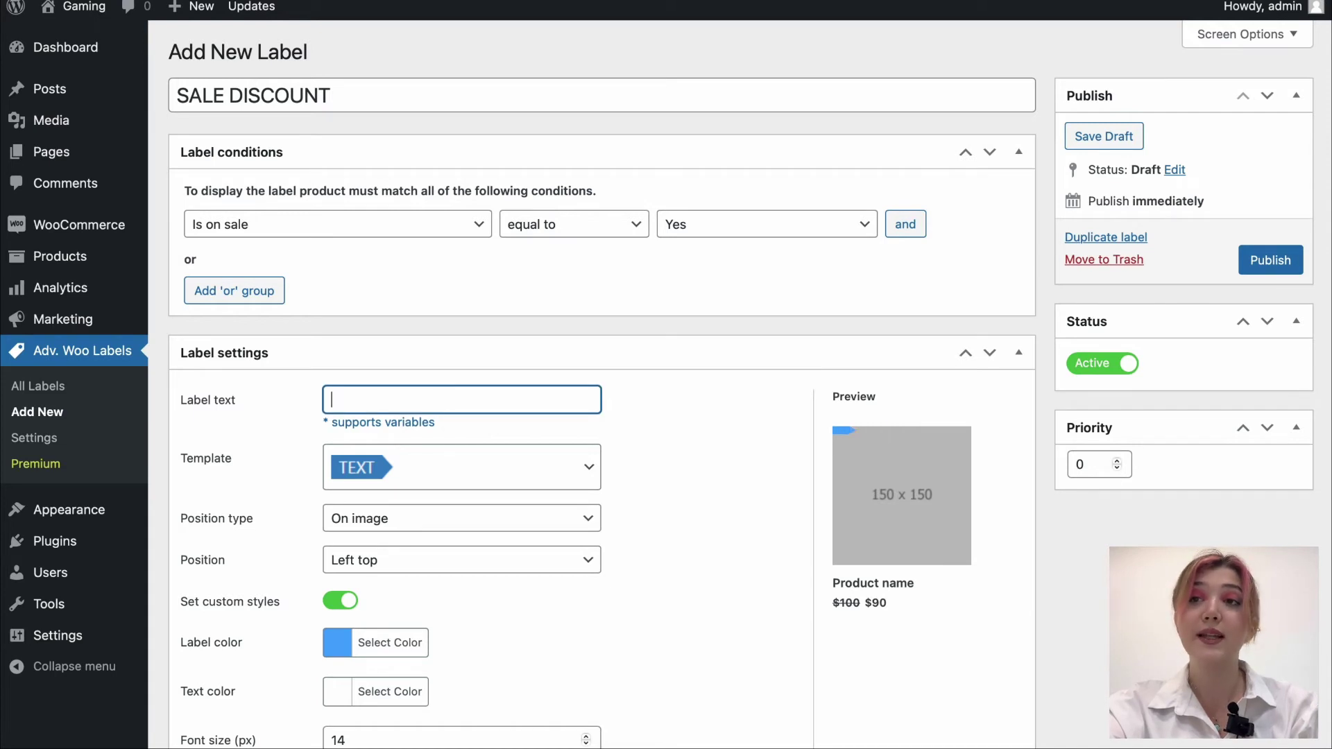
text({SAVE_PERCENT}% OFF)
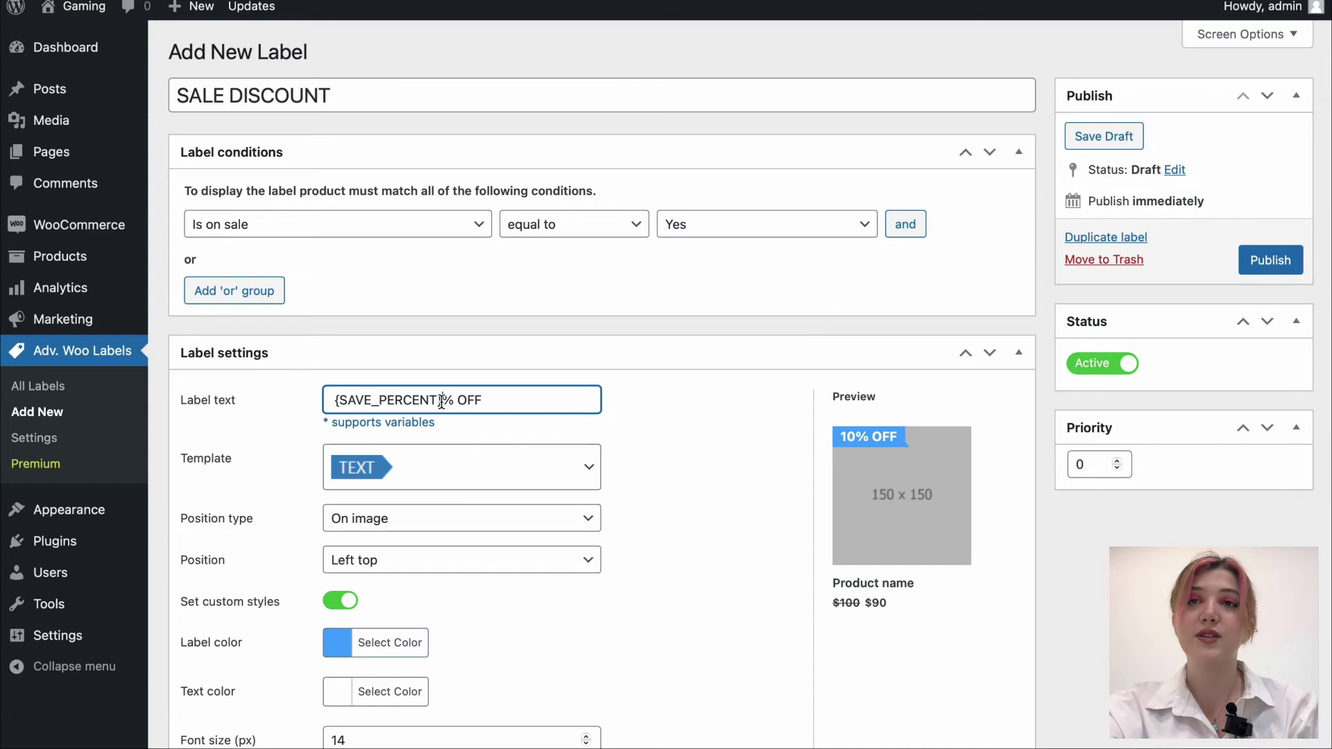
drag(444, 401, 455, 401)
click(631, 435)
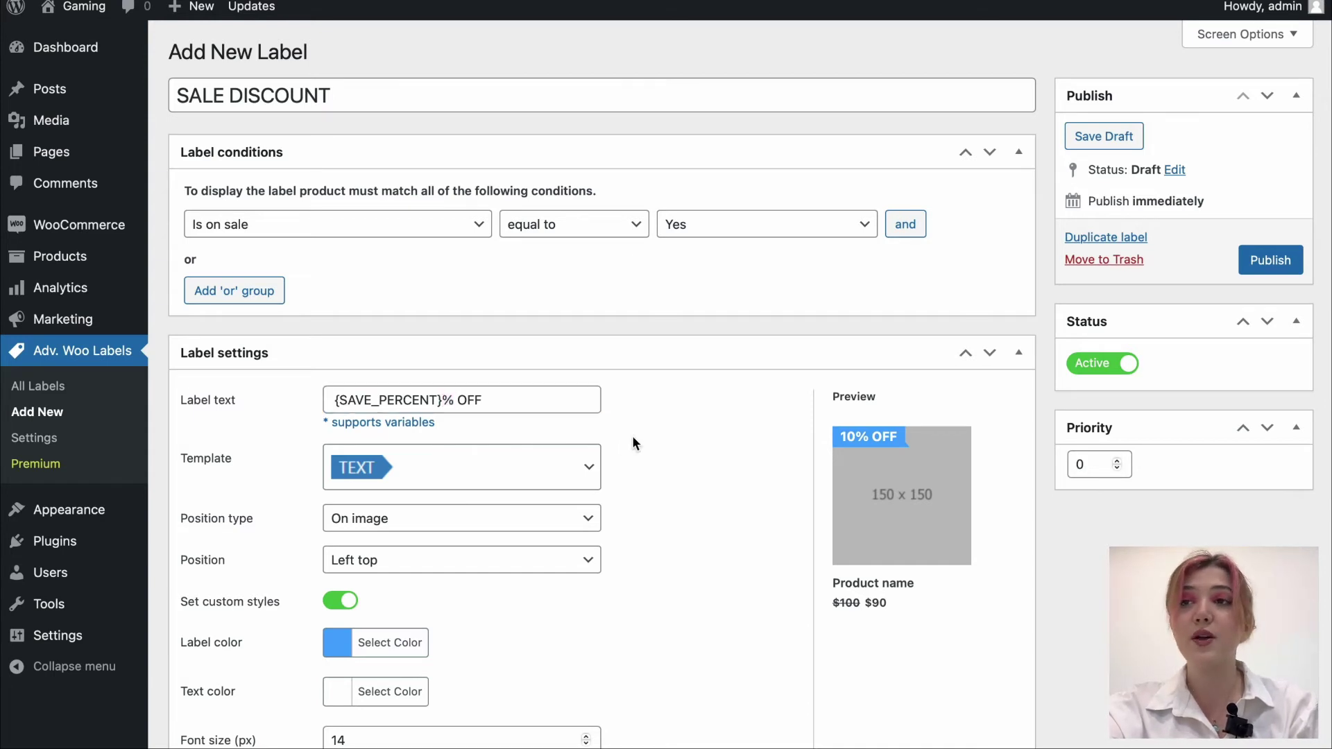
Publish the SALE DISCOUNT label, toggle its status off and on, then list all products.
click(1272, 265)
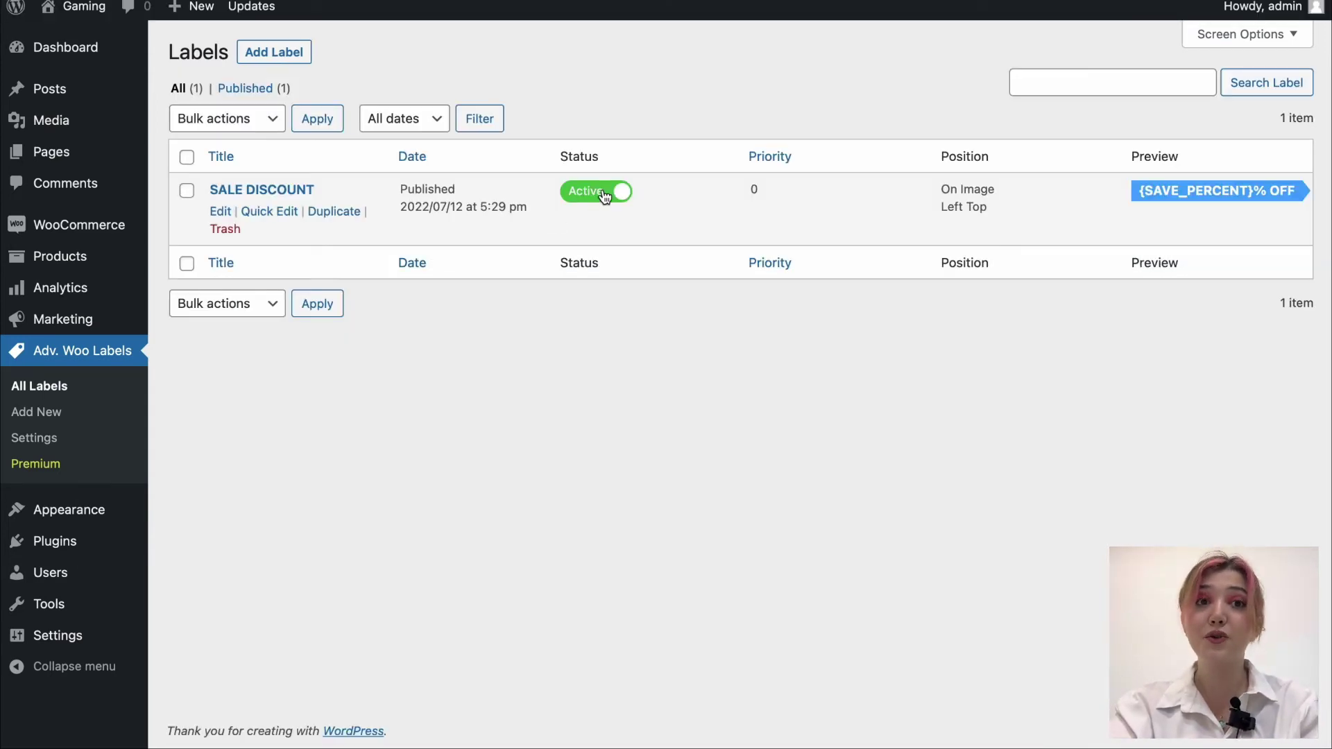
click(605, 197)
click(599, 197)
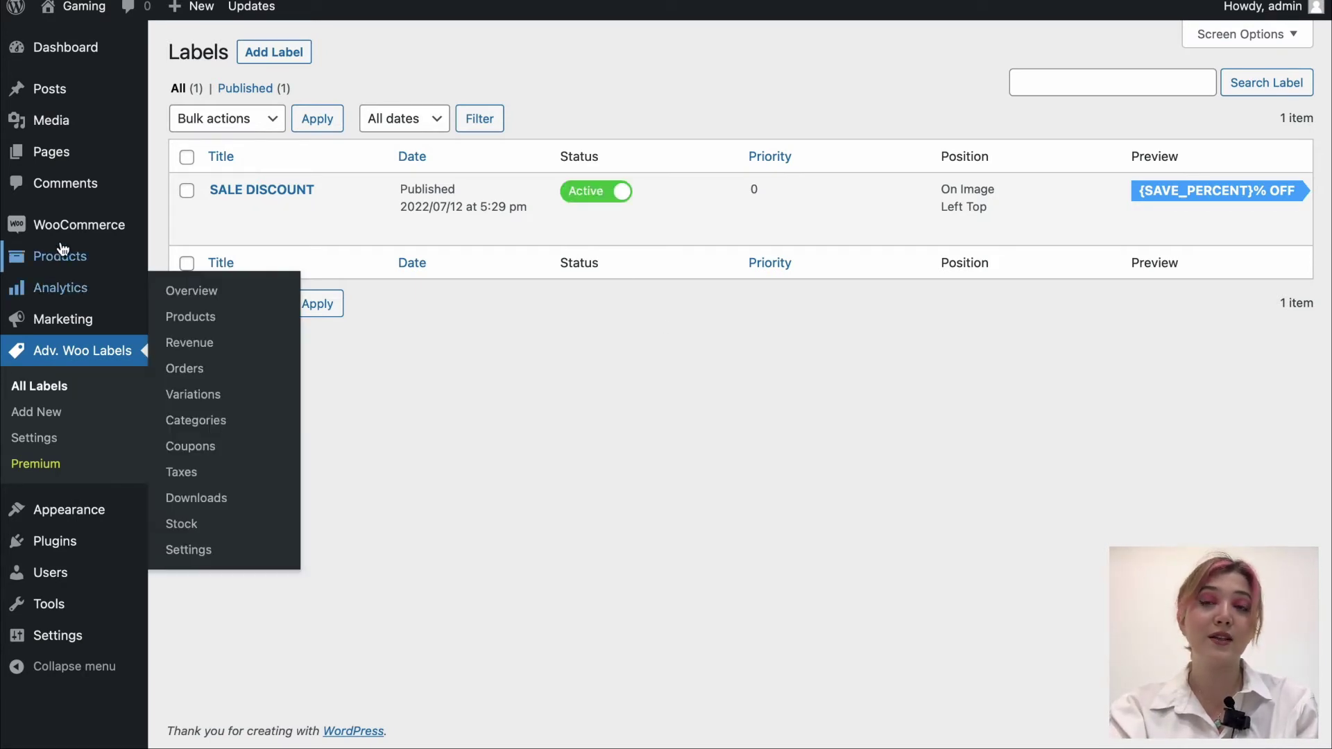
mouse_move(63, 251)
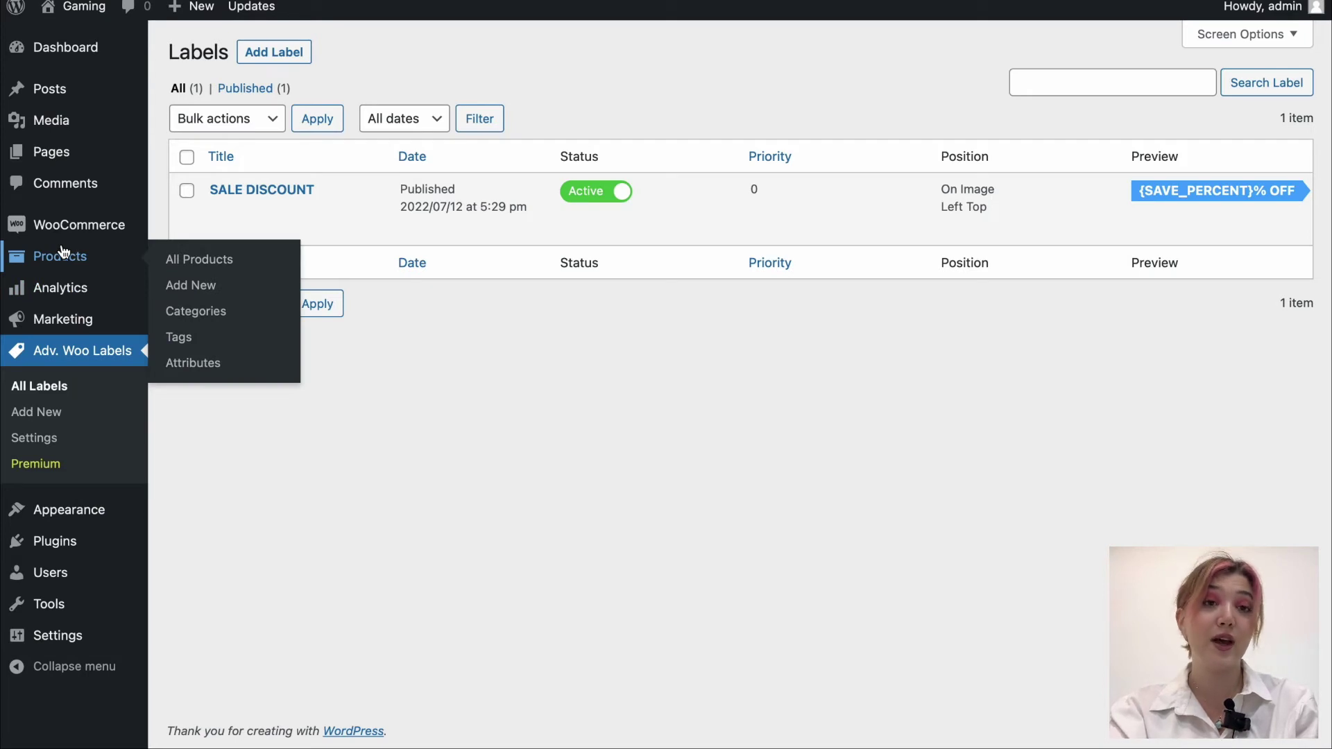
click(202, 259)
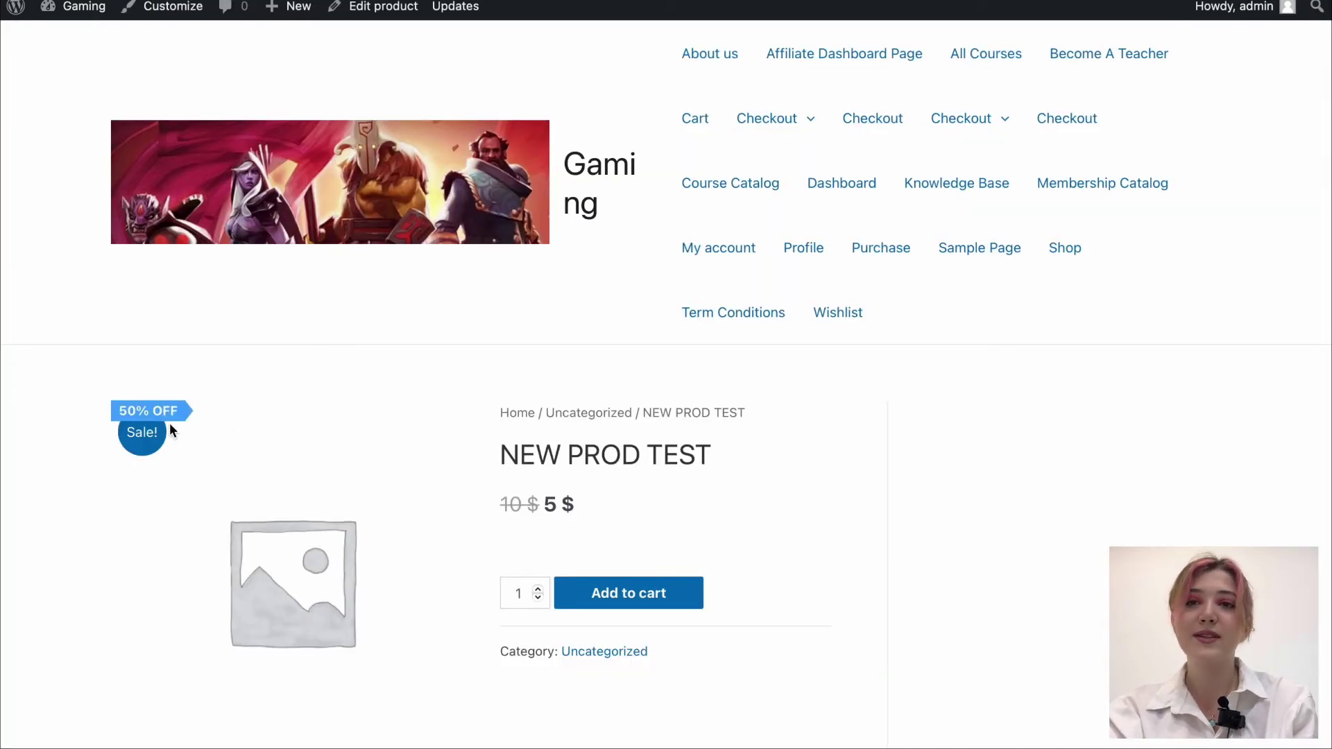
drag(107, 400, 131, 402)
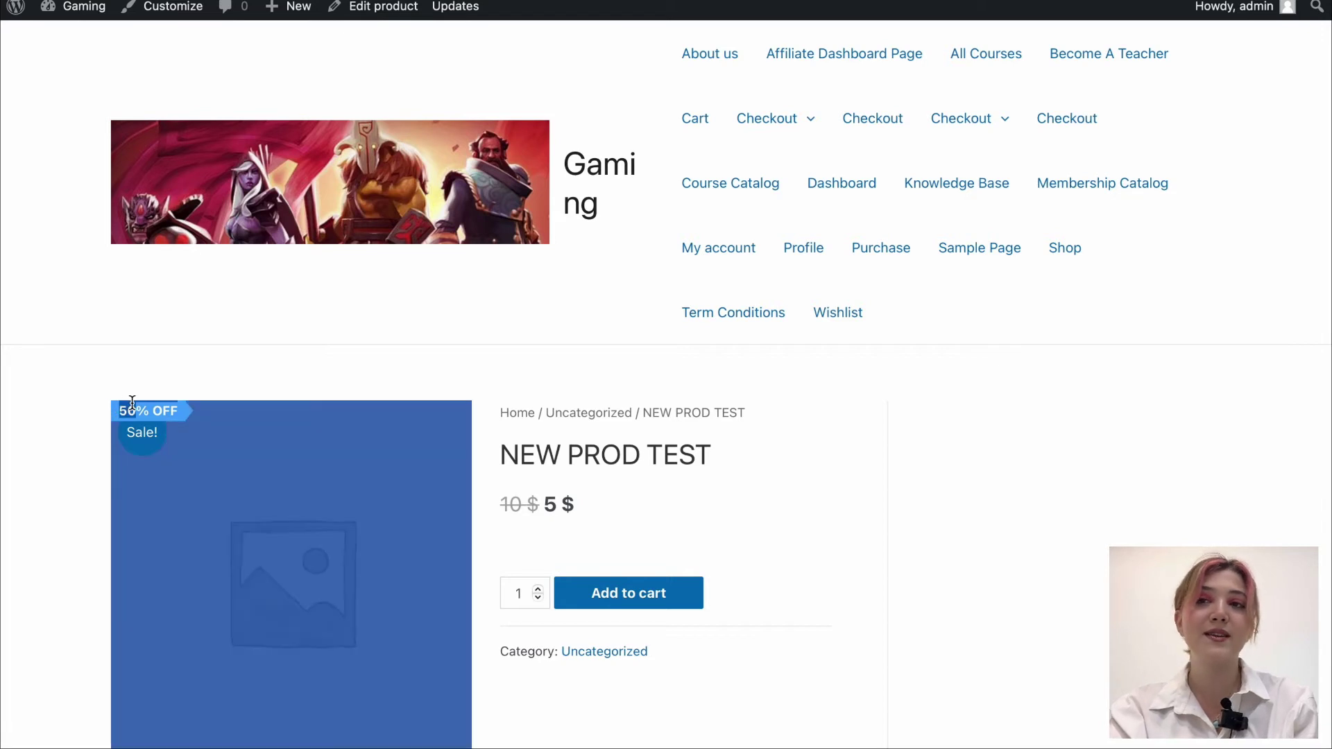
click(188, 397)
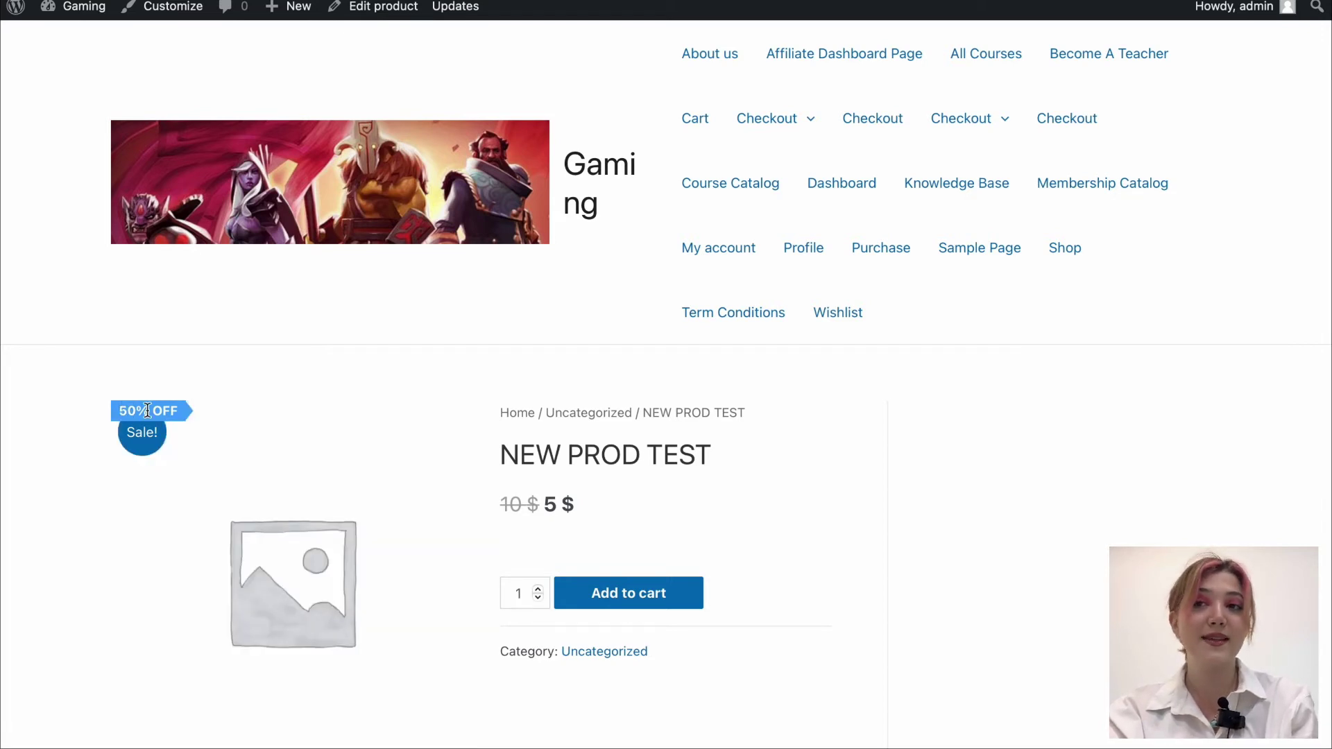
scroll(142, 426, down, 1)
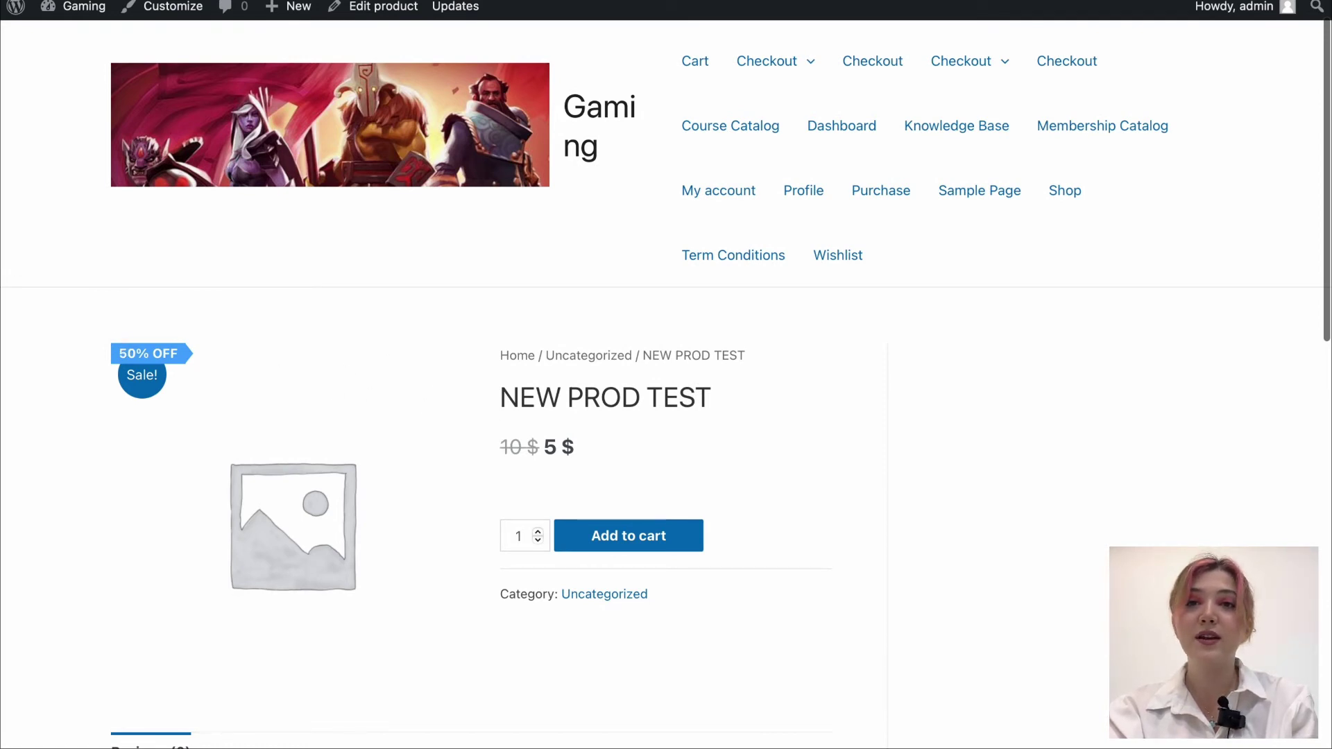
key(super+Left)
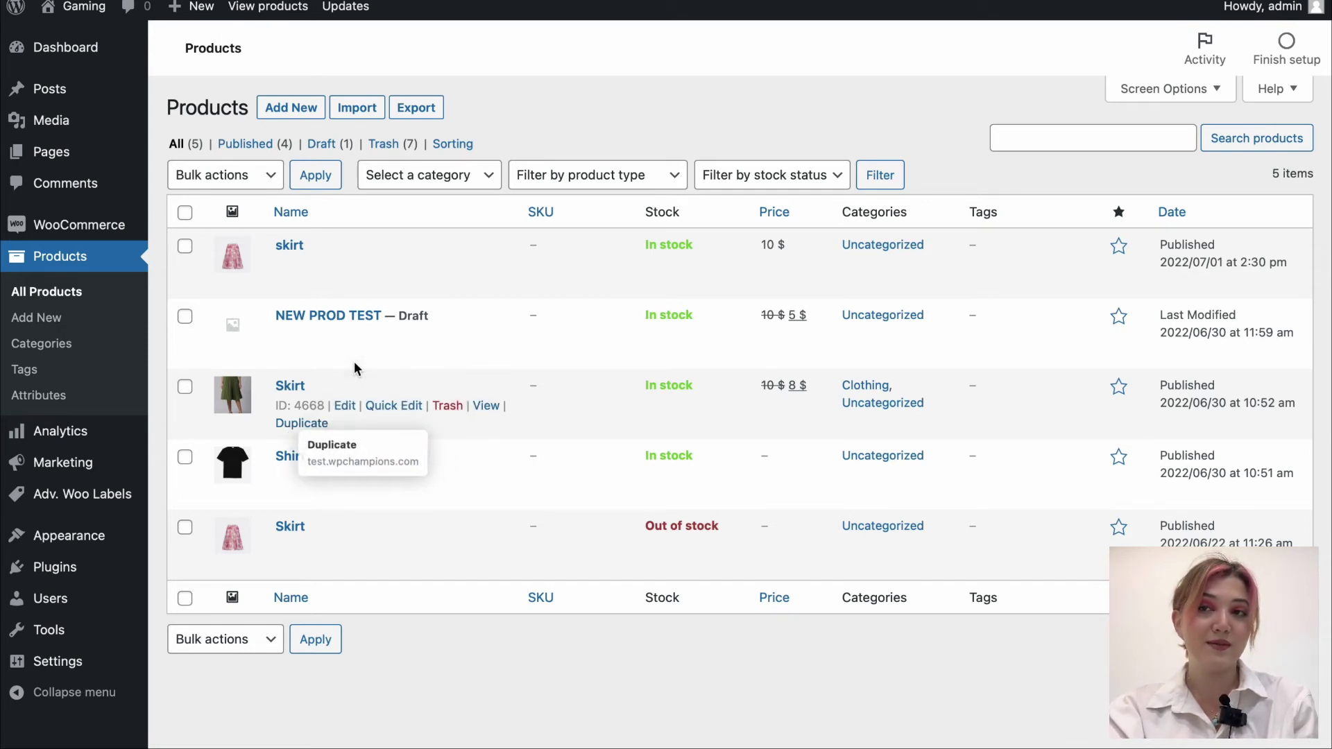
View the Skirt product's storefront page to confirm its 20% OFF badge.
click(486, 410)
scroll(430, 461, down, 1)
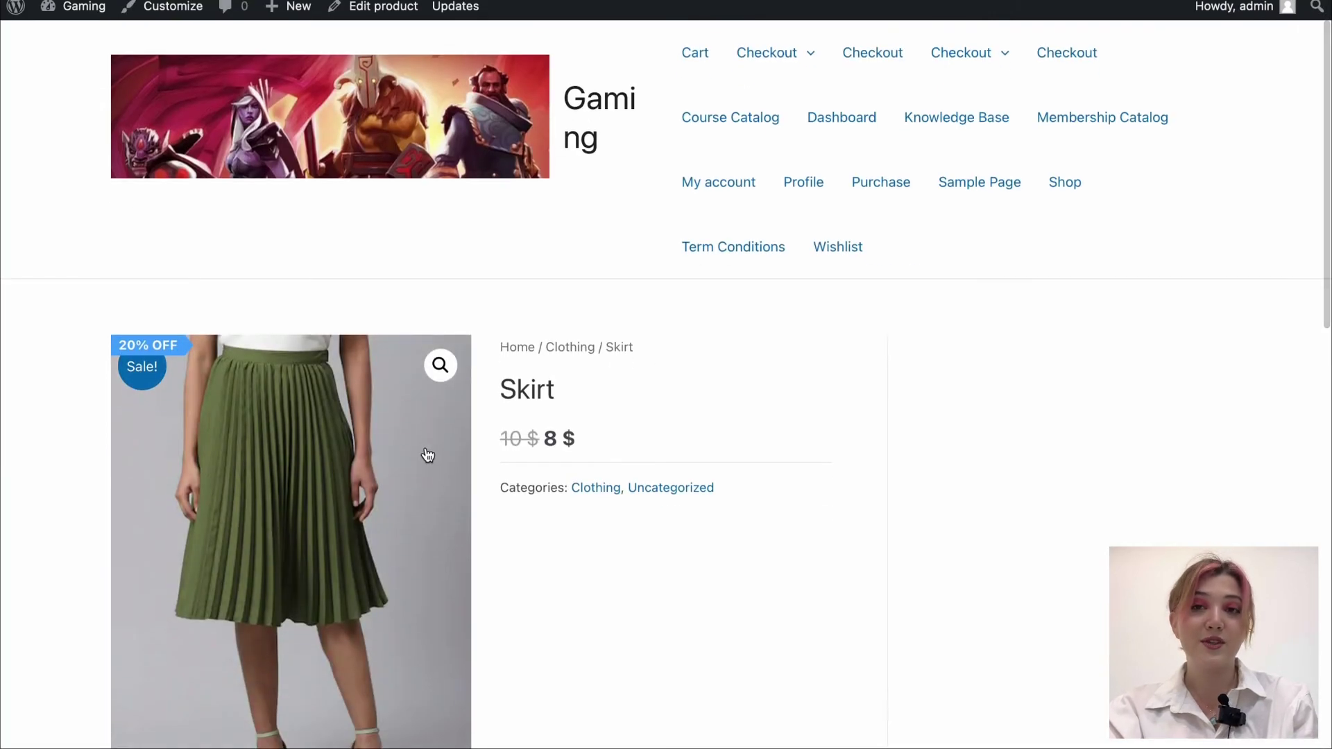
scroll(466, 313, down, 2)
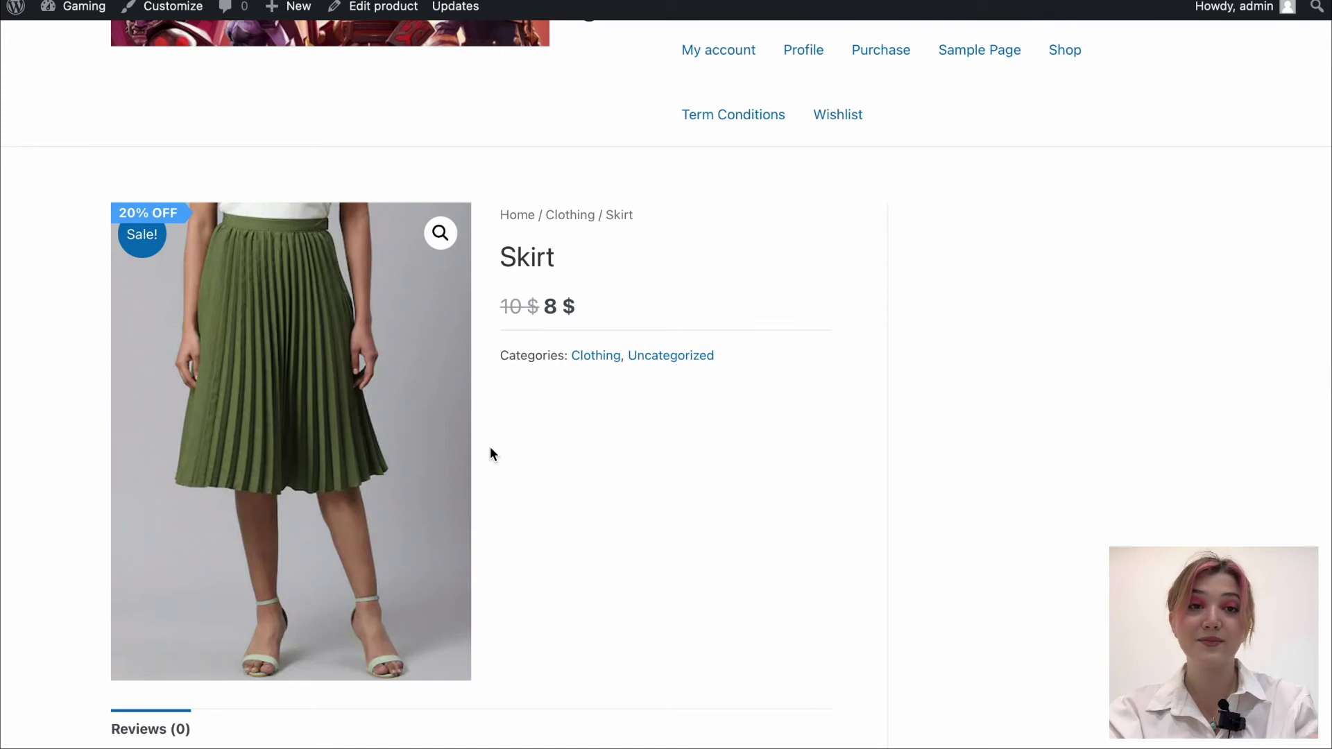
scroll(583, 494, down, 6)
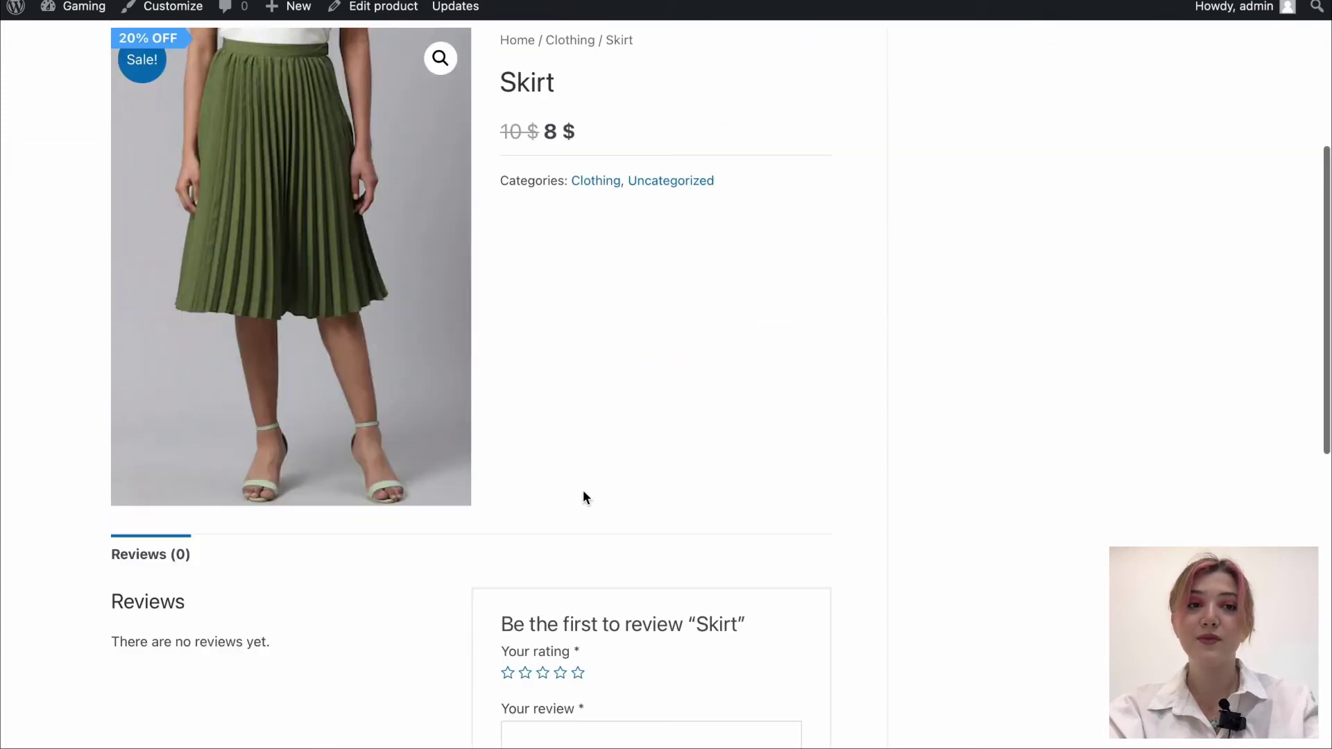
scroll(585, 497, up, 9)
scroll(584, 496, down, 1)
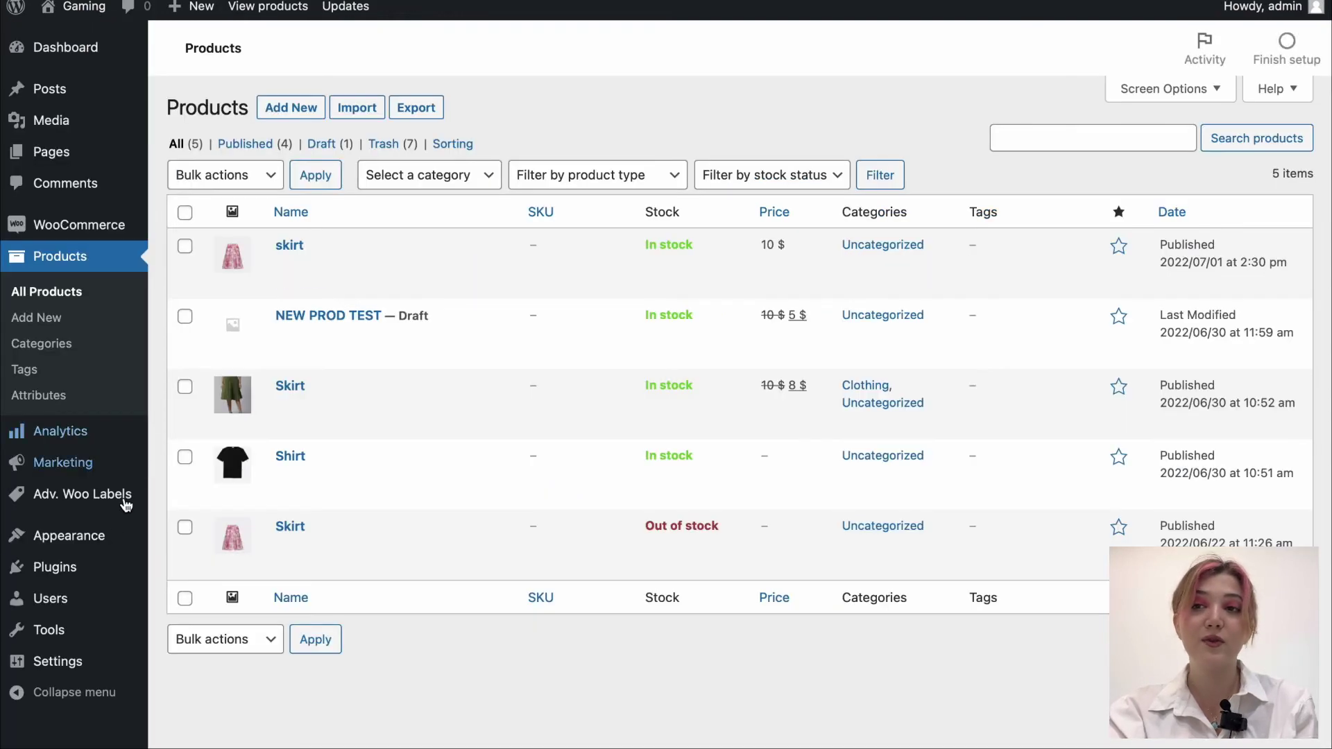
mouse_move(106, 495)
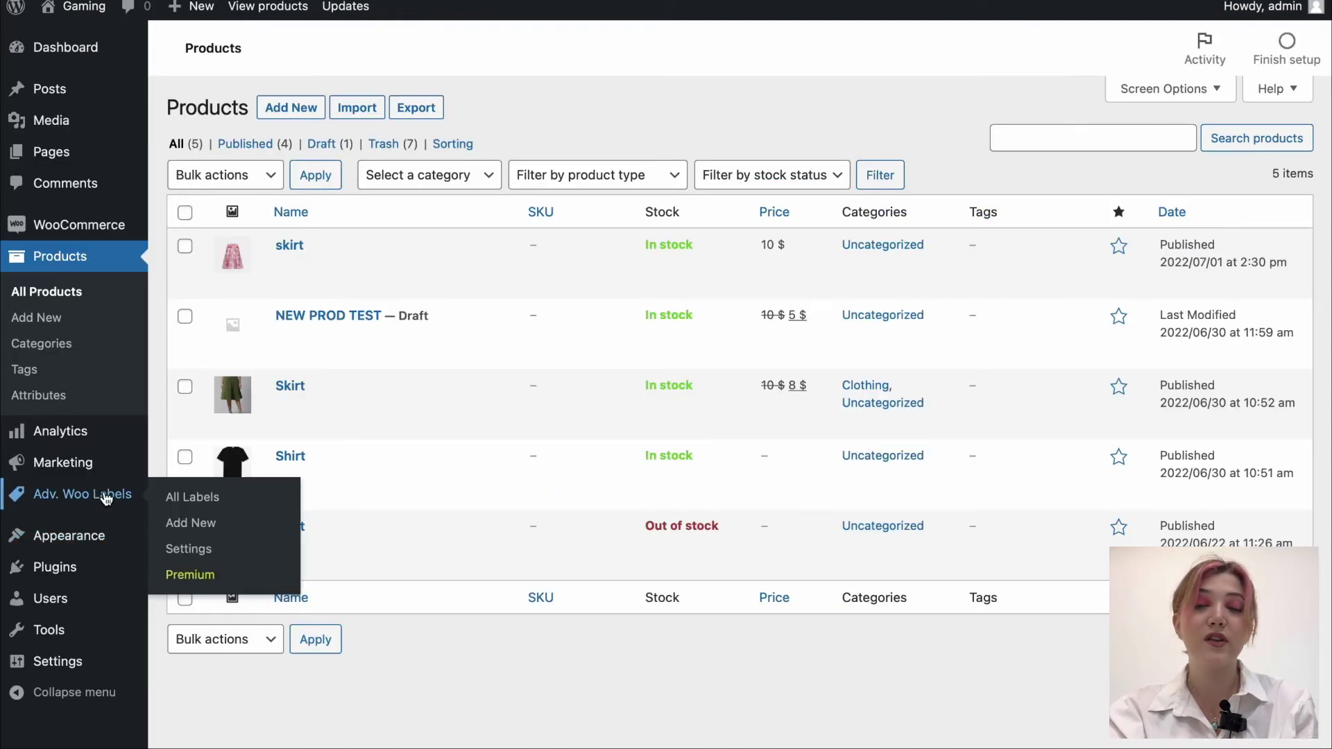
Open Adv. Woo Labels Settings and browse the Premium Features tab.
click(189, 549)
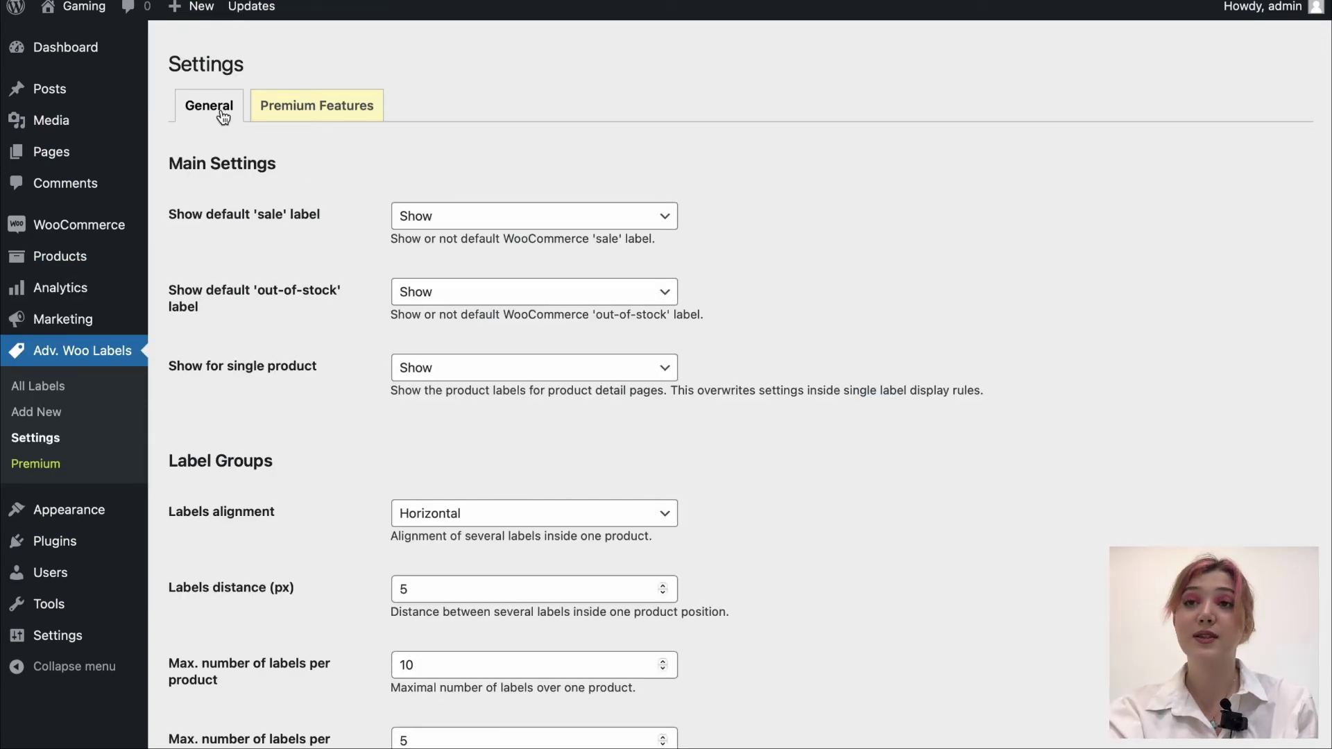
click(313, 105)
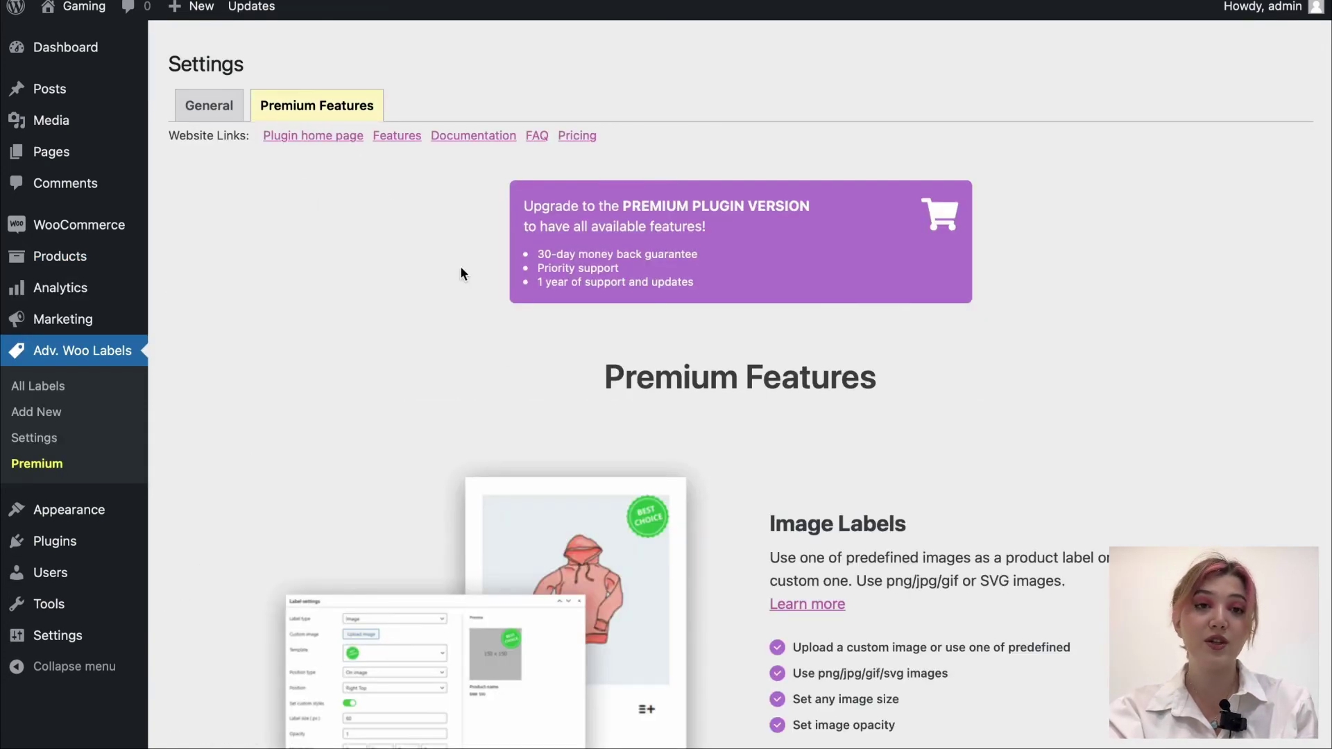
scroll(506, 351, down, 3)
scroll(507, 351, up, 3)
scroll(507, 351, down, 12)
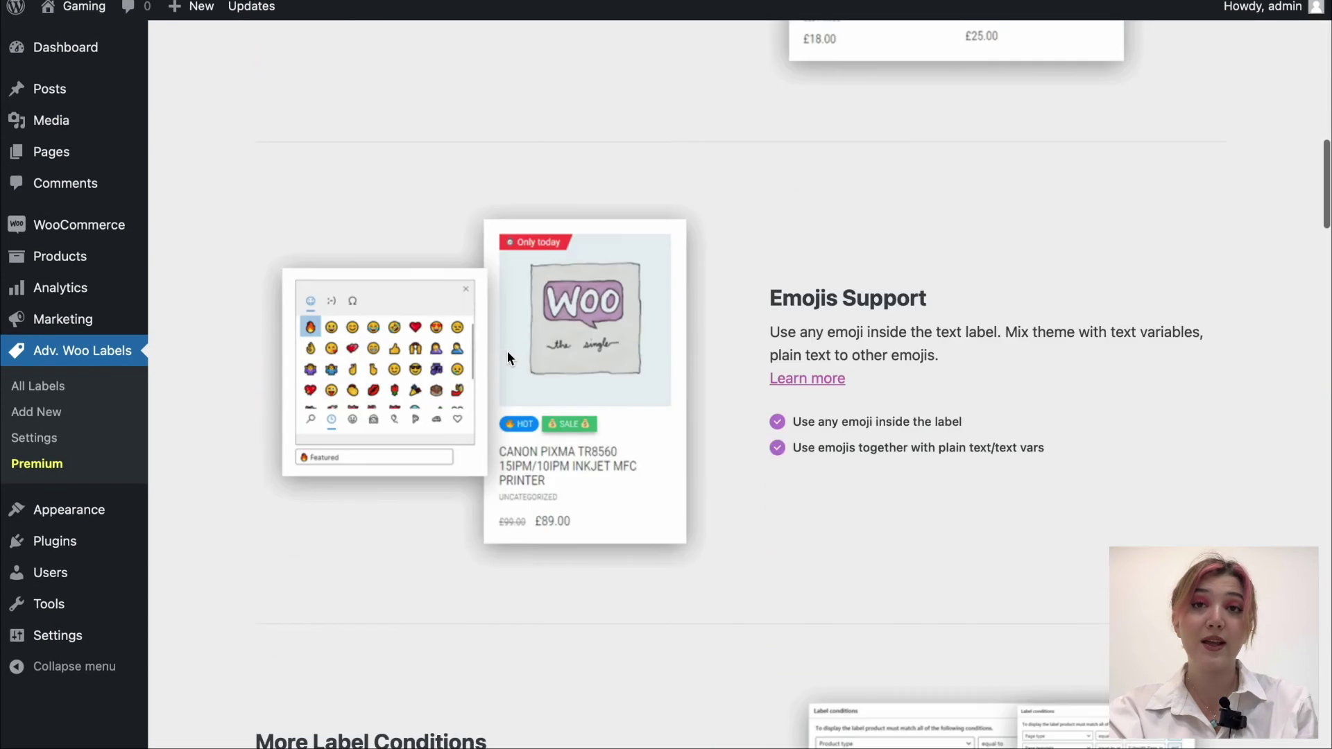
scroll(506, 351, down, 3)
scroll(506, 351, up, 3)
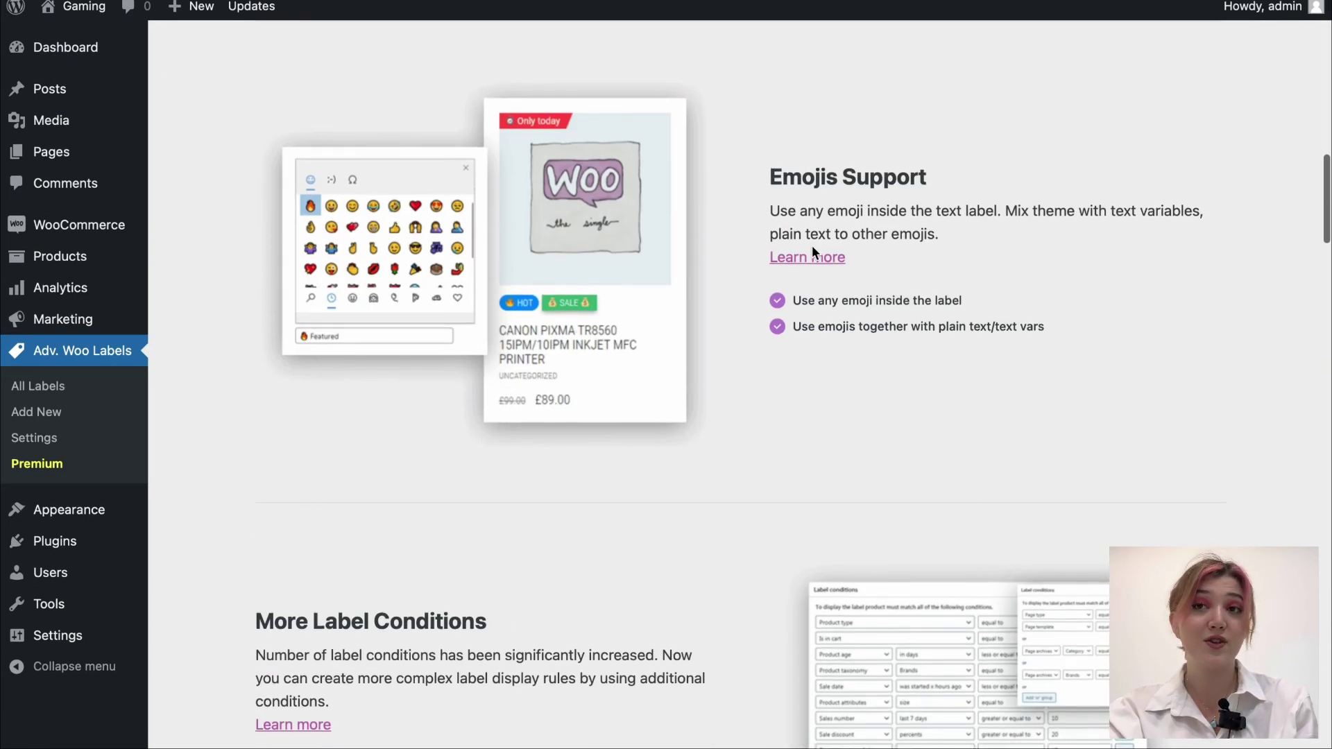
scroll(489, 623, down, 12)
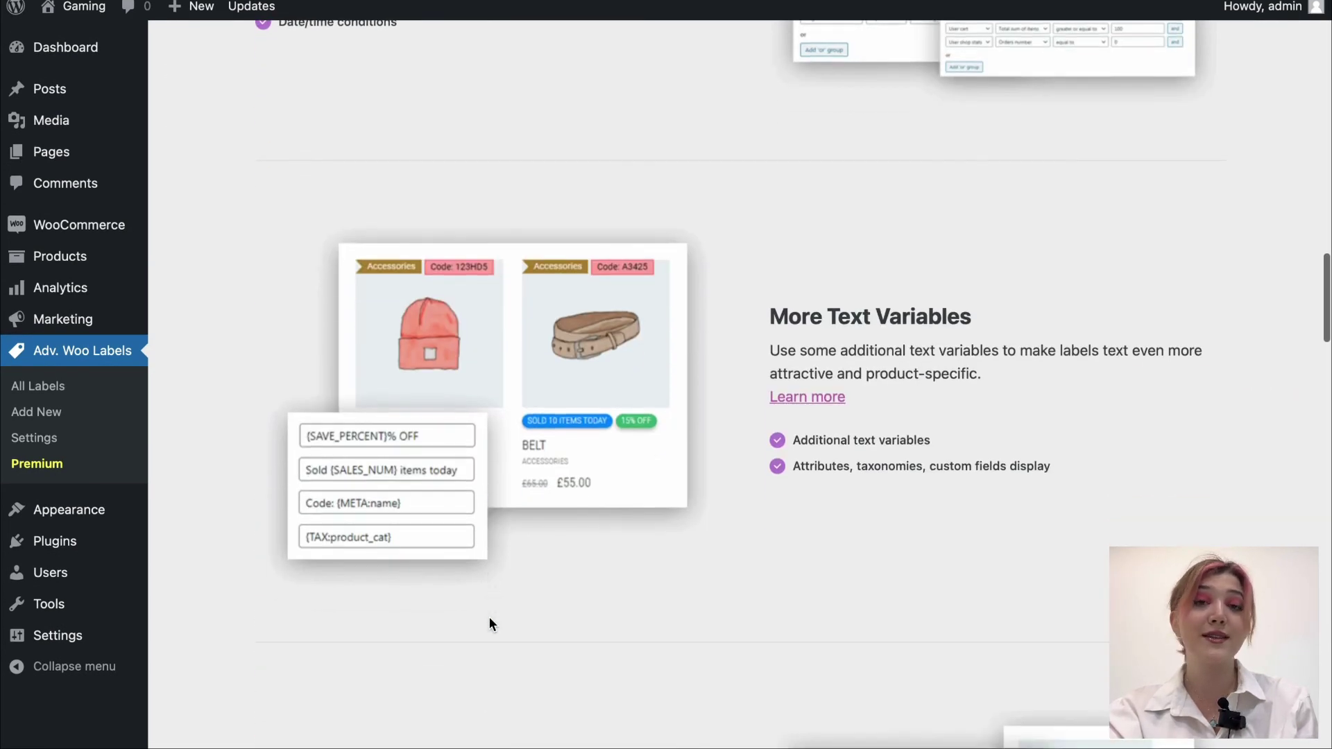
scroll(838, 517, down, 10)
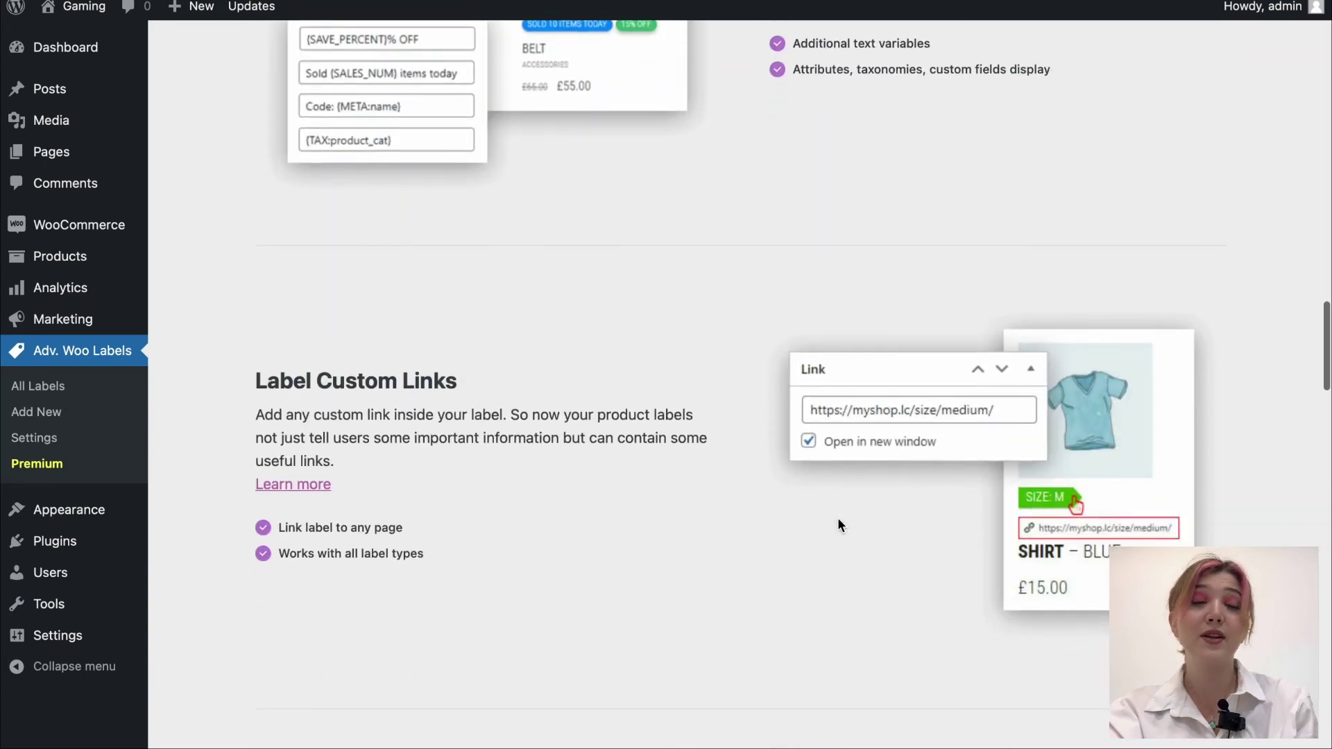
Scroll through the rest of the premium features and back to the top.
scroll(838, 517, up, 6)
scroll(838, 517, down, 3)
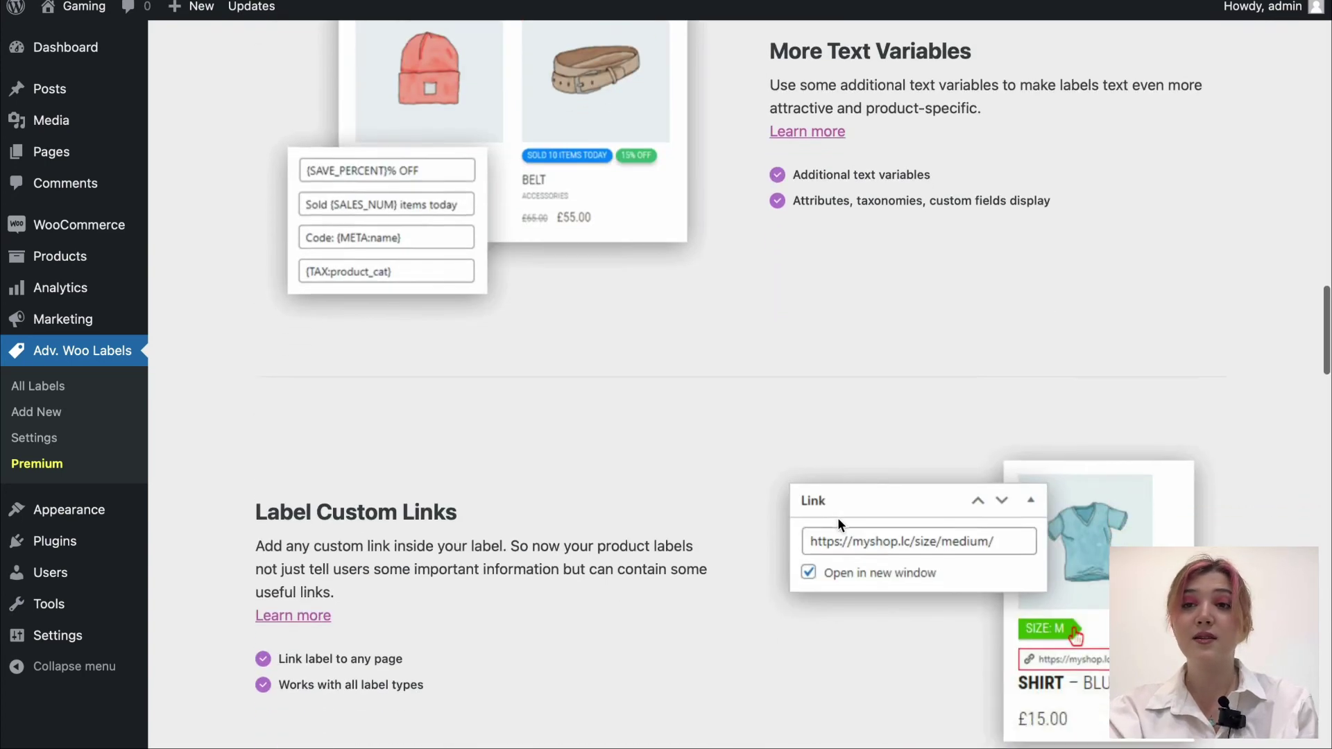
scroll(597, 545, down, 15)
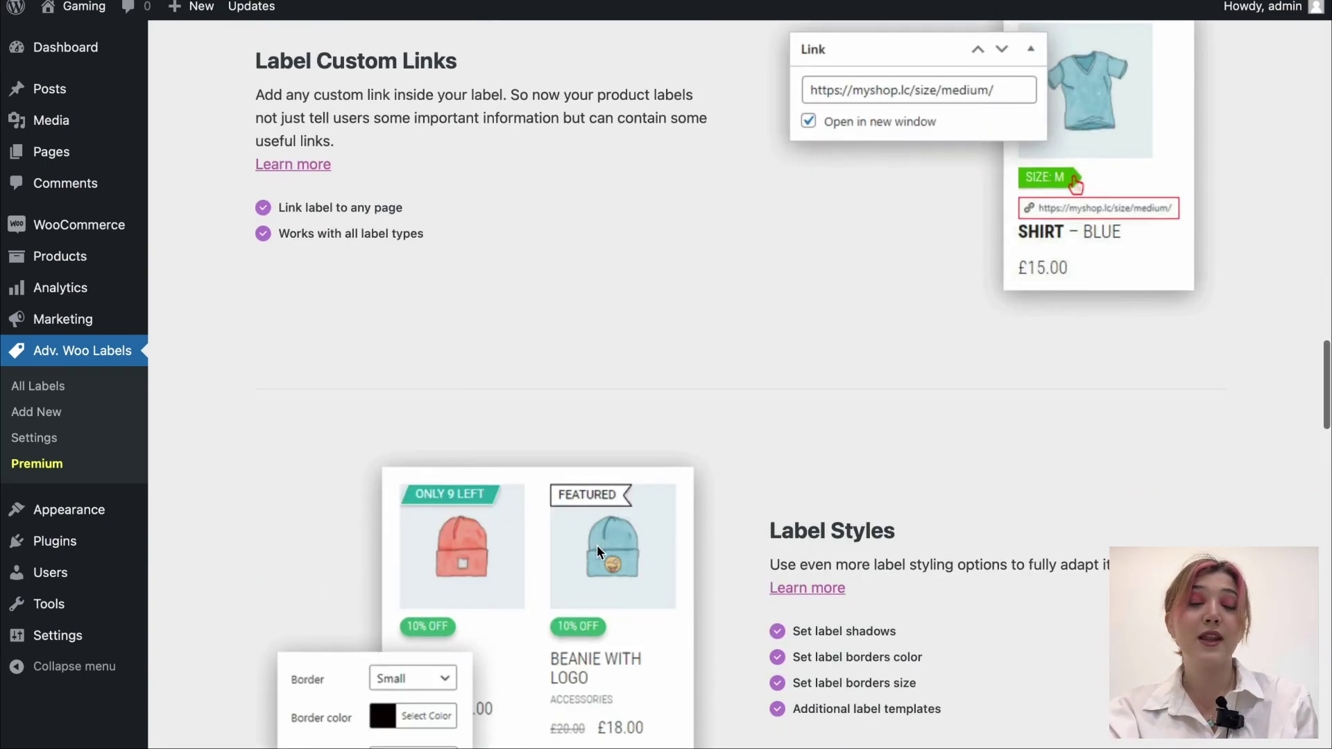
scroll(597, 544, down, 9)
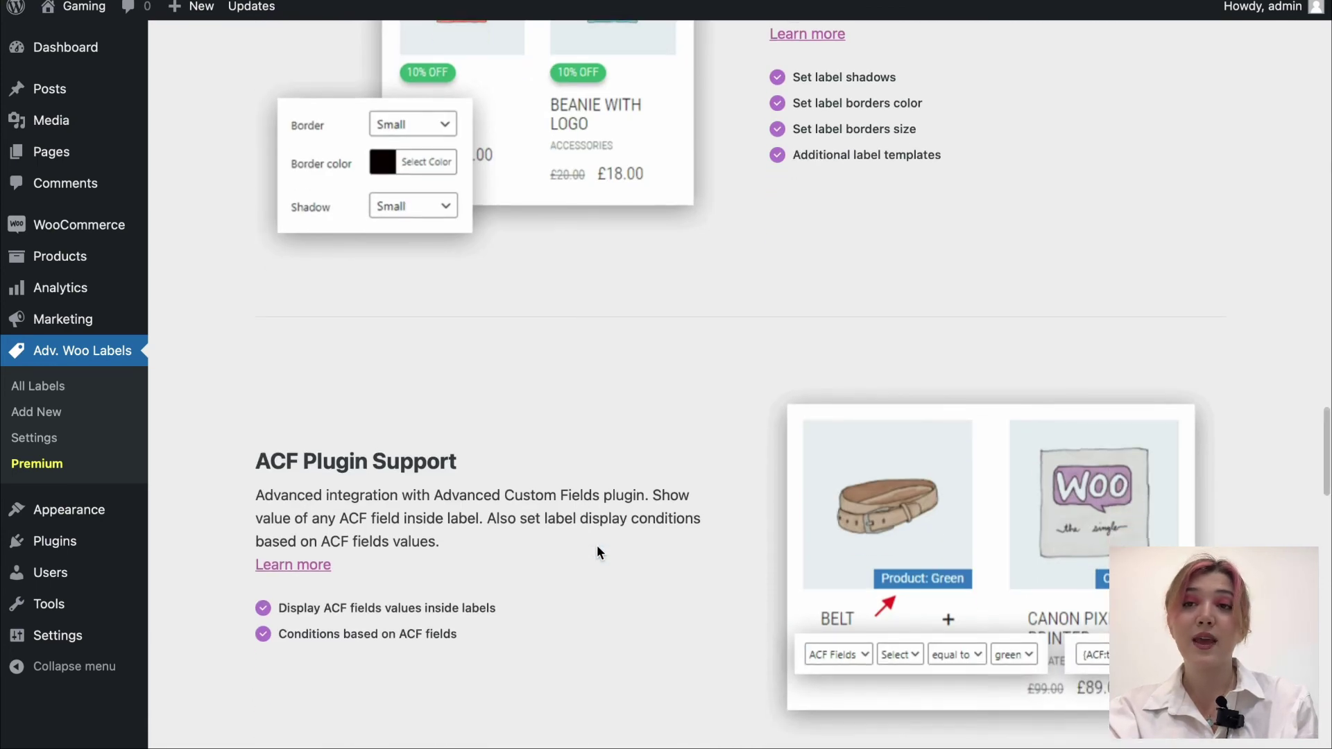
scroll(596, 544, up, 20)
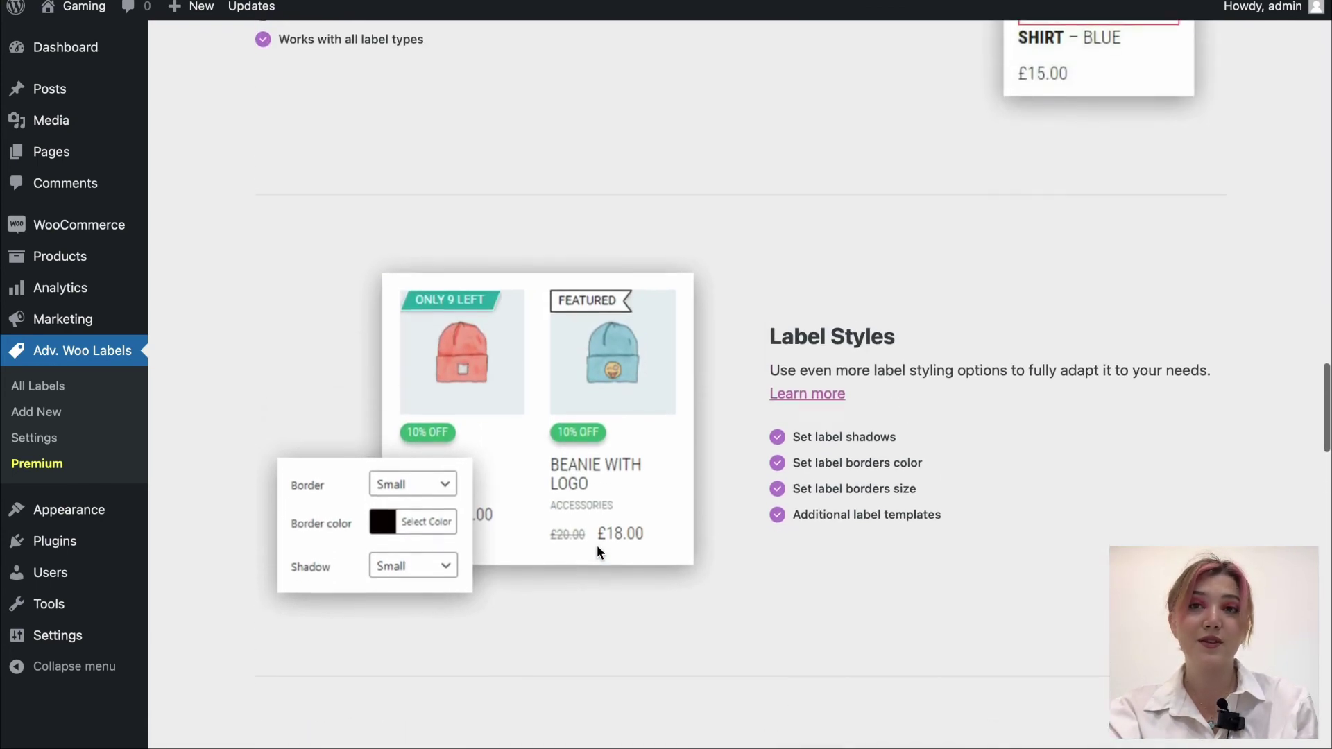
scroll(596, 544, up, 20)
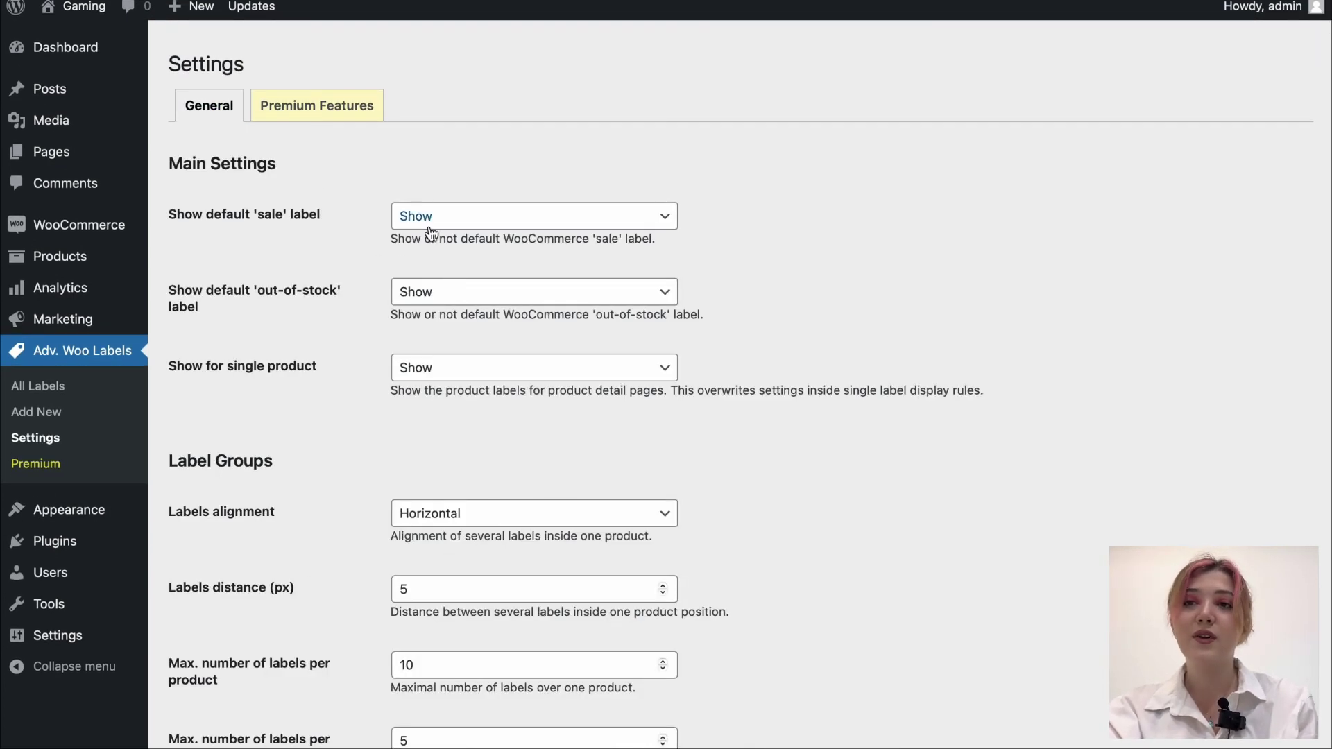
Confirm the default sale label and out-of-stock label both stay shown.
click(446, 218)
click(488, 165)
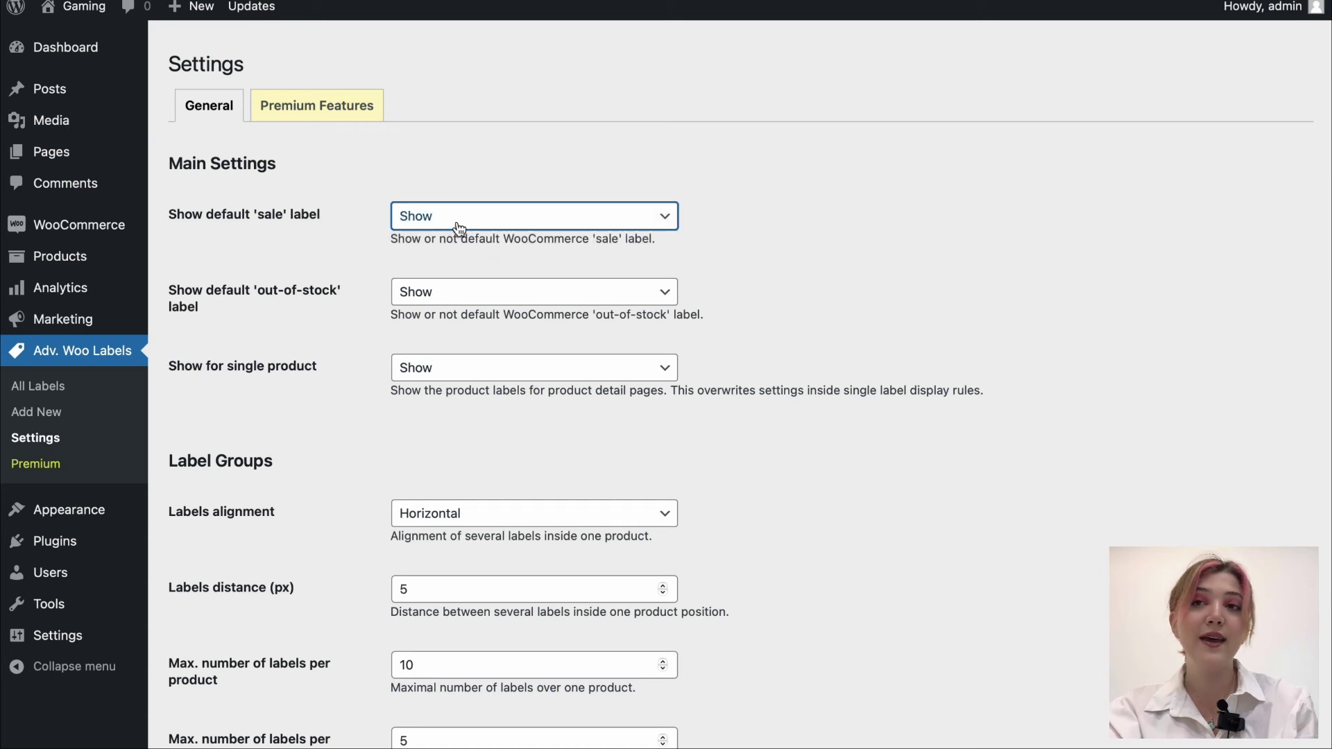
click(451, 305)
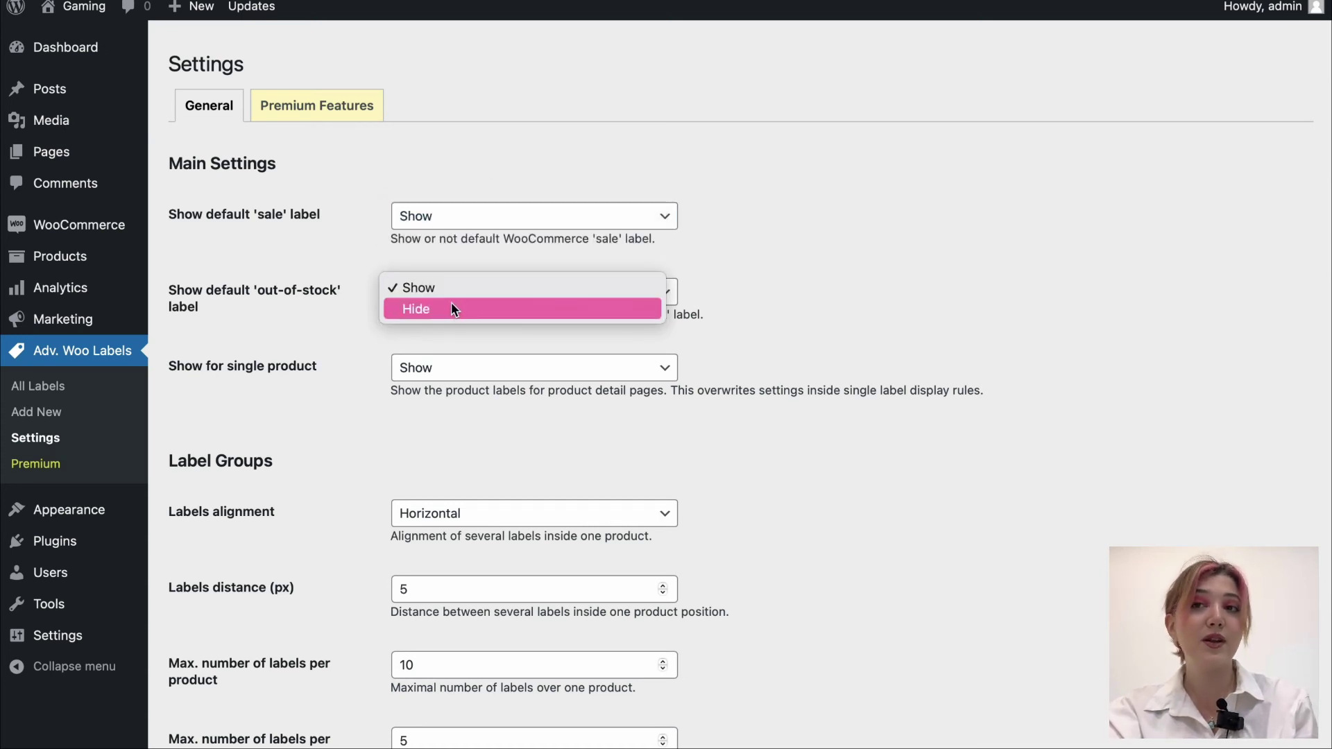
click(732, 245)
scroll(621, 409, down, 5)
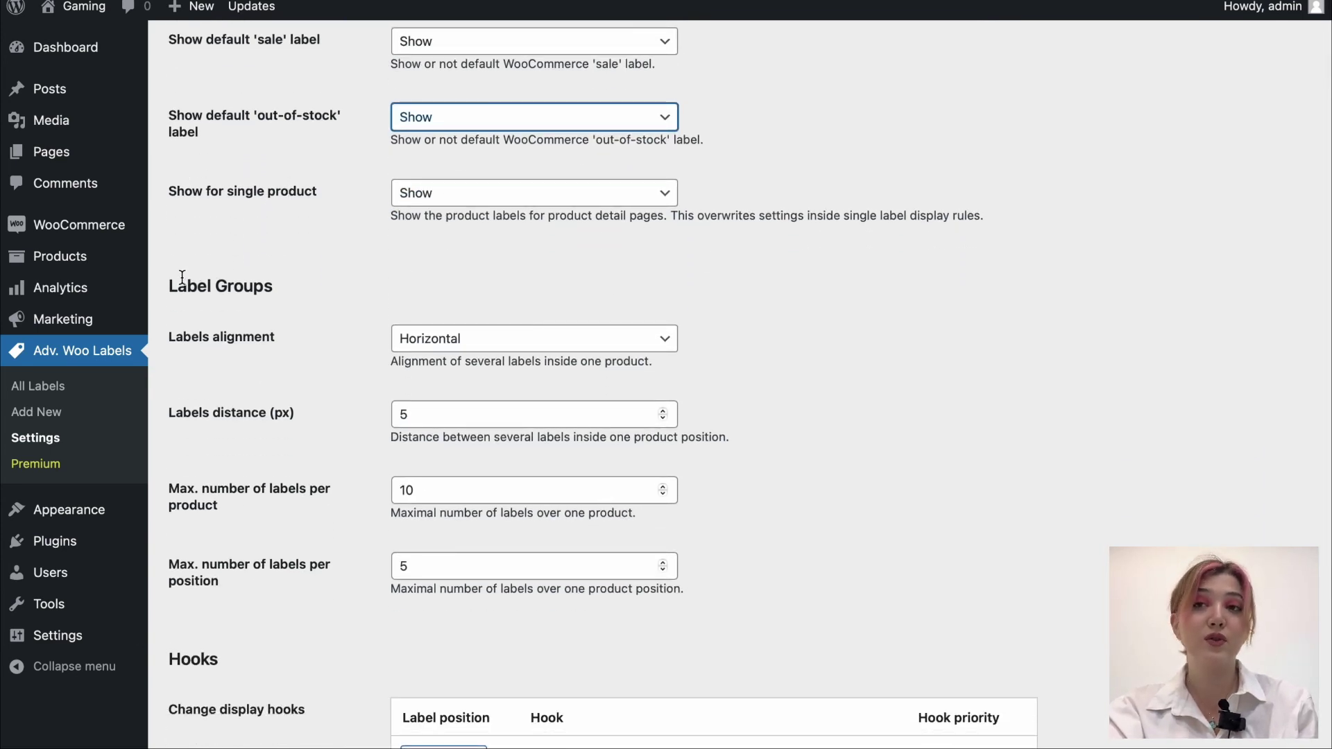
drag(170, 286, 278, 286)
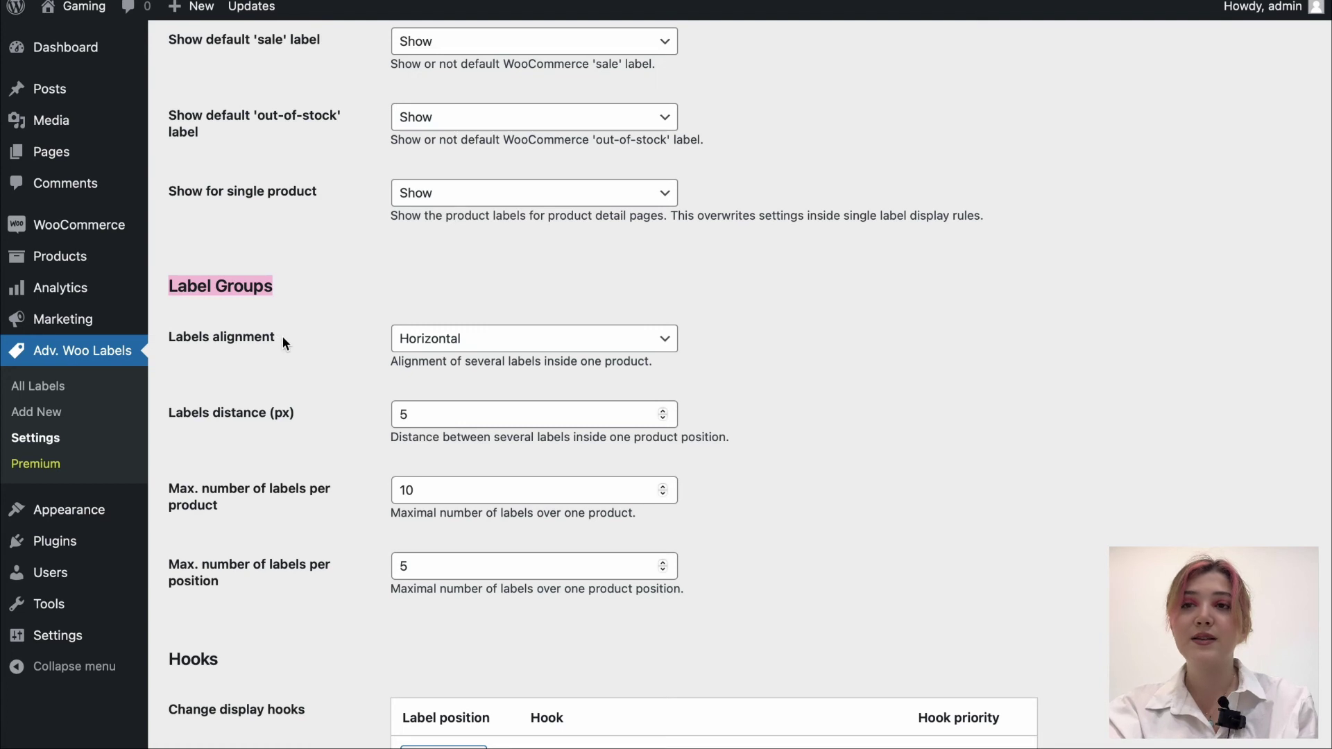
Keep horizontal label alignment, 5 px label distance and 10 labels per product.
click(439, 338)
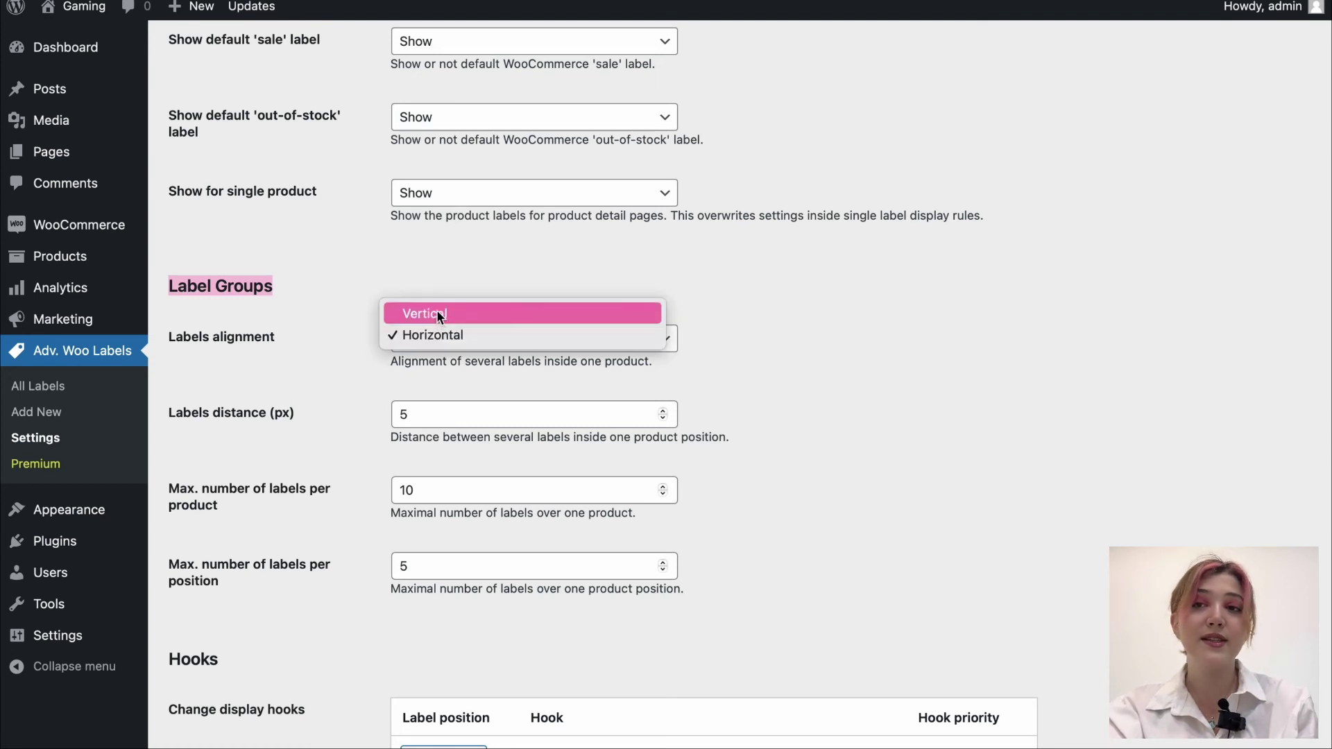
click(419, 280)
click(452, 409)
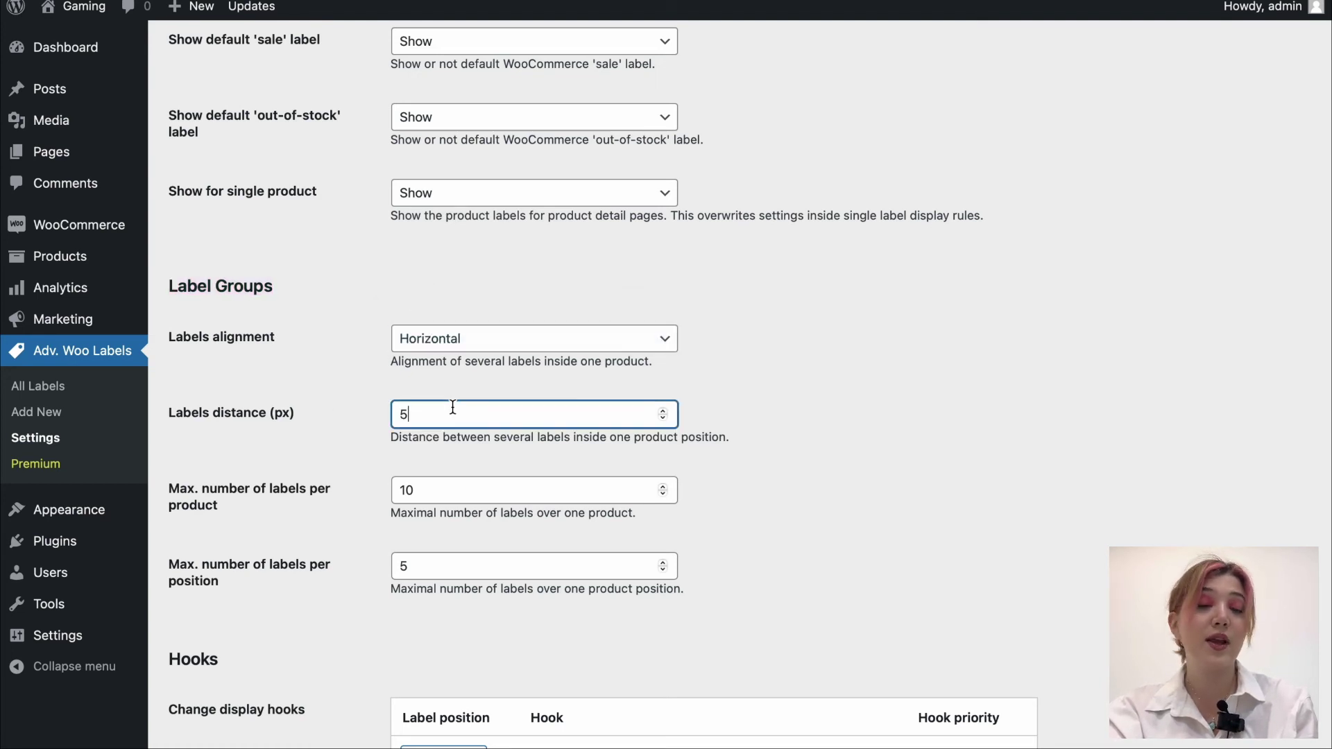
scroll(451, 405, down, 3)
click(428, 389)
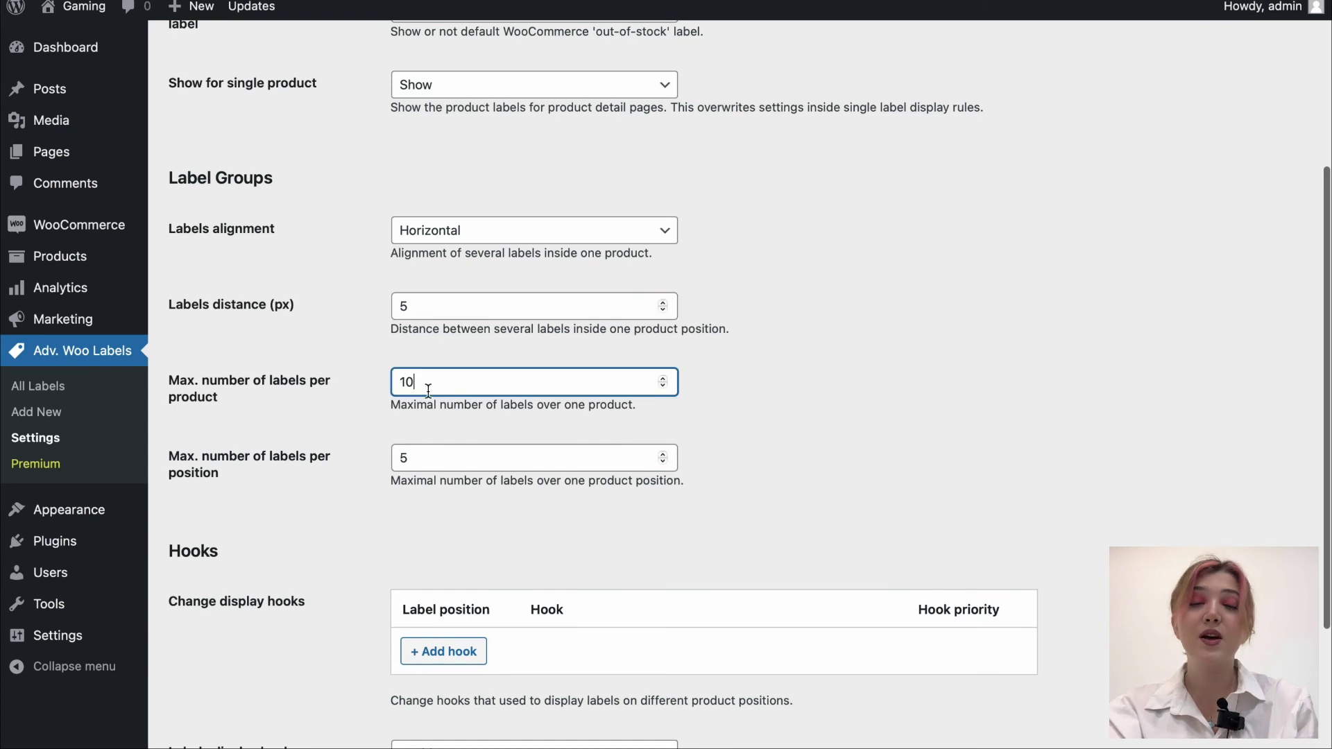
click(326, 390)
Leave the label display hooks option enabled.
scroll(323, 378, down, 4)
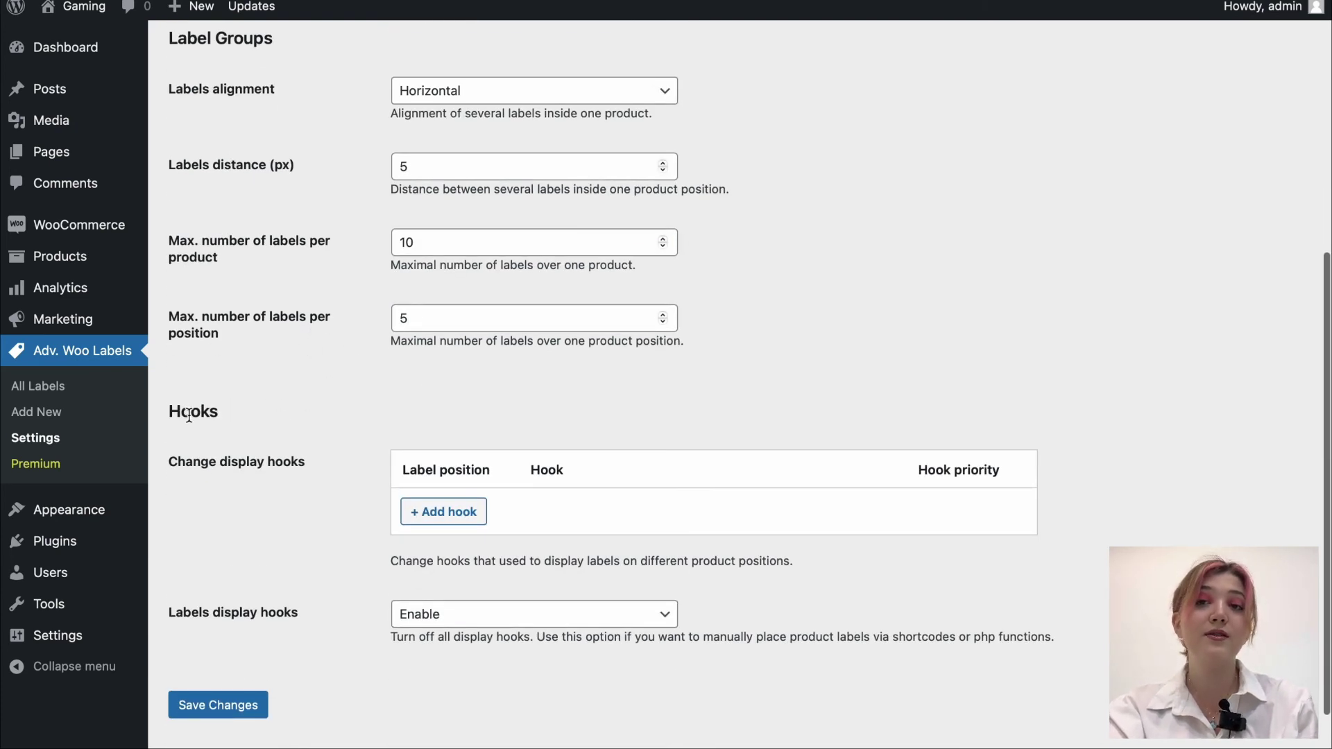
scroll(191, 415, down, 2)
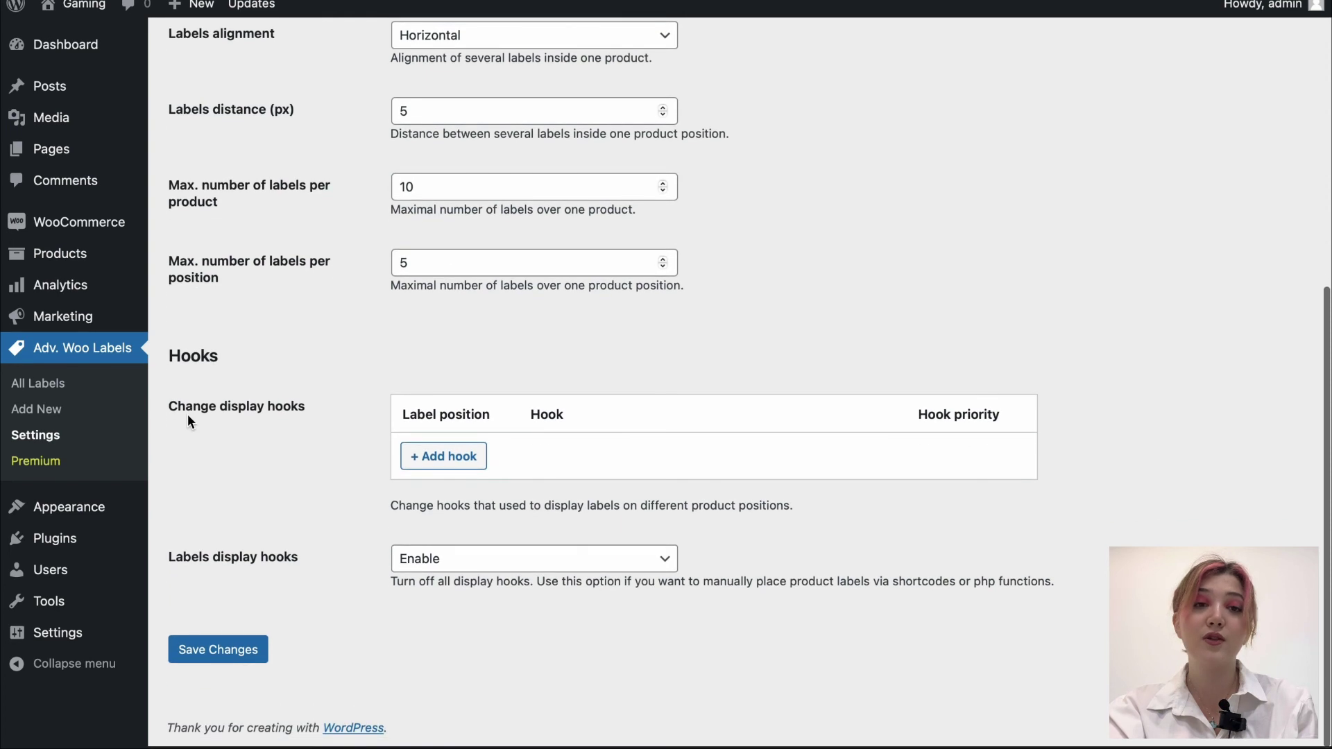
click(428, 559)
click(333, 487)
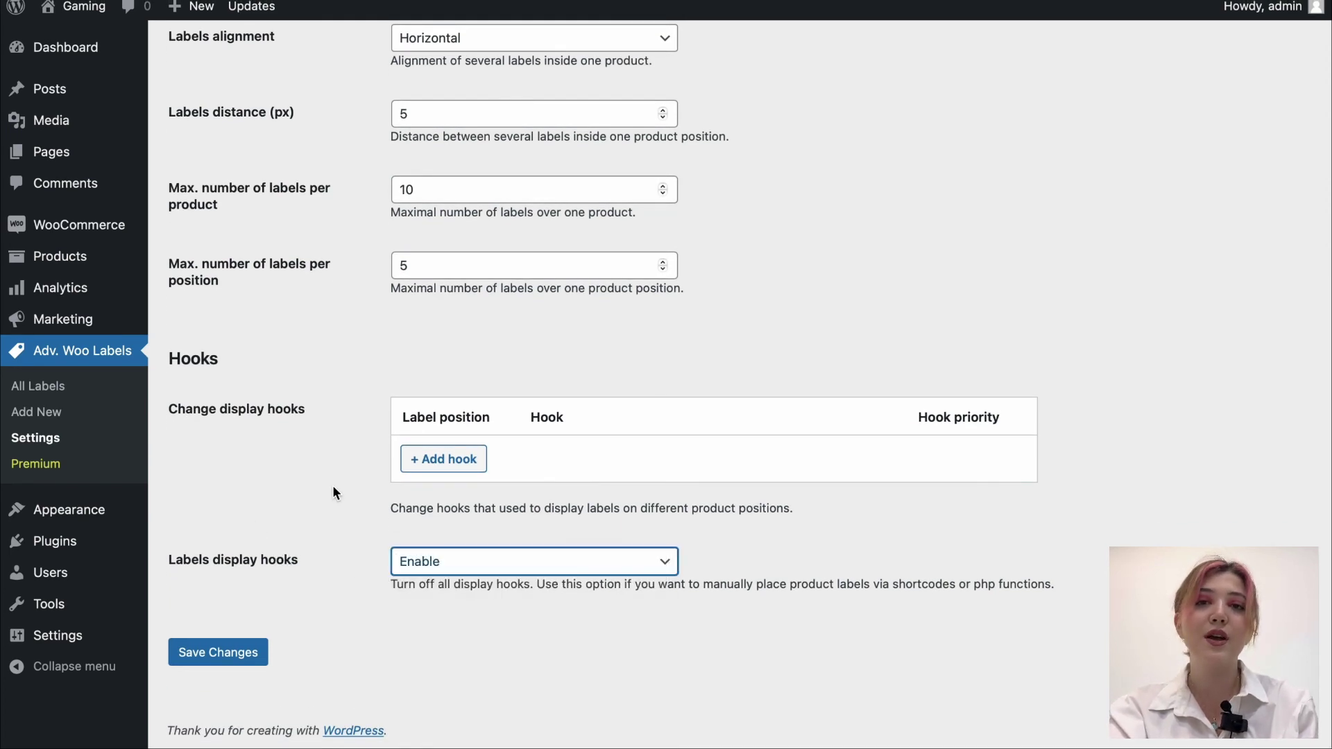